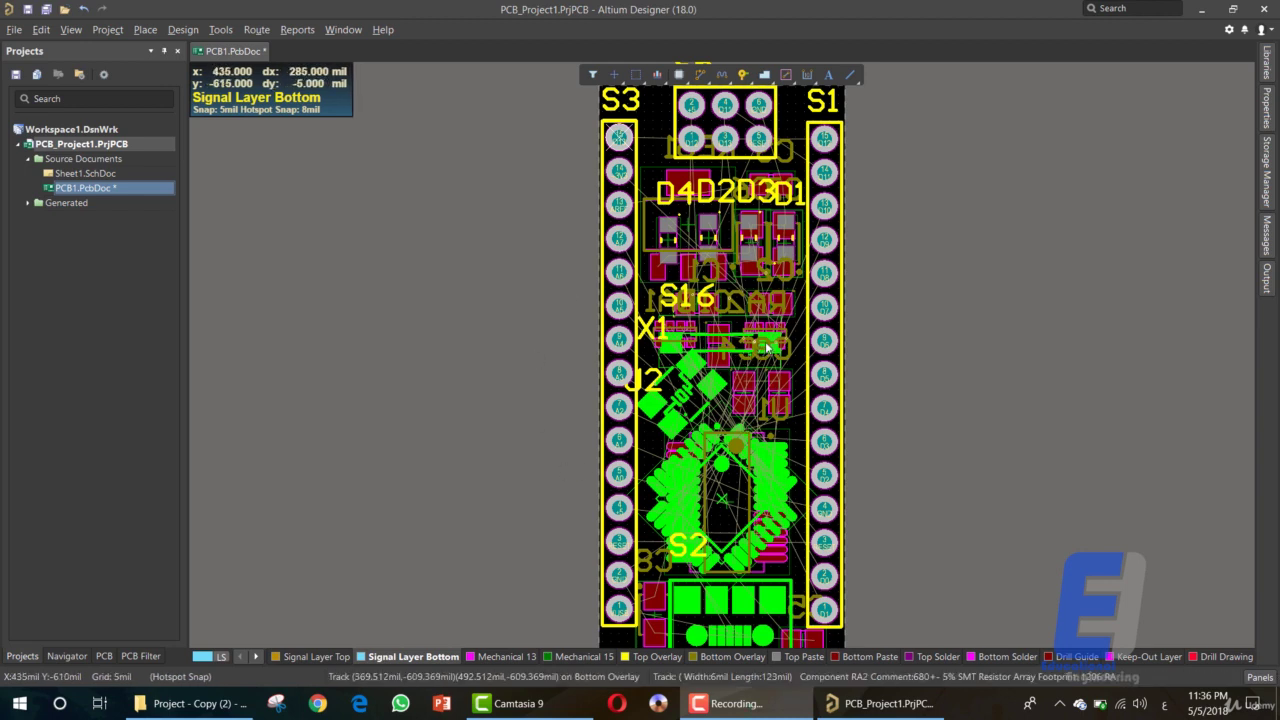
Step: Move crystal X1 toward J2, place RA1, pick up C10, and inspect the bottom layer in single-layer mode
drag(735, 357, 652, 416)
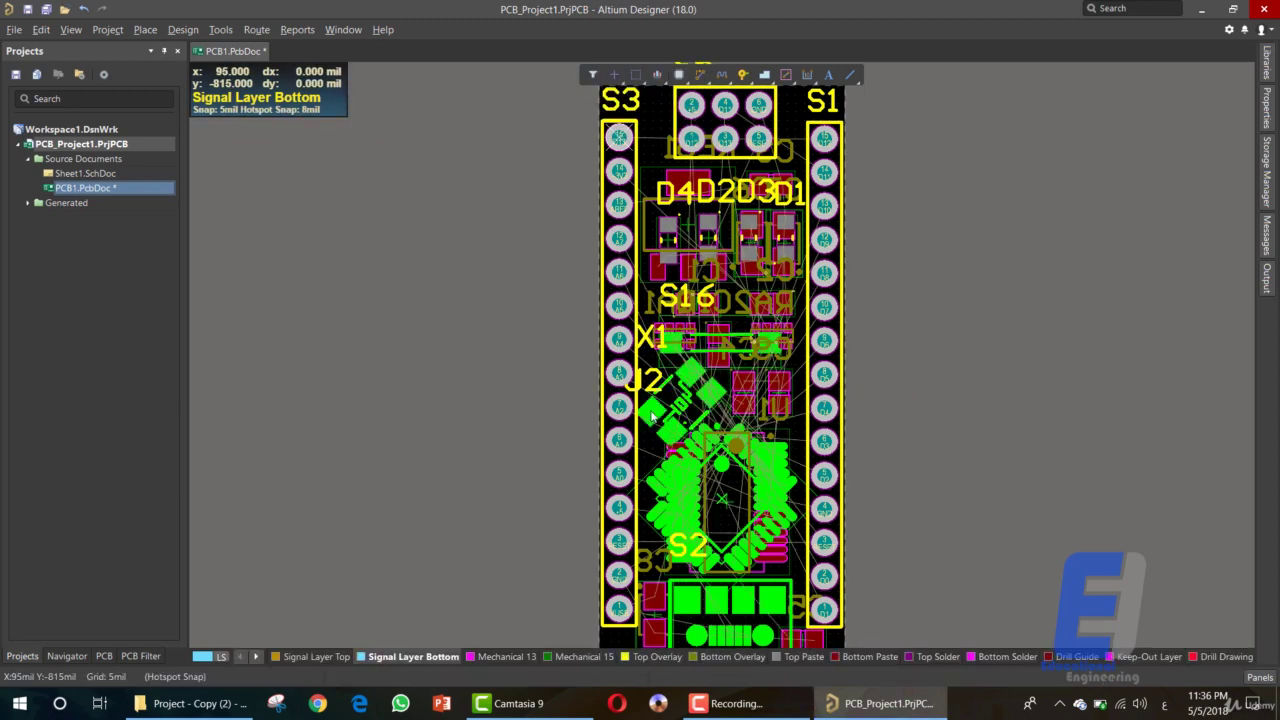
drag(671, 346, 722, 346)
click(671, 346)
click(710, 344)
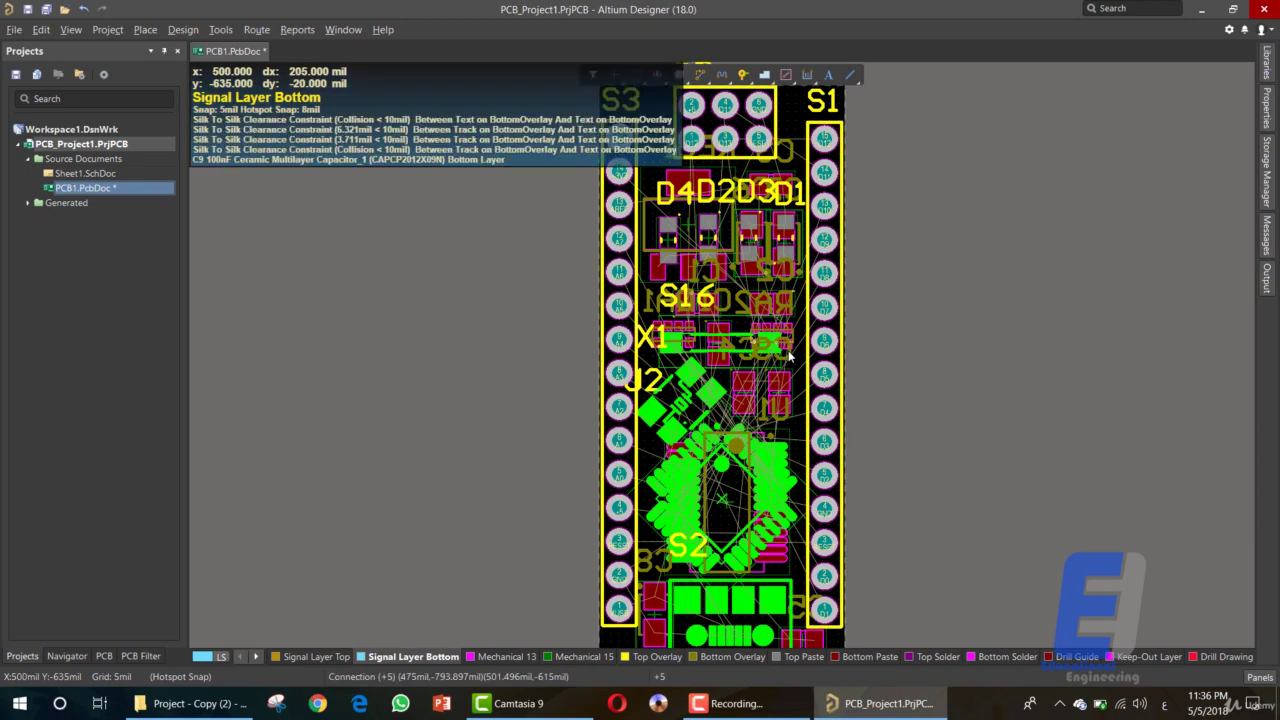
key(shift+s)
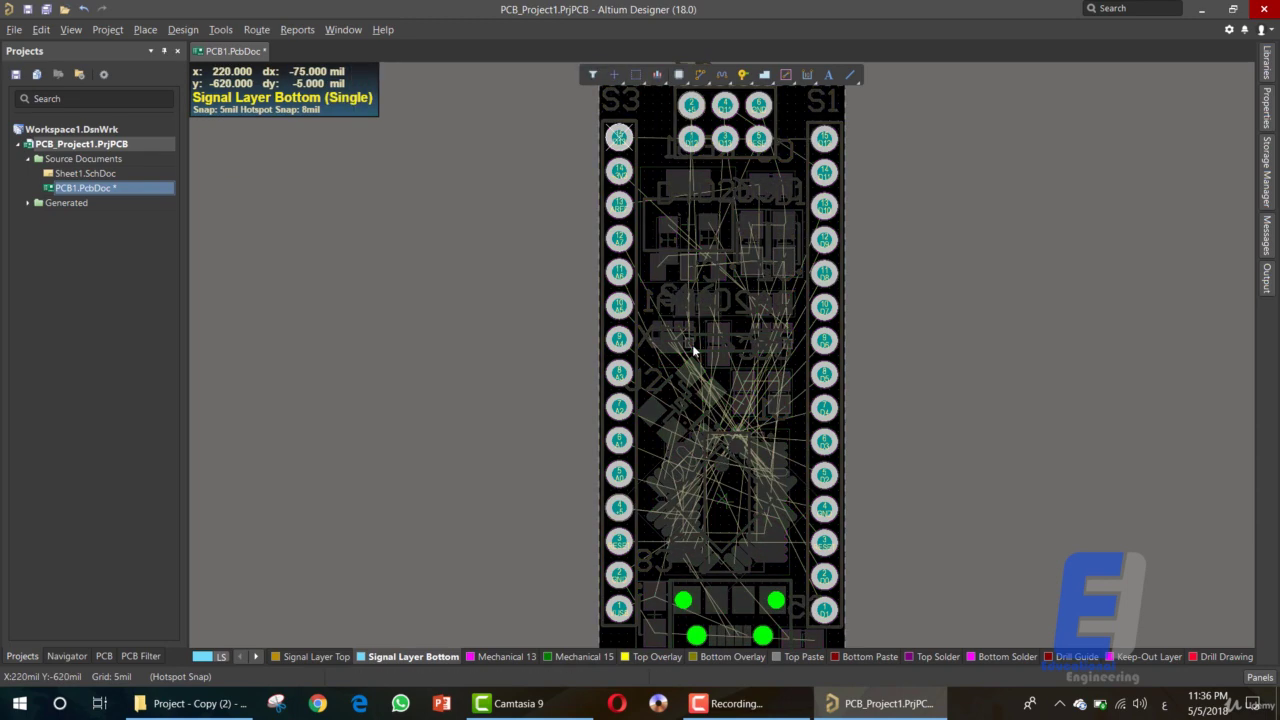
key(shift+s)
key(shift+s)
key(shift+s)
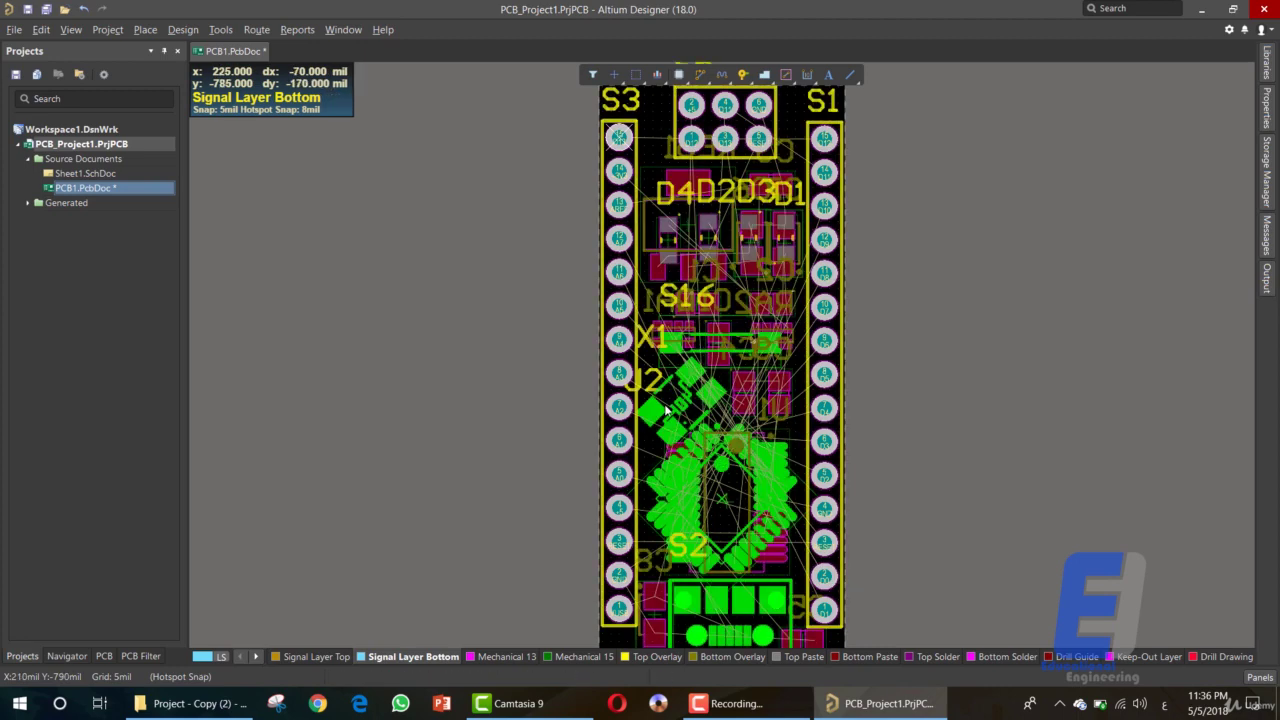
Step: Move crystal X1 off the board to the right and shift S16 and a nearby small part
drag(712, 396, 986, 362)
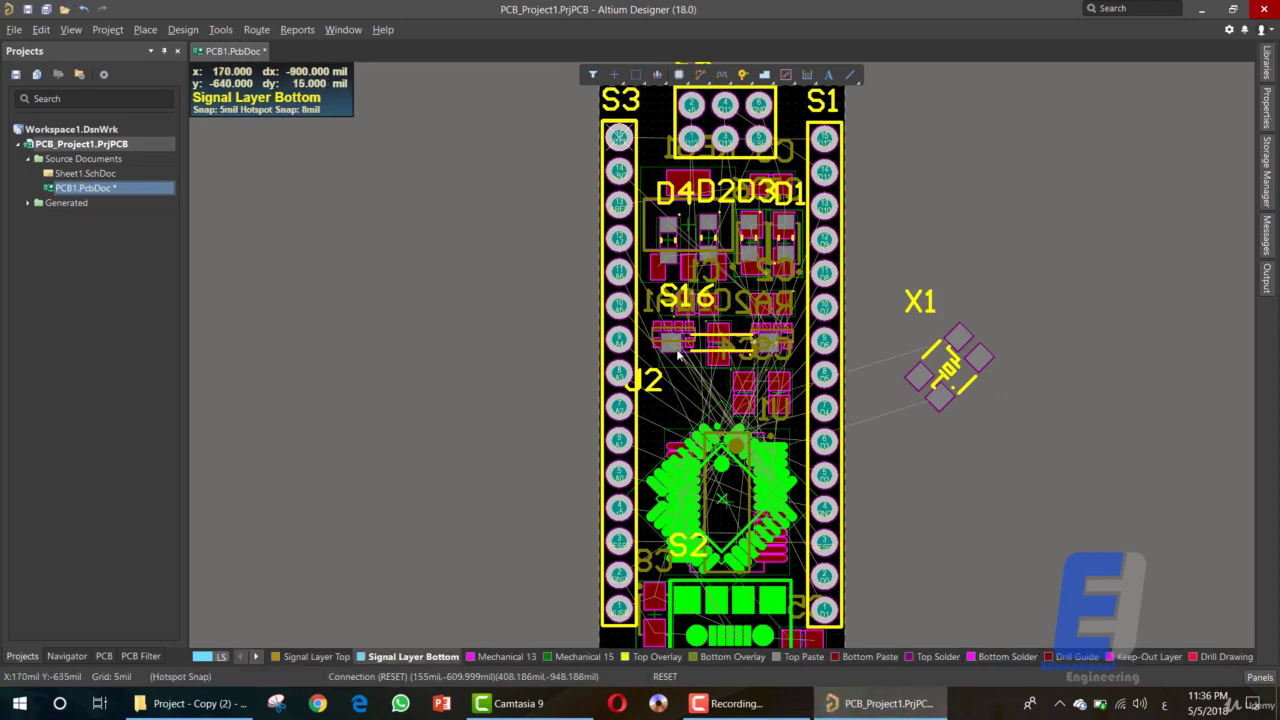
drag(679, 337, 659, 143)
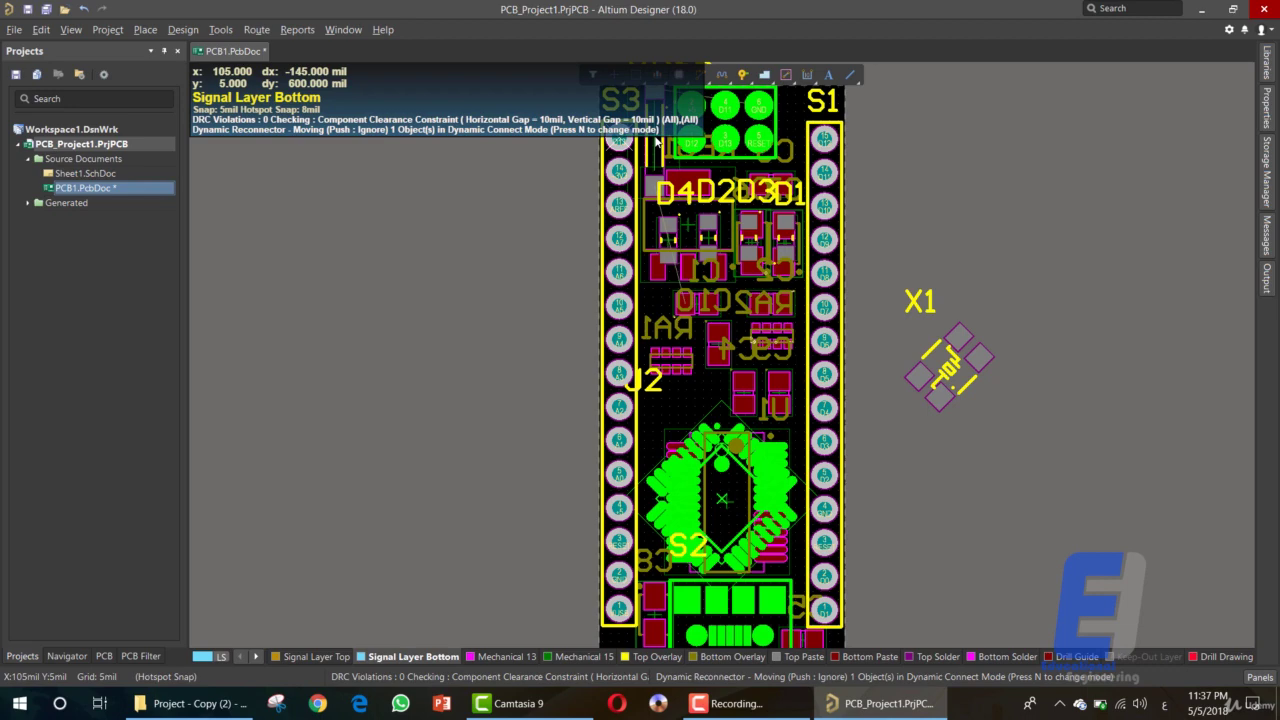
drag(657, 140, 661, 372)
drag(710, 443, 999, 455)
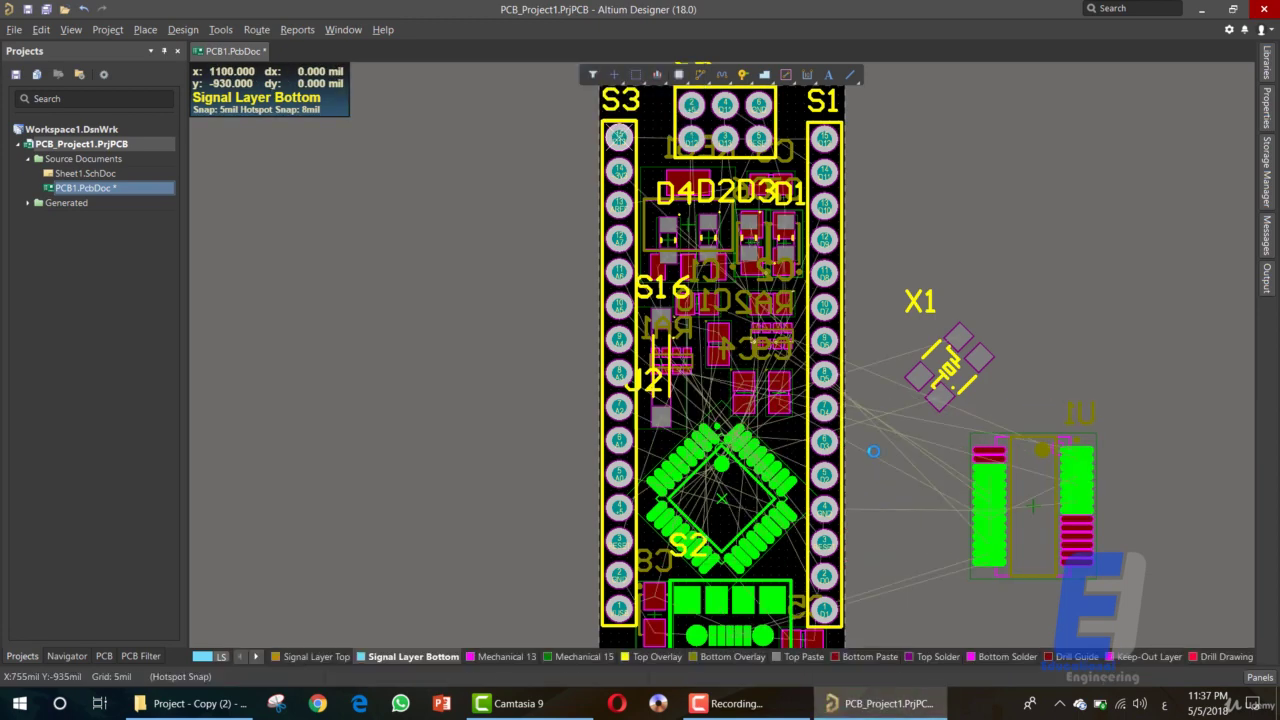
Step: Nudge the U1 chip slightly upward
scroll(744, 570, down, 3)
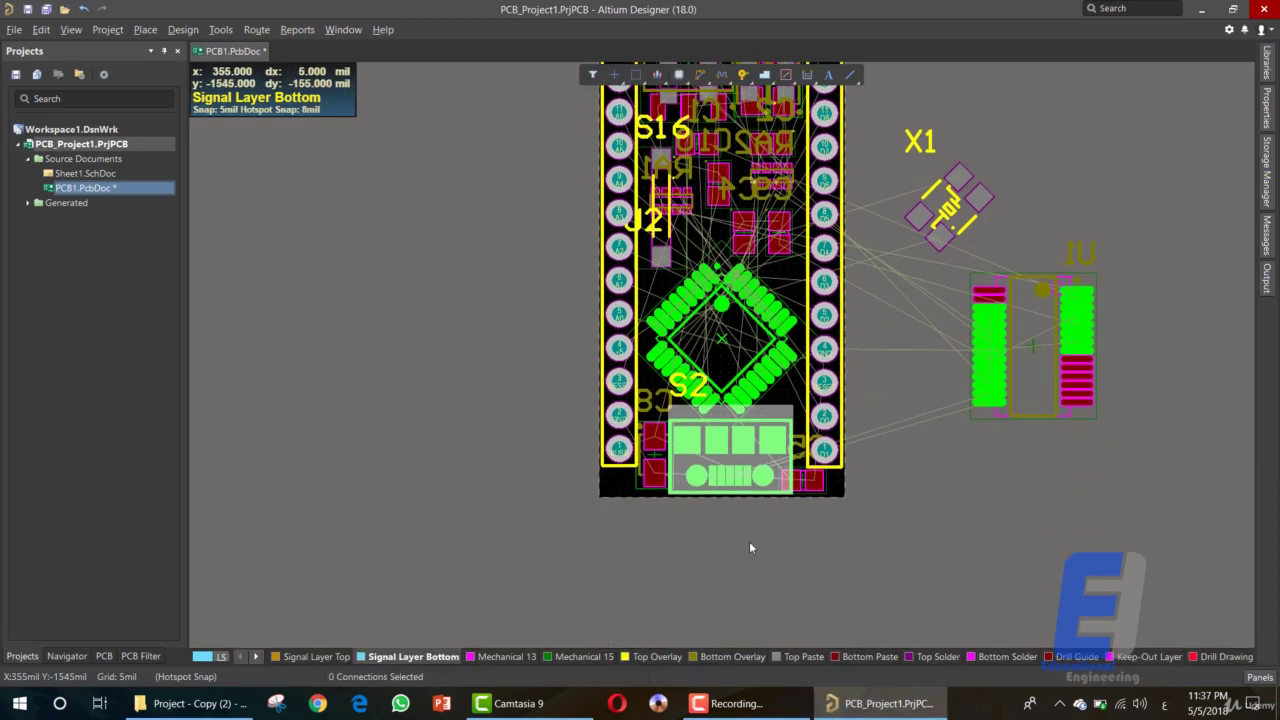
ctrl+scroll(737, 468, up, 4)
scroll(965, 401, up, 1)
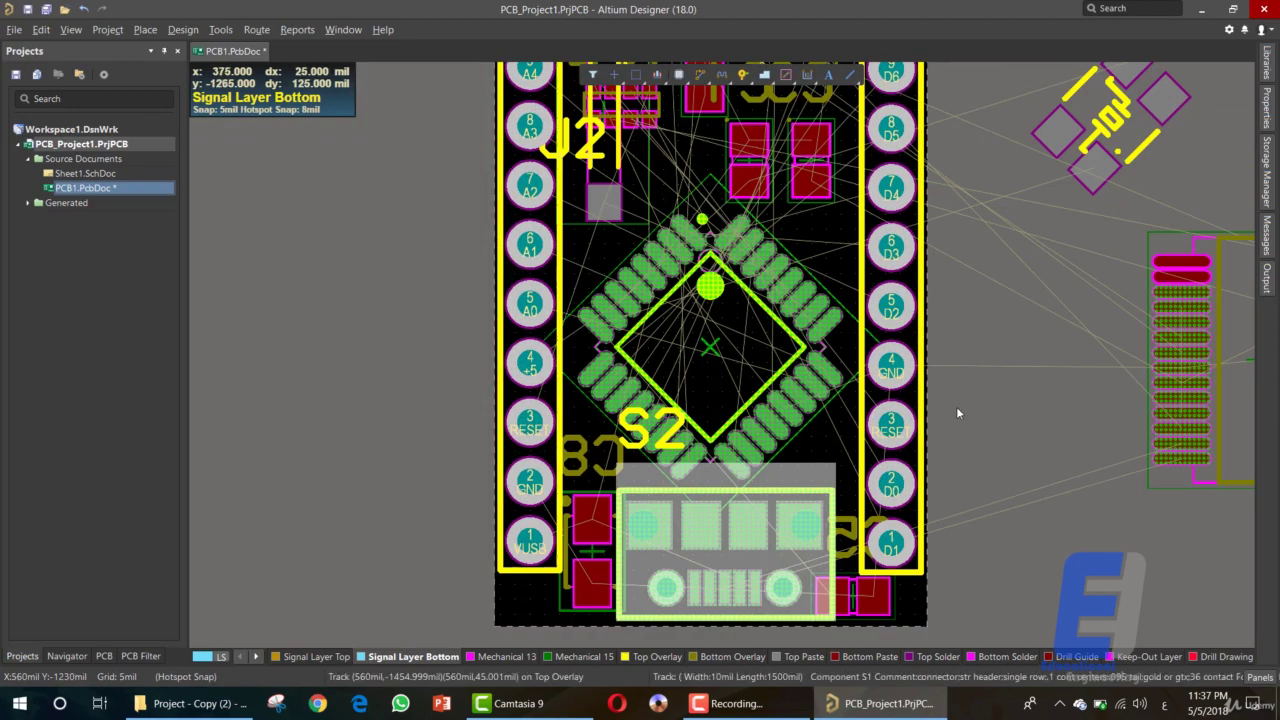
click(774, 428)
drag(771, 430, 772, 354)
Step: Reposition the component beside J2 so it sits upright next to the microcontroller
scroll(710, 365, up, 3)
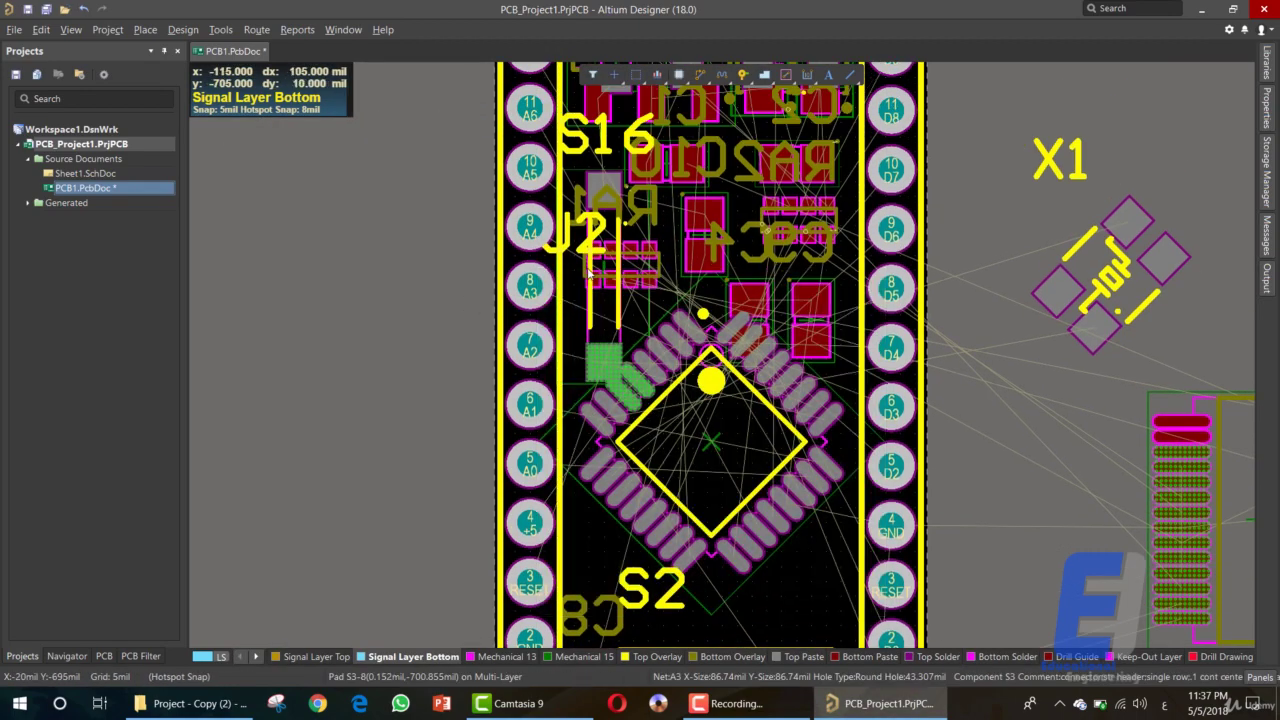
drag(583, 300, 598, 255)
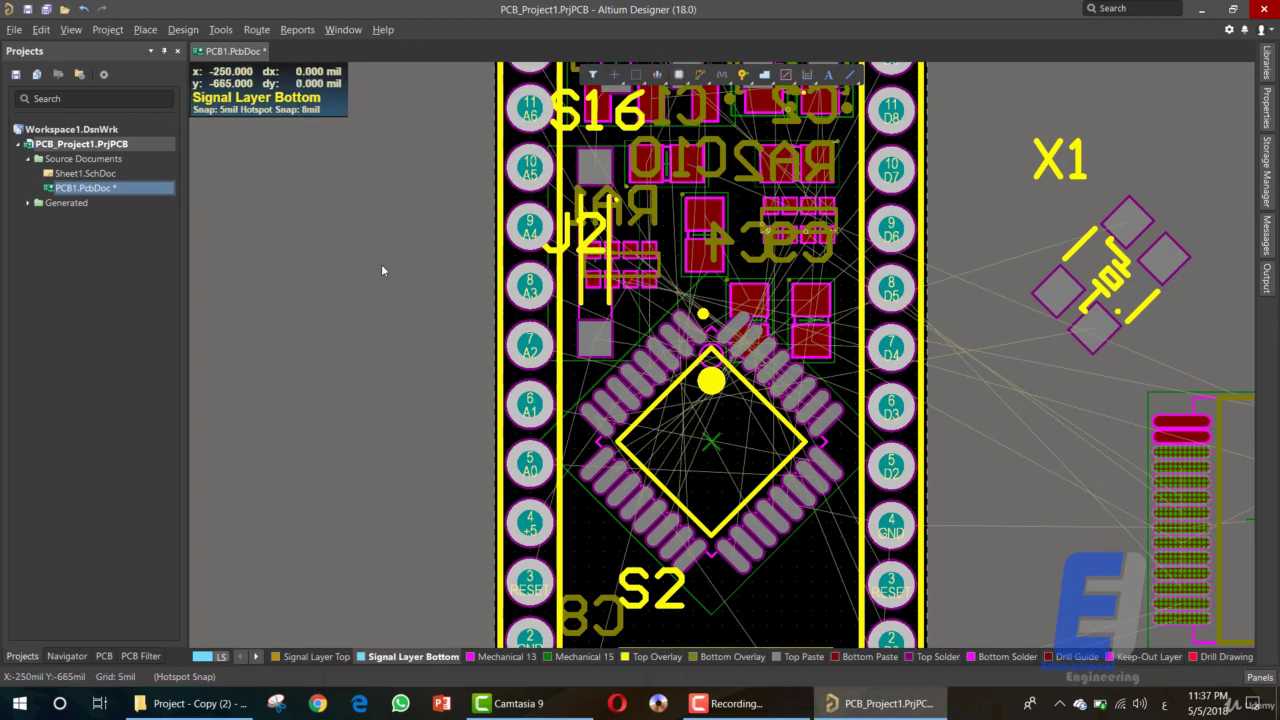
scroll(648, 392, down, 3)
scroll(704, 452, up, 5)
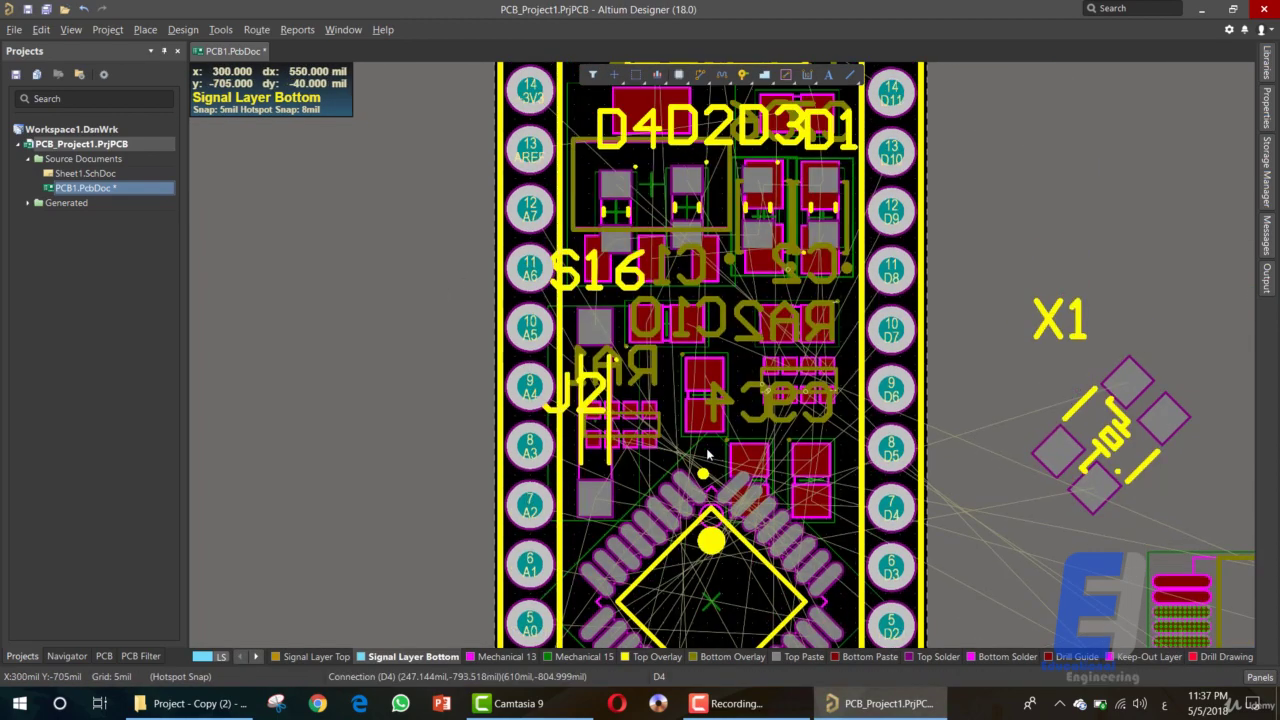
scroll(703, 474, up, 4)
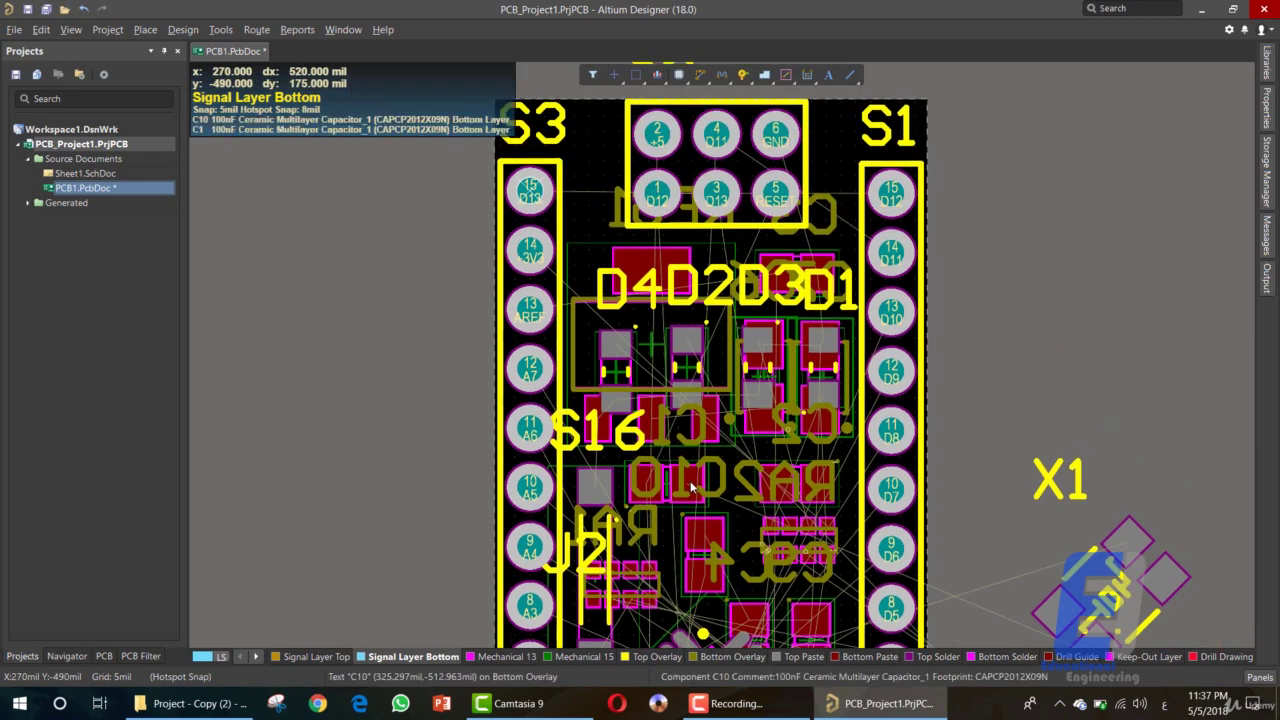
scroll(685, 400, down, 1)
ctrl+scroll(679, 378, down, 2)
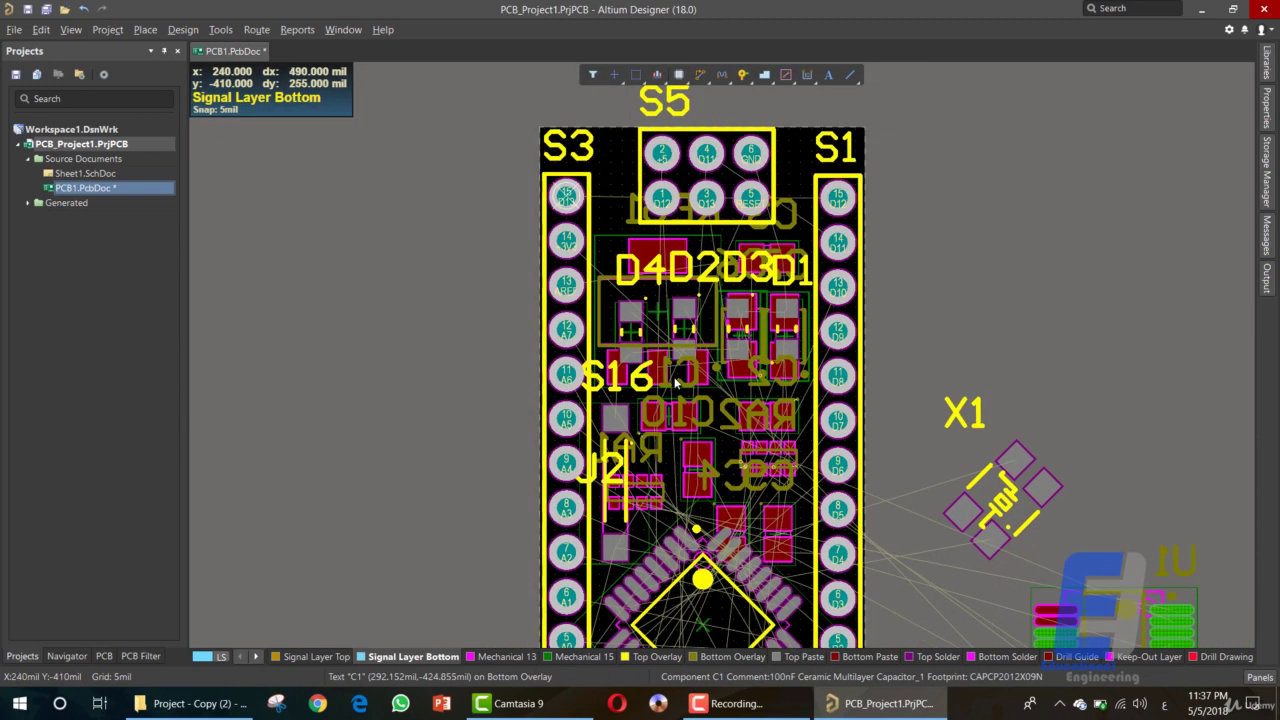
scroll(1040, 560, down, 2)
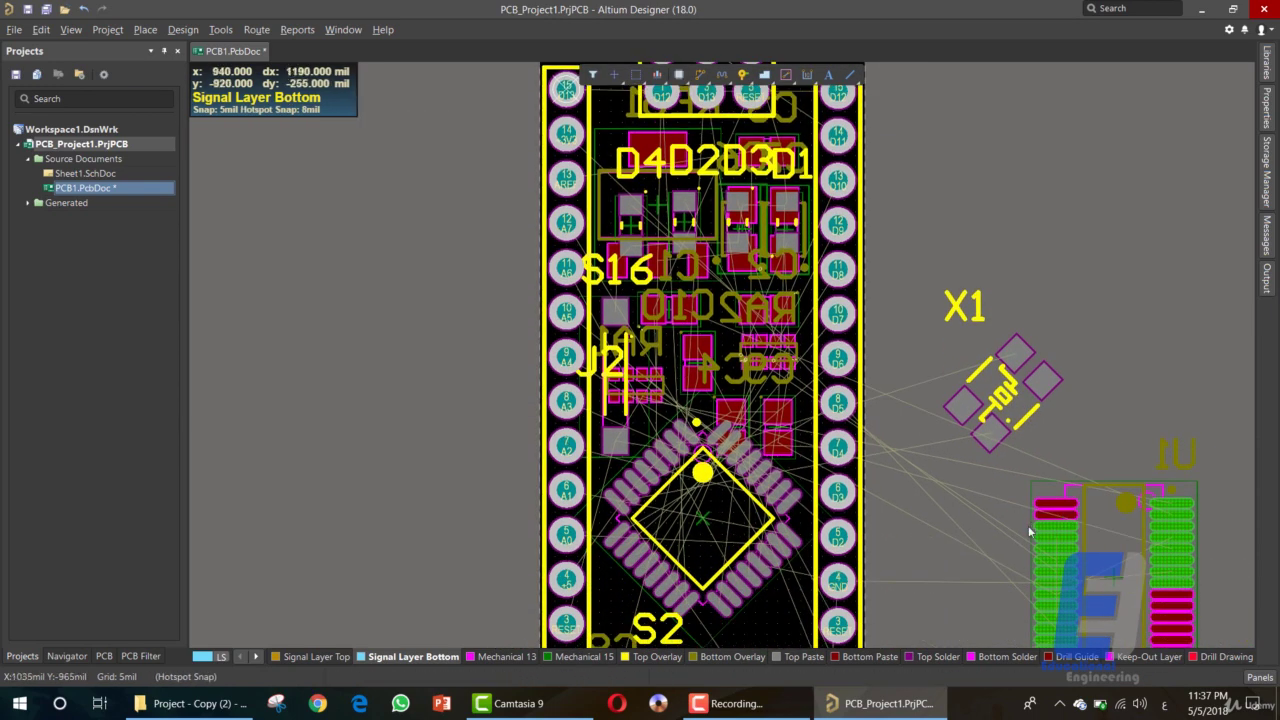
drag(1056, 541, 1031, 541)
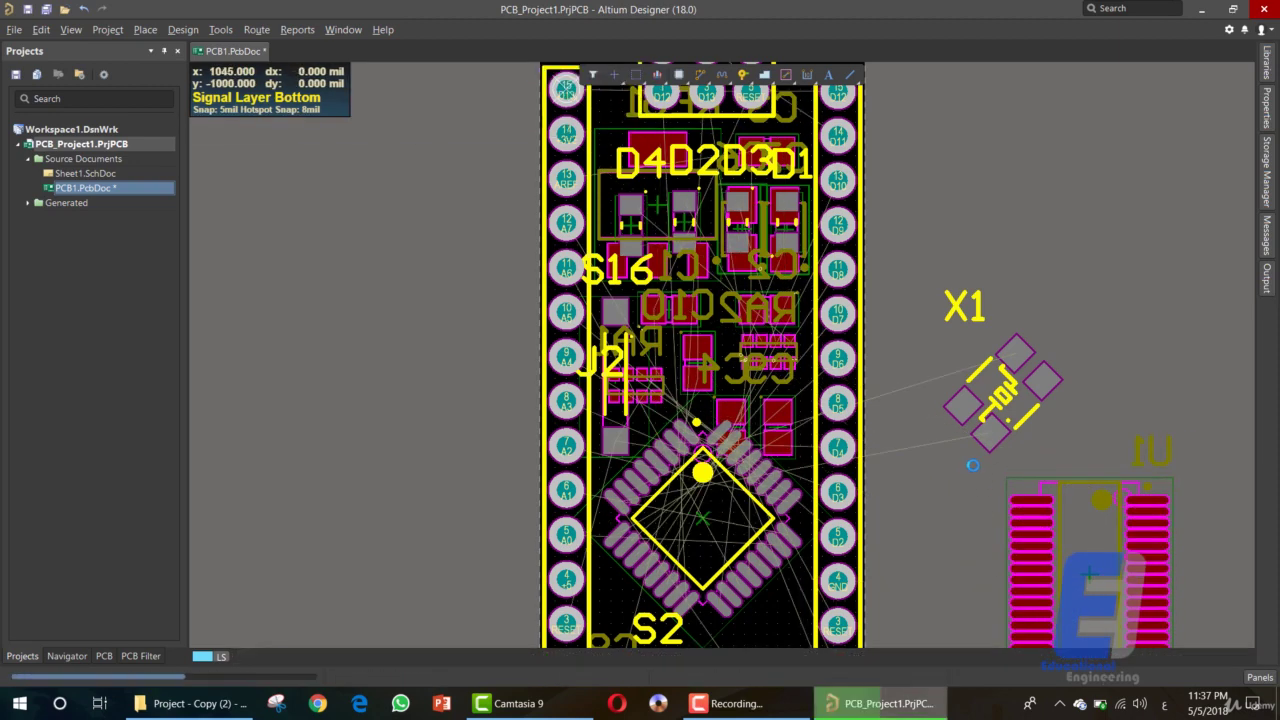
Step: Bring crystal X1 onto the central chip area, rotated, and move S16 off the board's left side
drag(958, 415, 640, 425)
key(space)
drag(617, 318, 413, 301)
scroll(957, 456, down, 3)
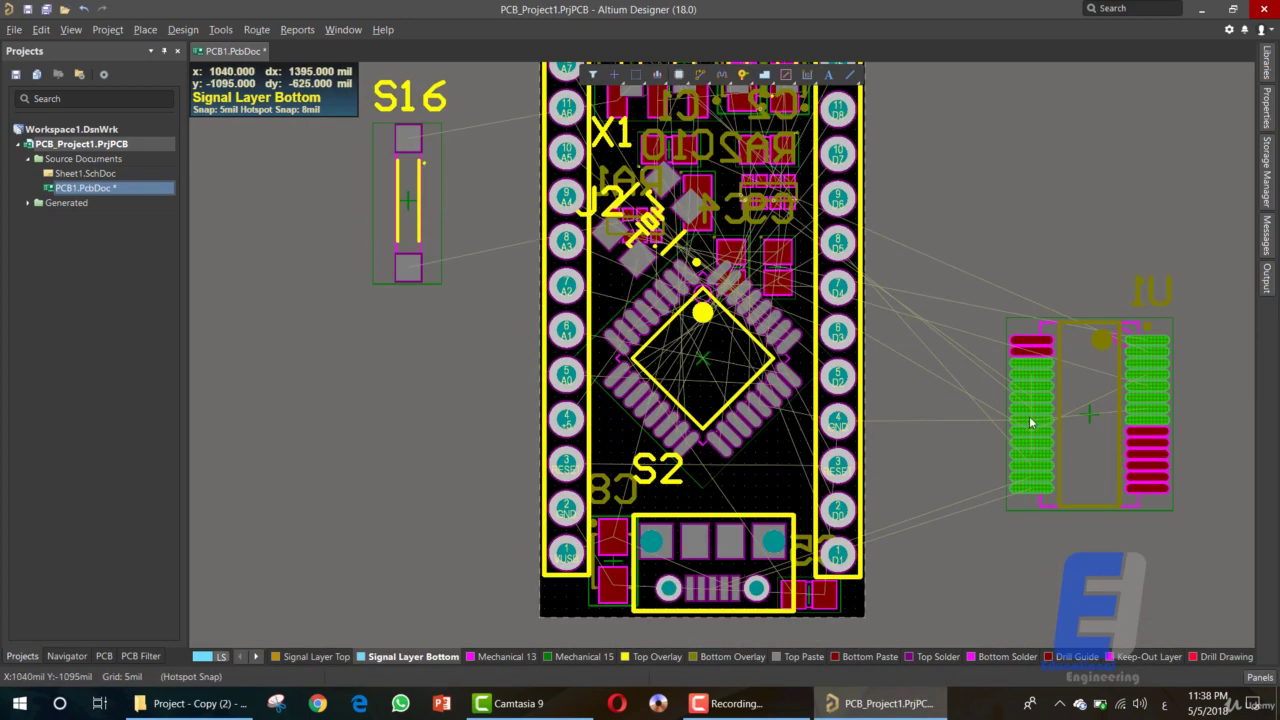
Step: Place U1 beneath the central chip and set S16 just below header S5
drag(1029, 420, 628, 423)
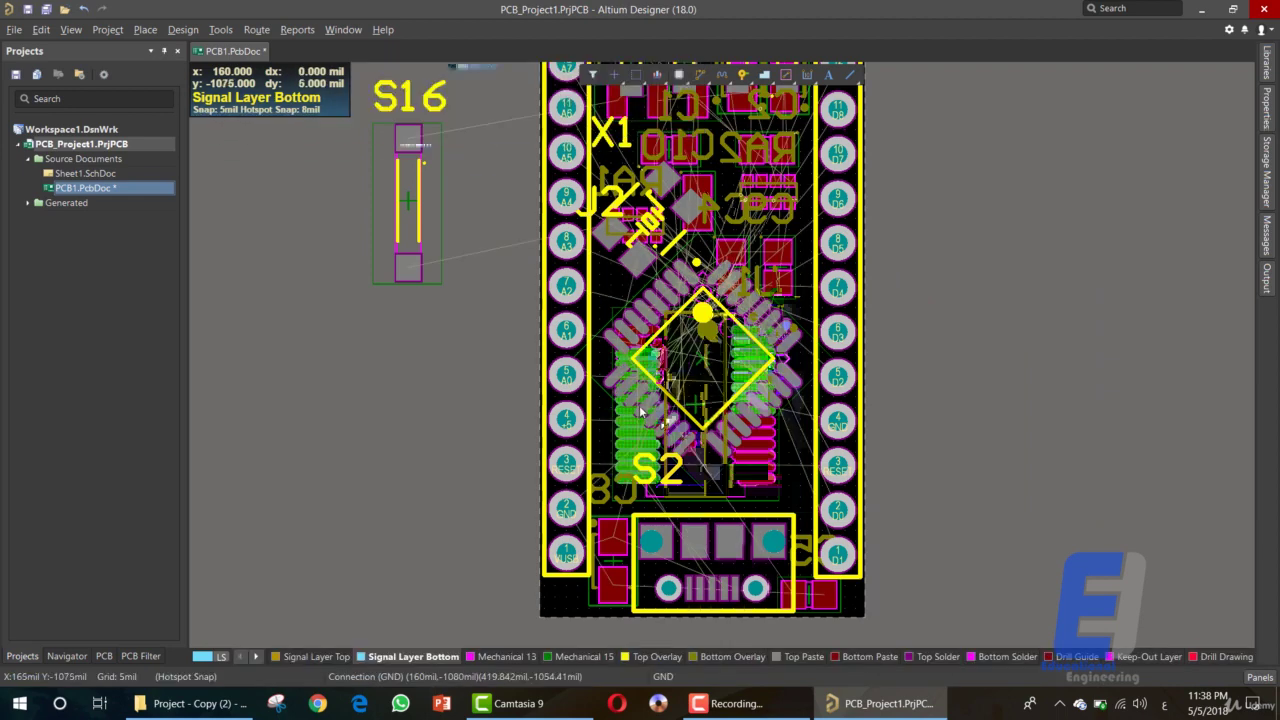
scroll(520, 360, up, 3)
scroll(455, 336, up, 1)
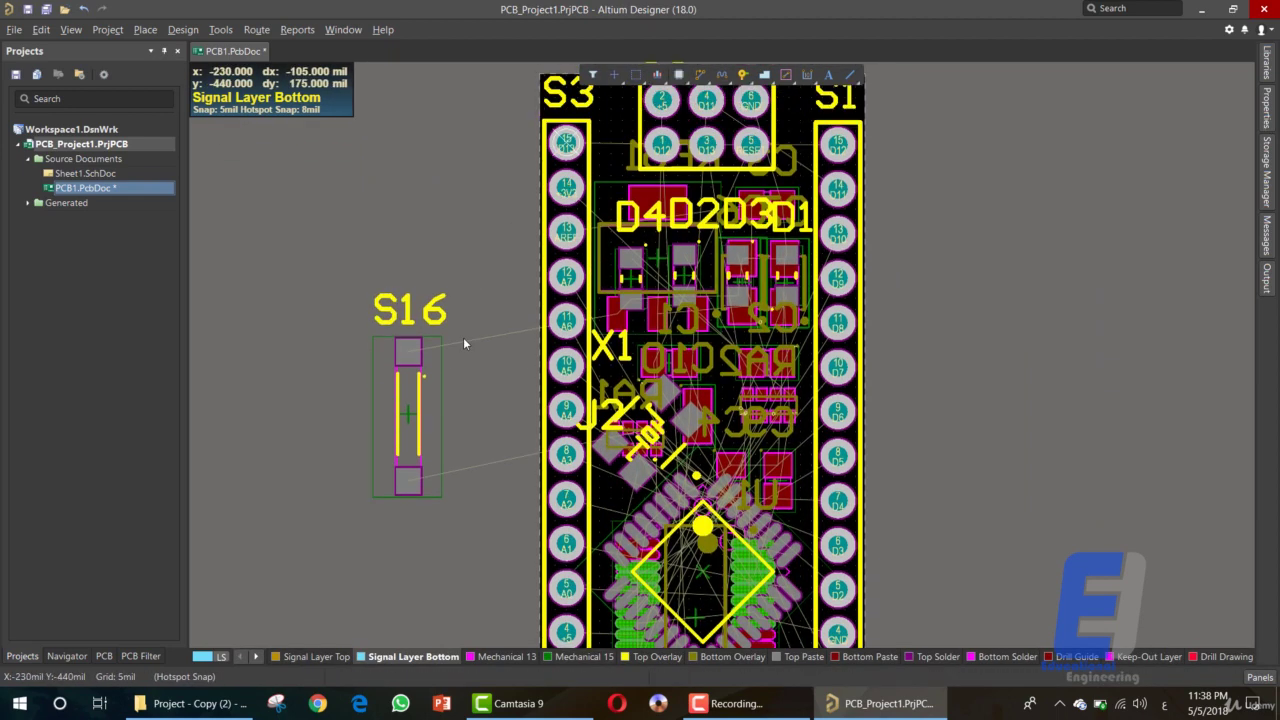
scroll(463, 338, up, 2)
drag(425, 437, 636, 322)
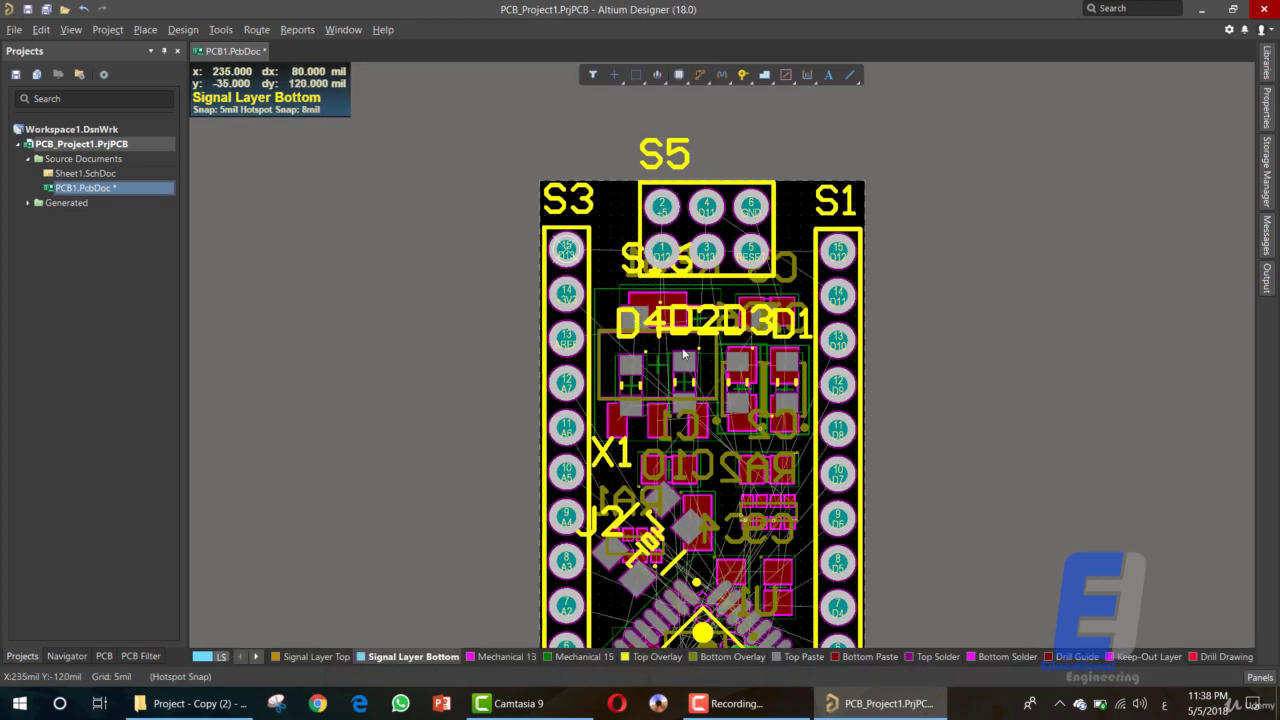
scroll(778, 424, down, 3)
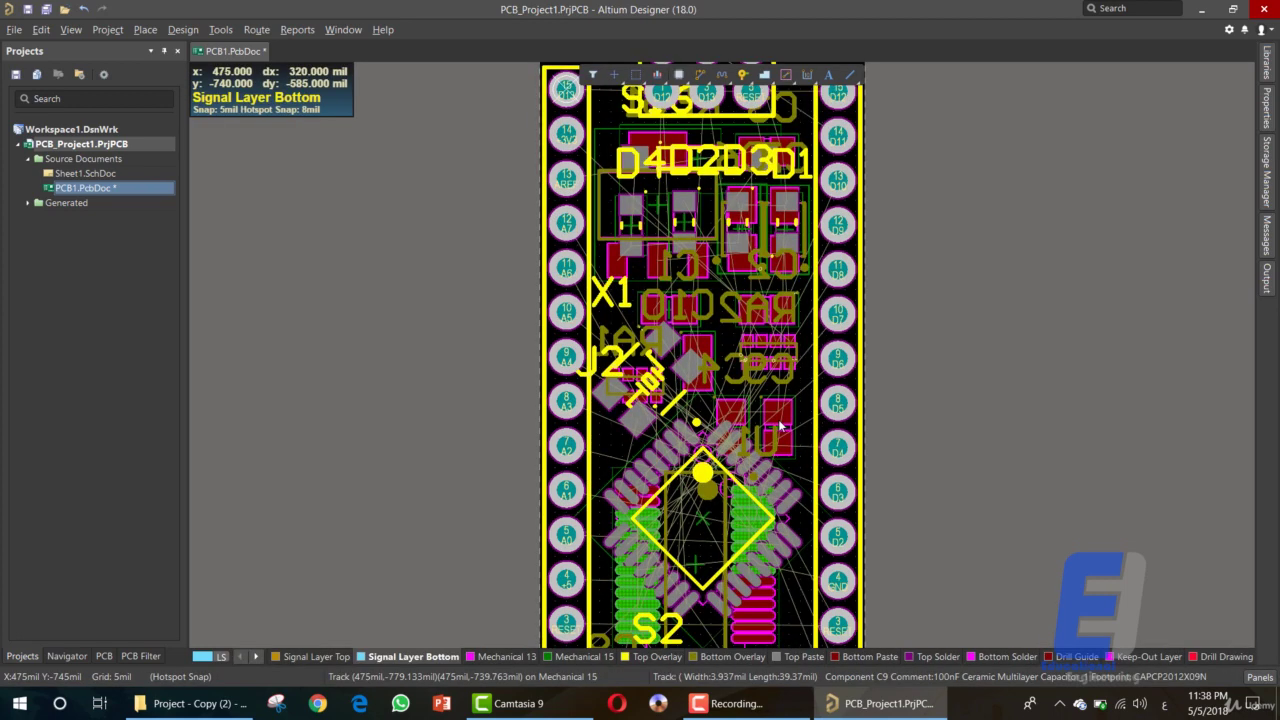
ctrl+scroll(779, 425, down, 2)
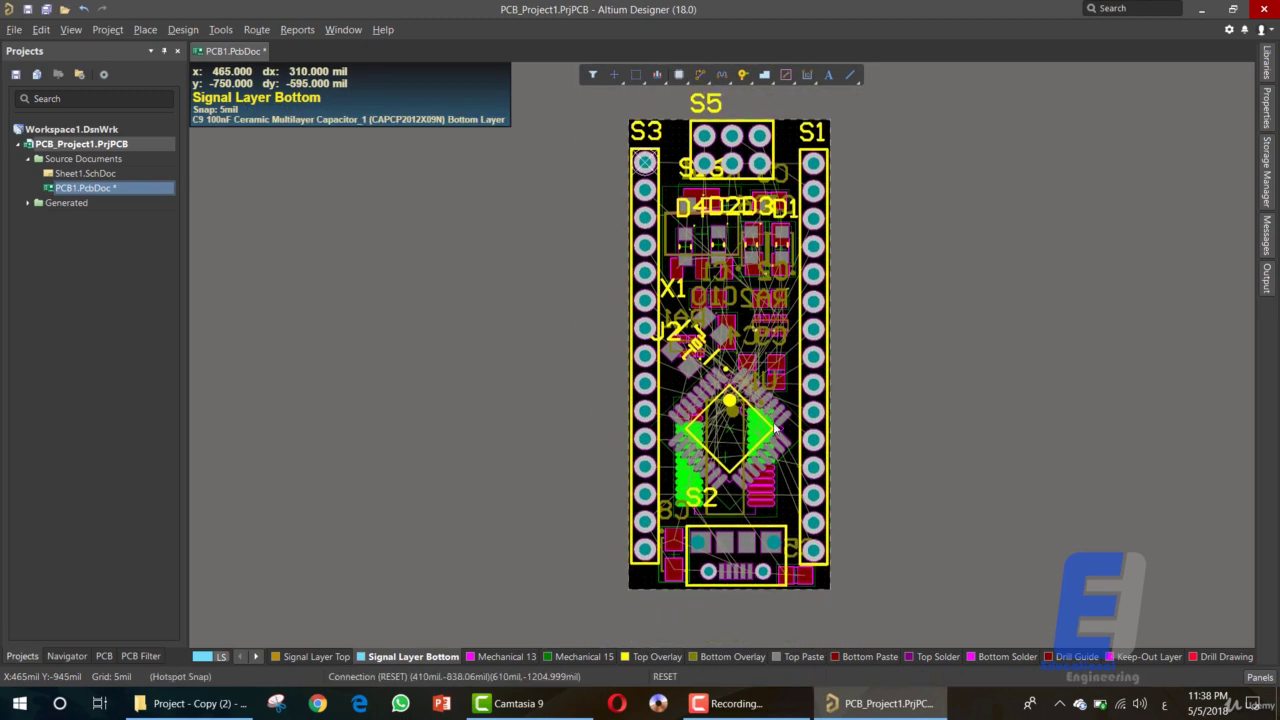
key(3)
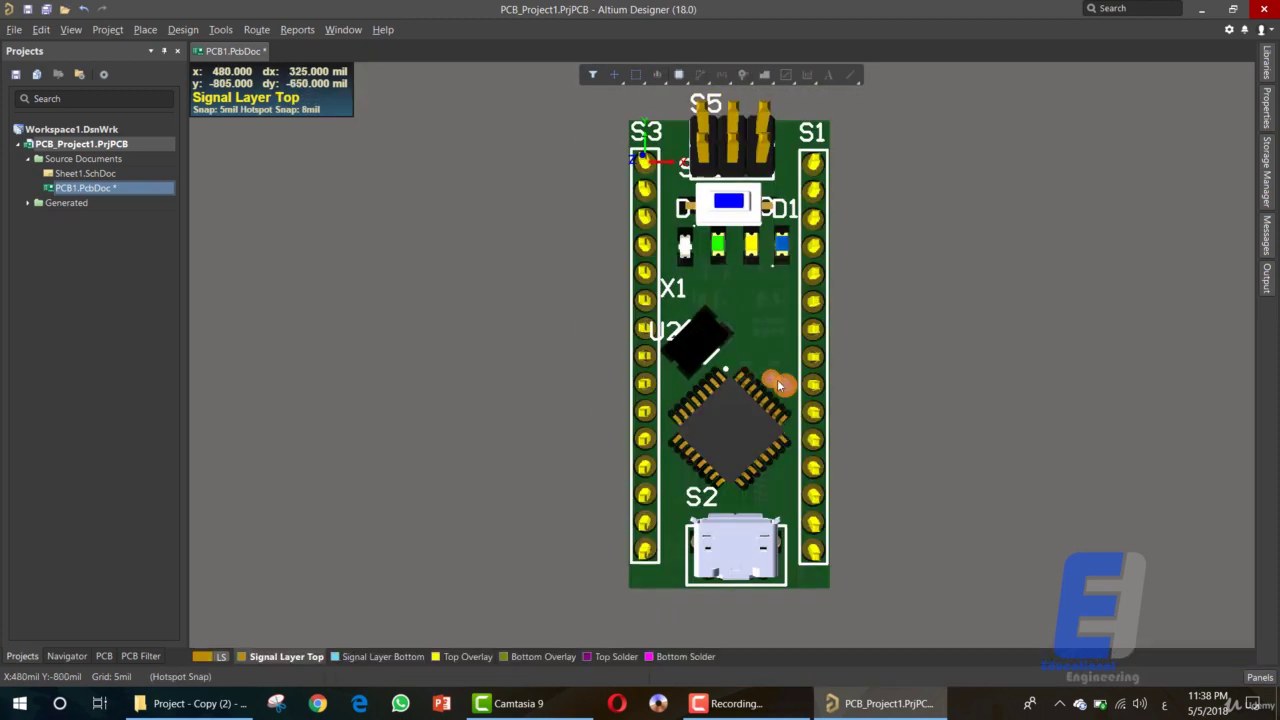
right_drag(777, 379, 744, 398)
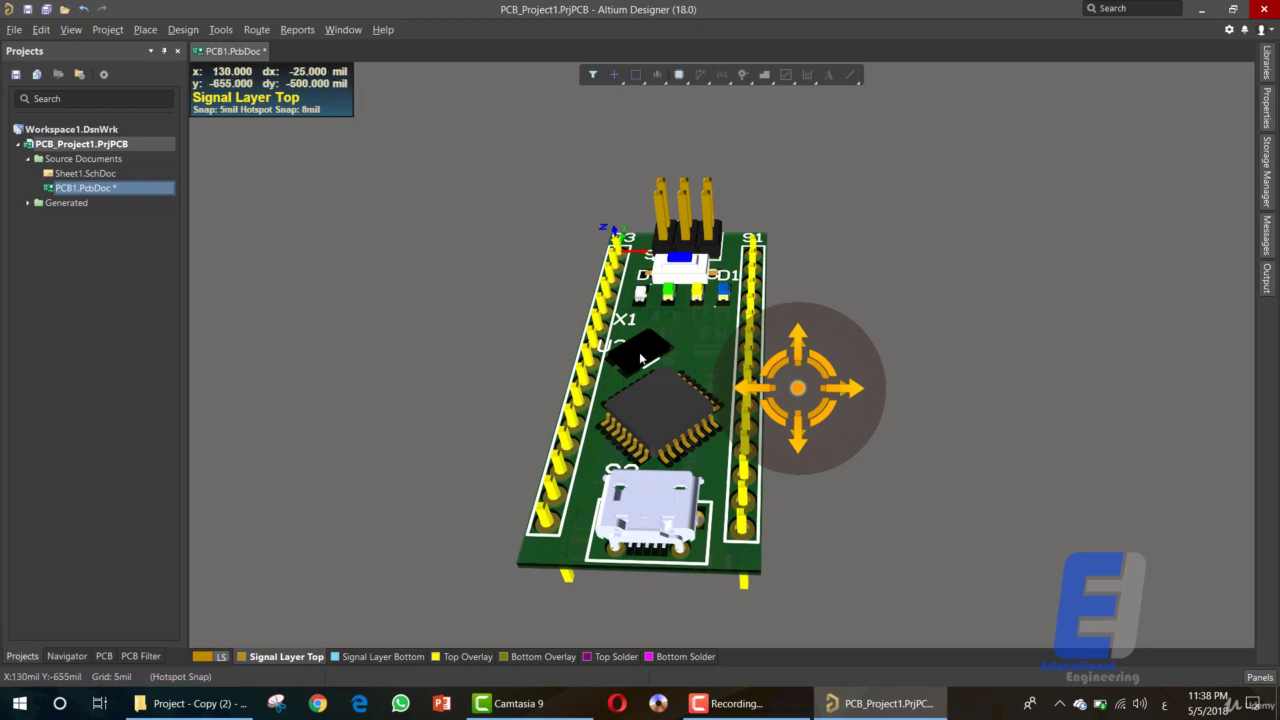
shift+right_drag(670, 385, 695, 528)
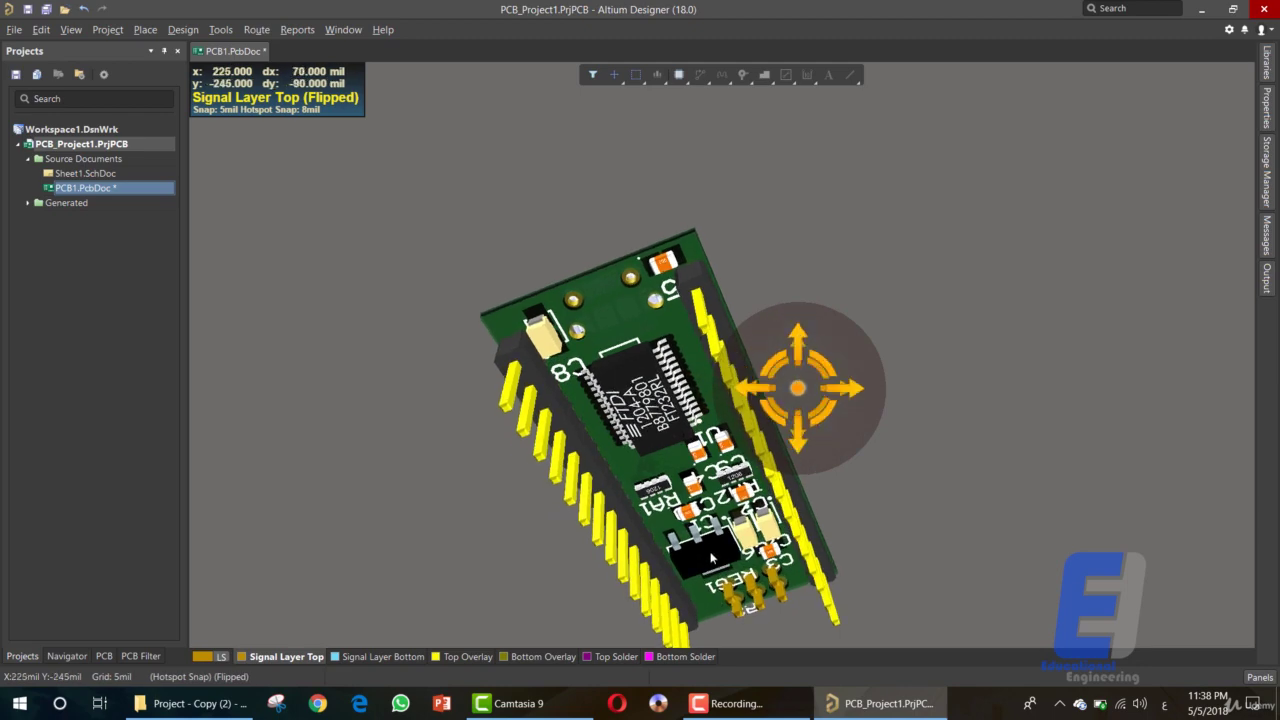
shift+right_drag(614, 327, 612, 580)
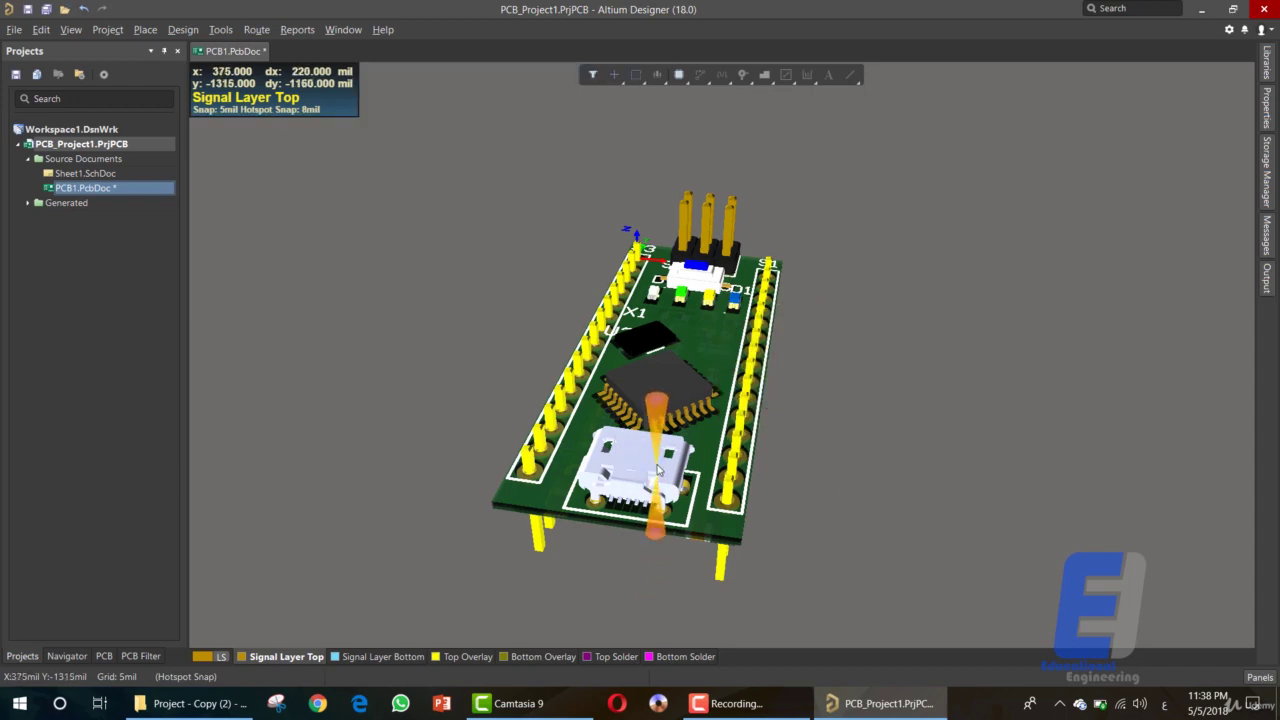
key(2)
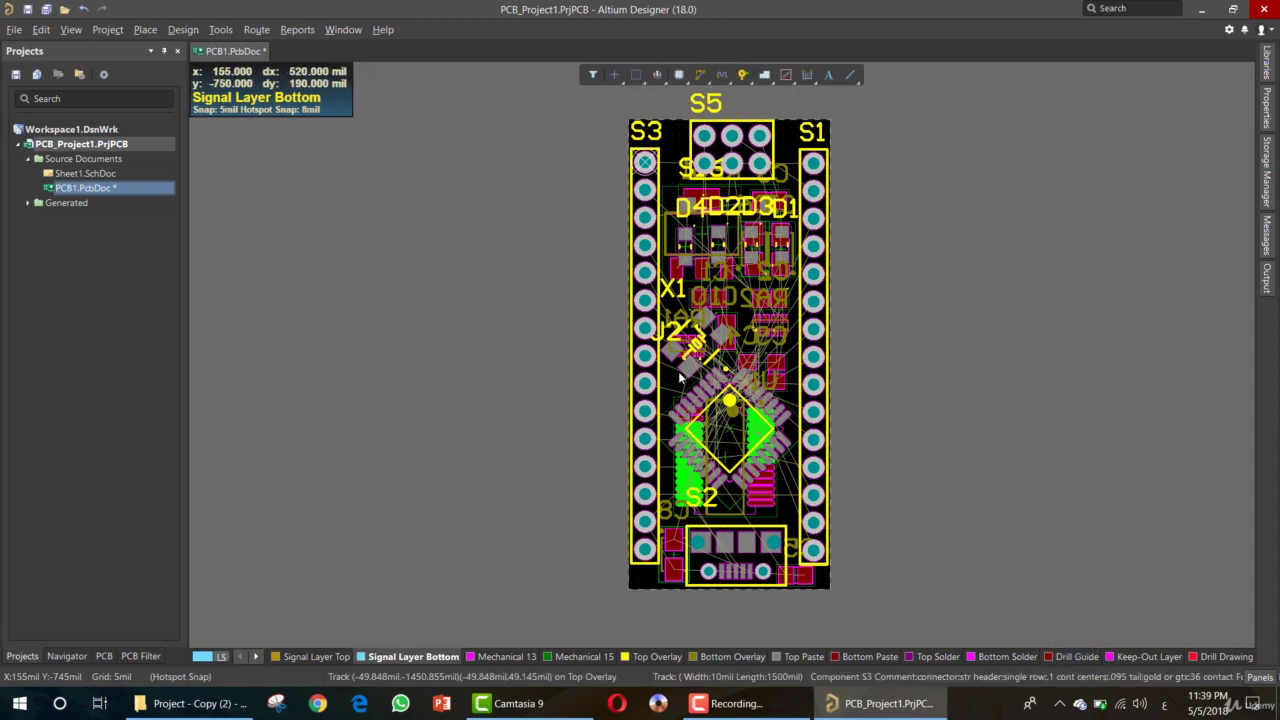
Step: Add two internal planes in the Layer Stack Manager
right_click(386, 660)
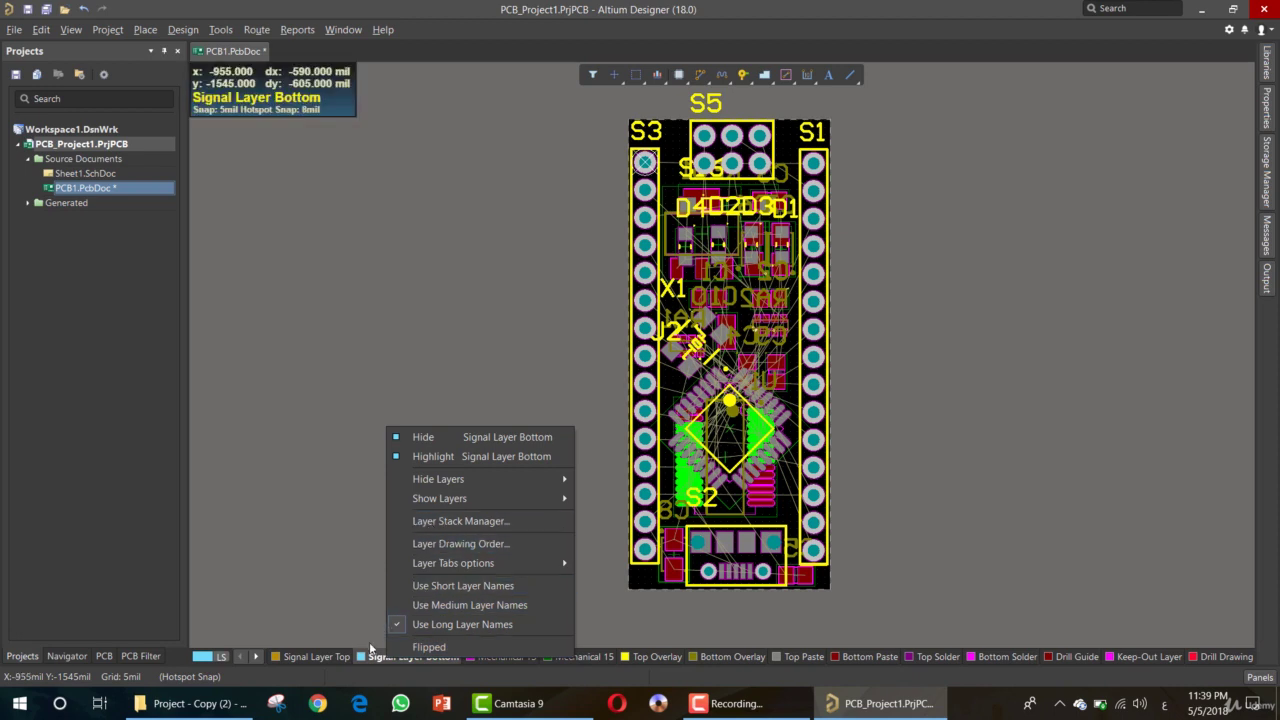
right_click(366, 657)
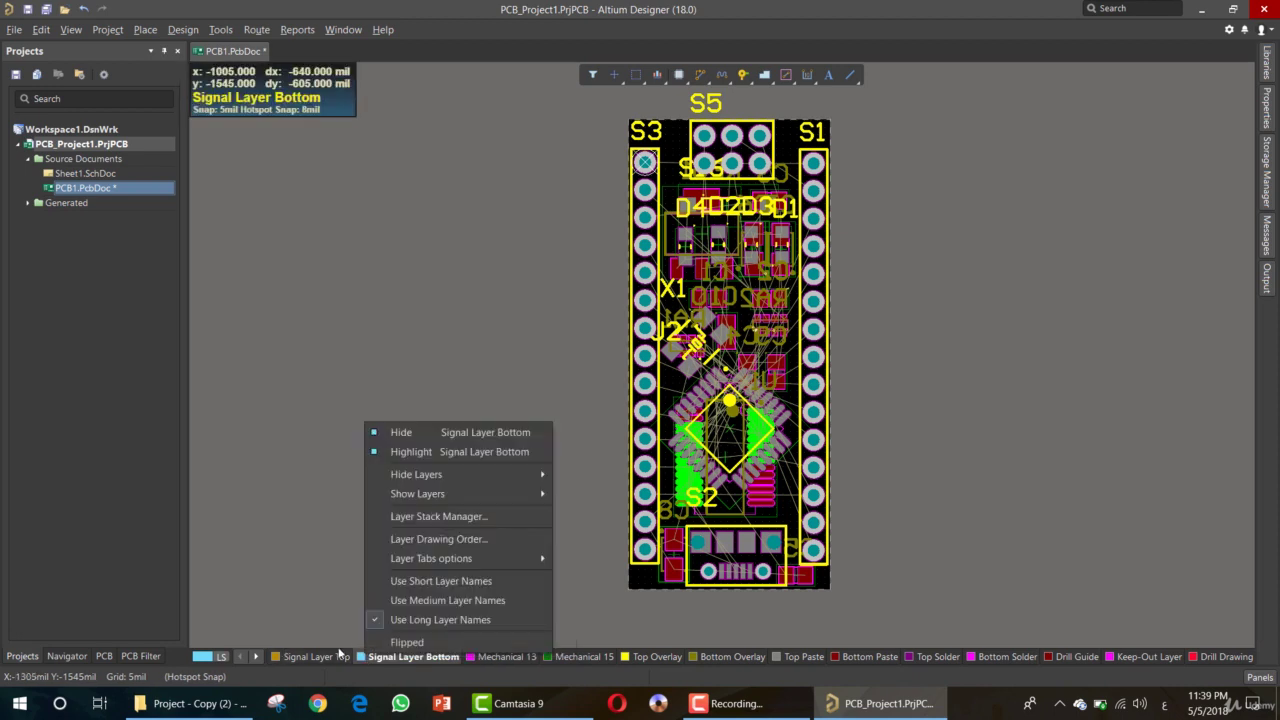
click(417, 517)
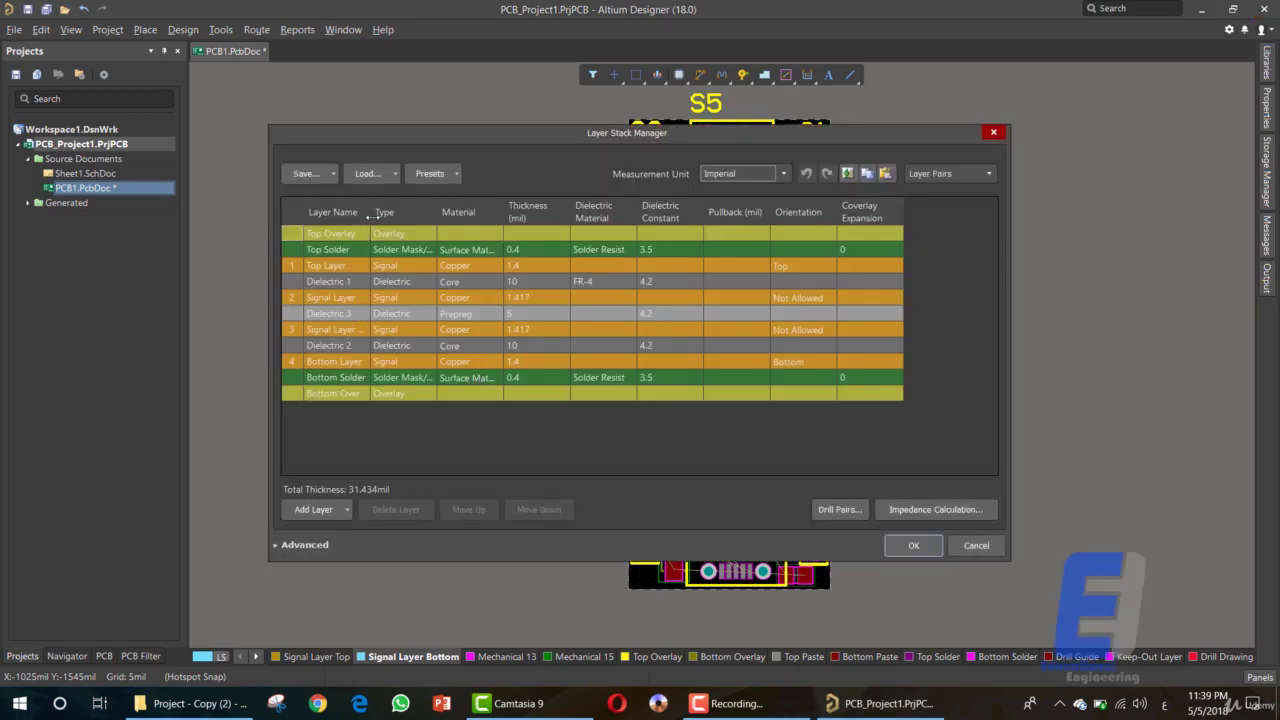
drag(419, 214, 423, 213)
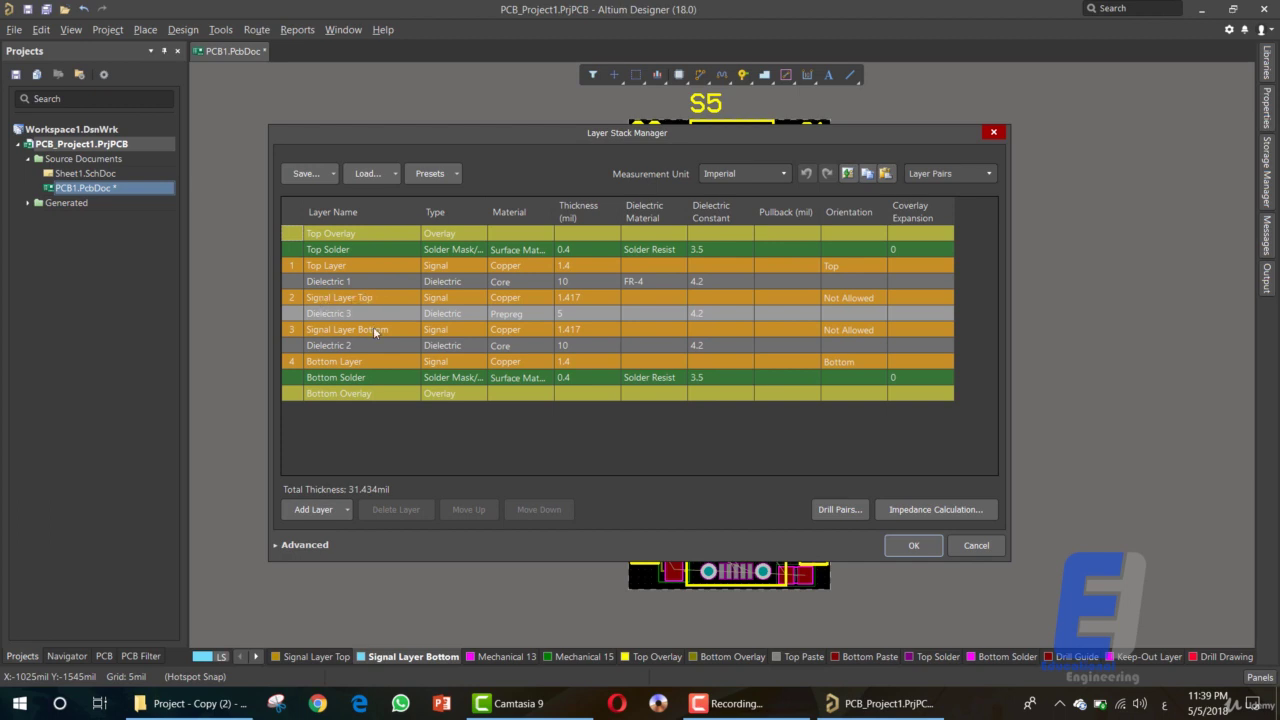
click(313, 511)
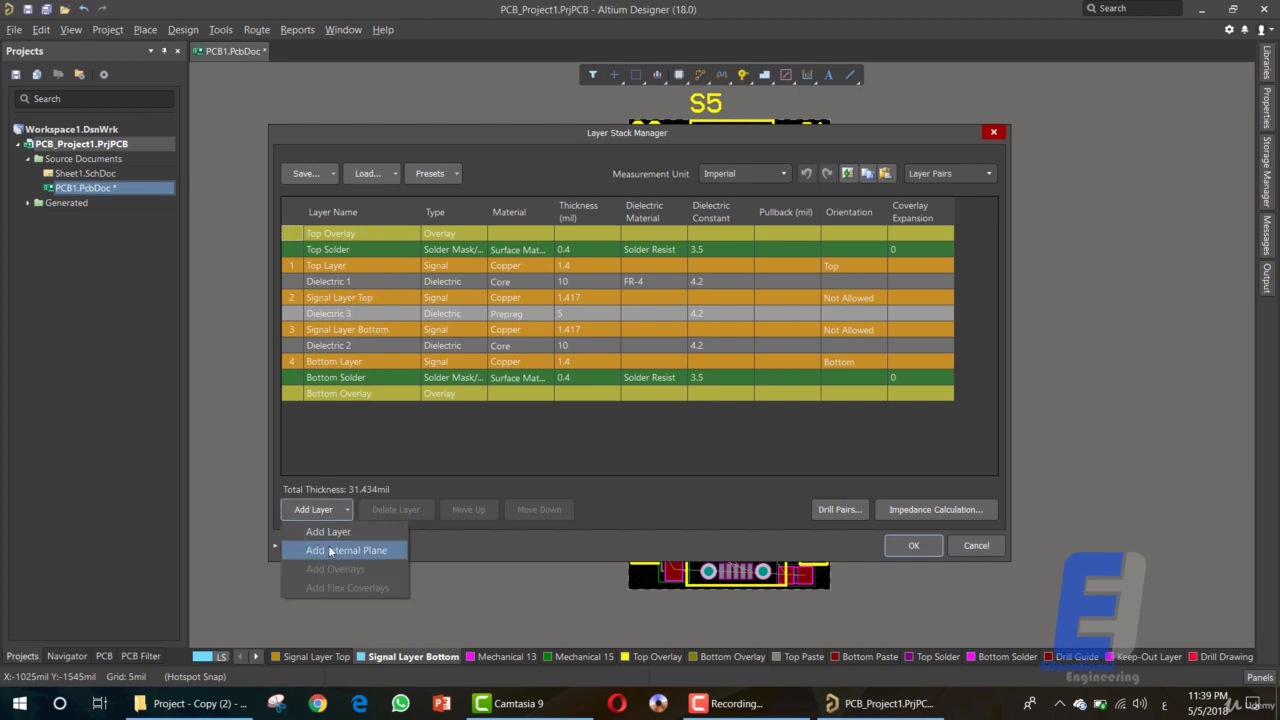
click(334, 551)
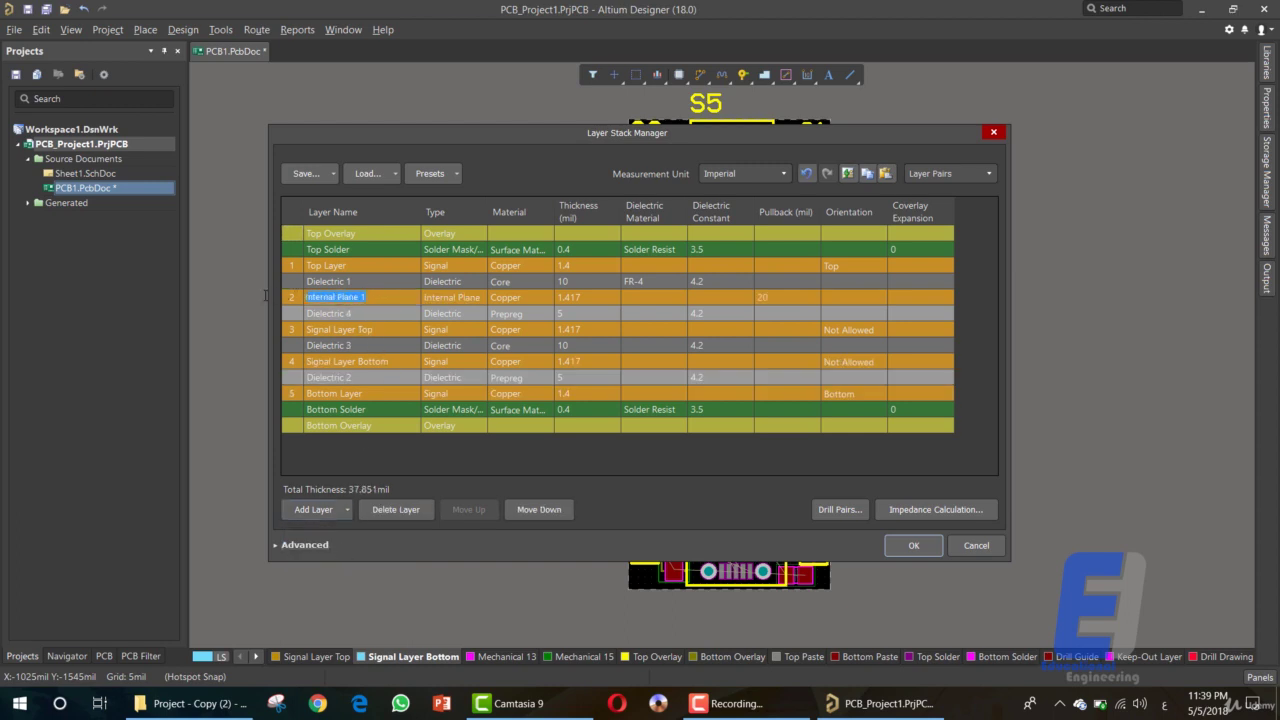
click(323, 509)
click(337, 546)
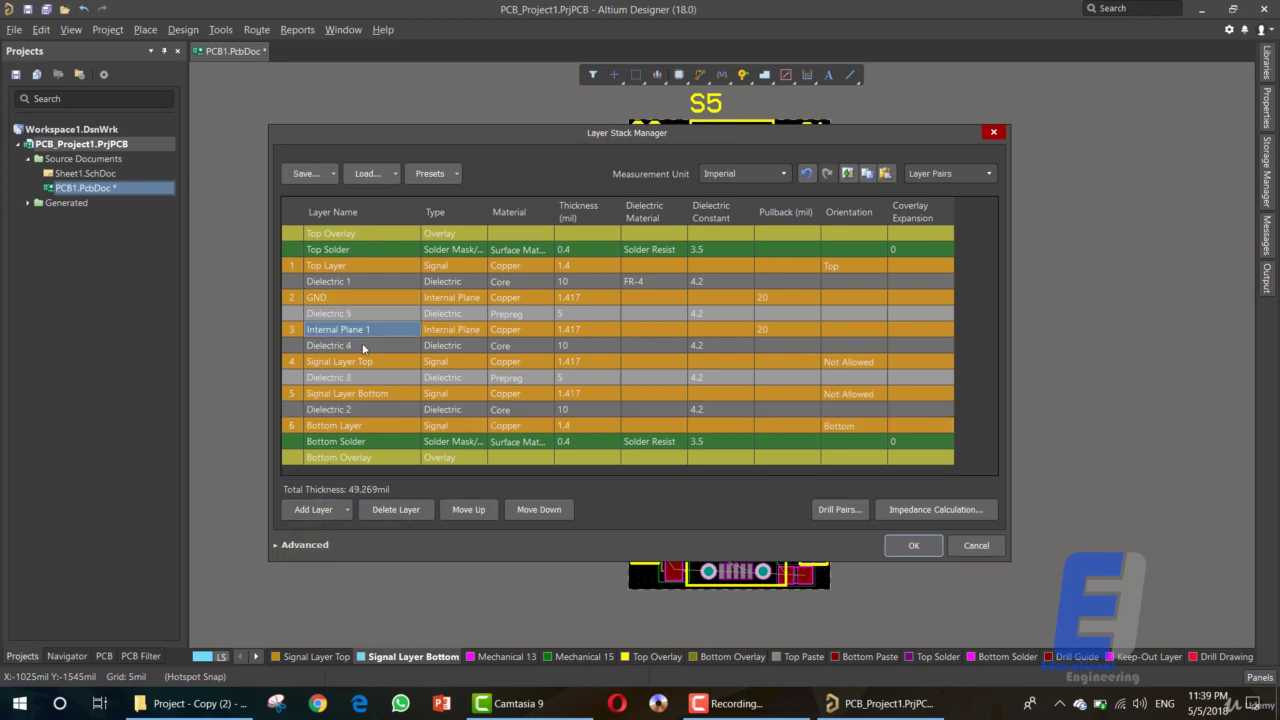
Step: Rename a plane to VCC, move VCC then GND below Signal Layer Bottom, and apply
click(363, 330)
drag(383, 328, 238, 330)
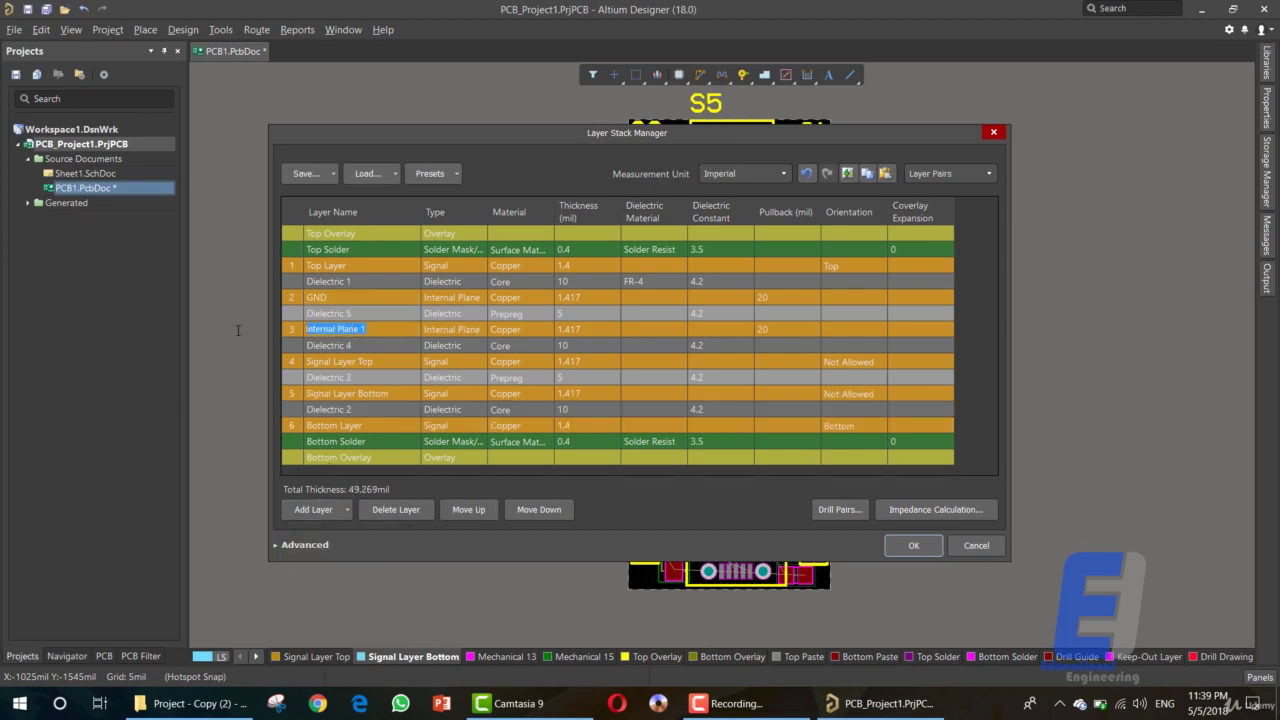
text(v)
key(Return)
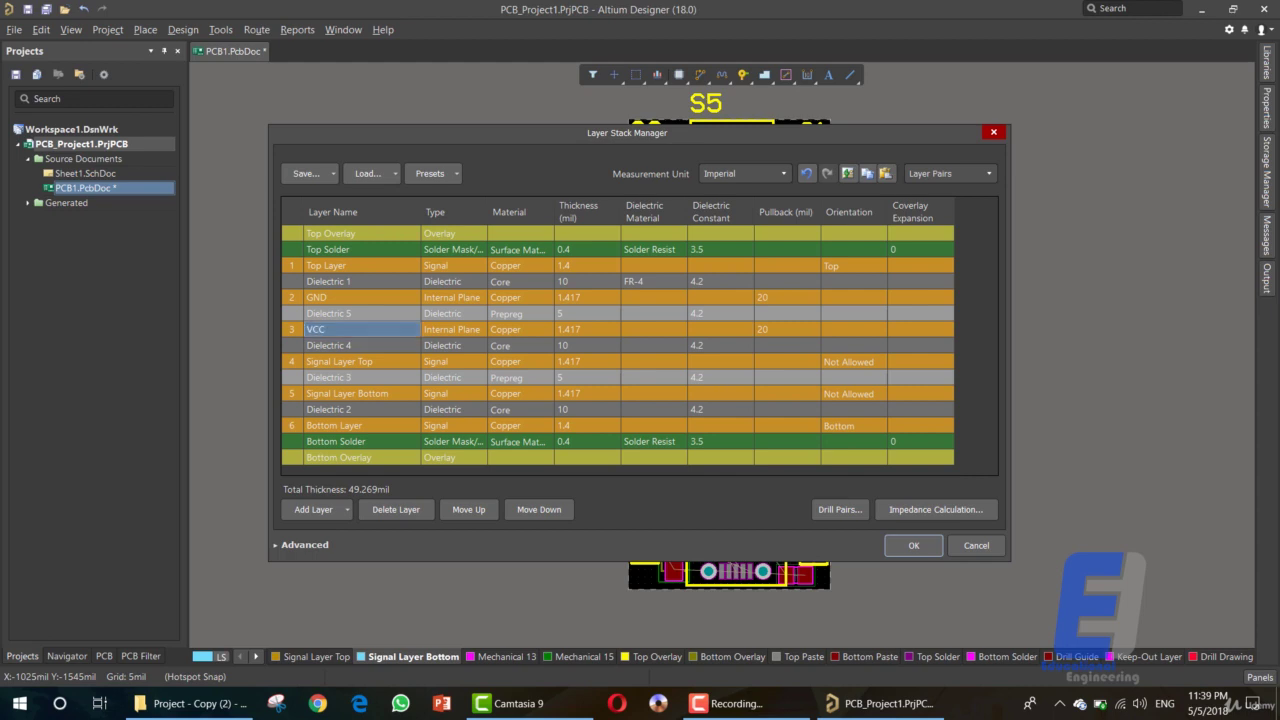
click(538, 511)
click(533, 508)
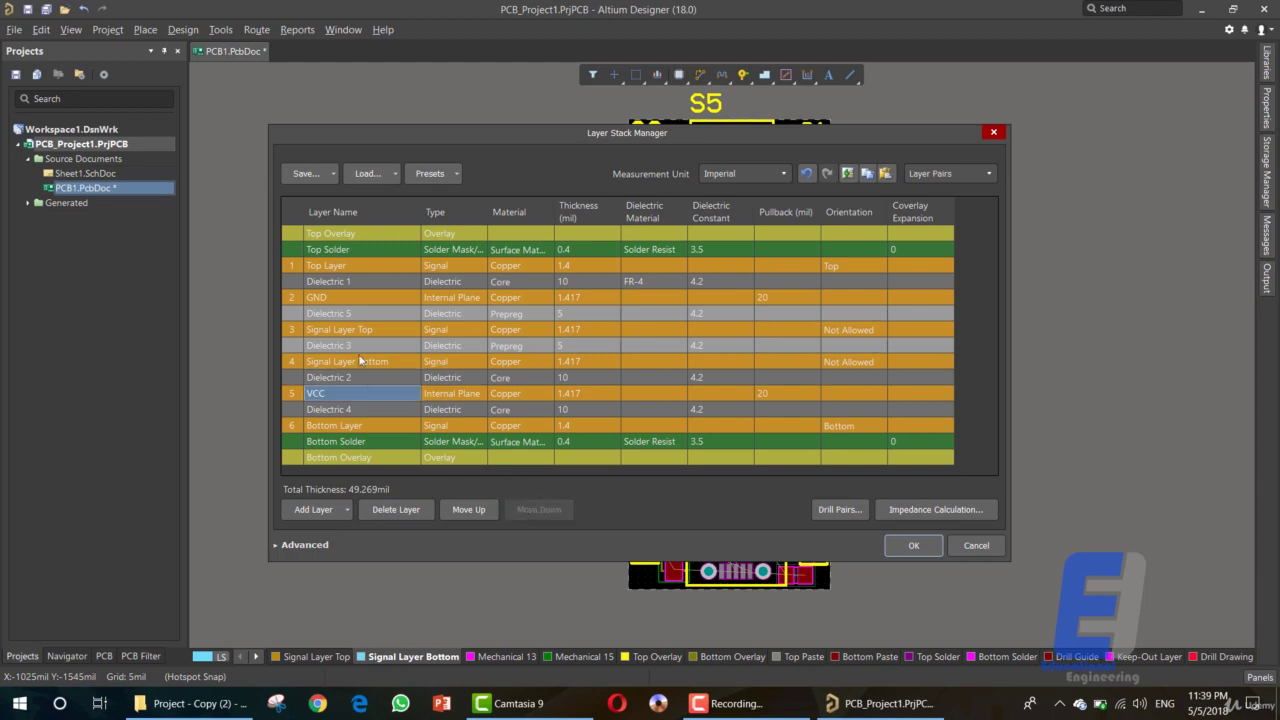
click(338, 297)
click(530, 508)
click(530, 508)
click(530, 508)
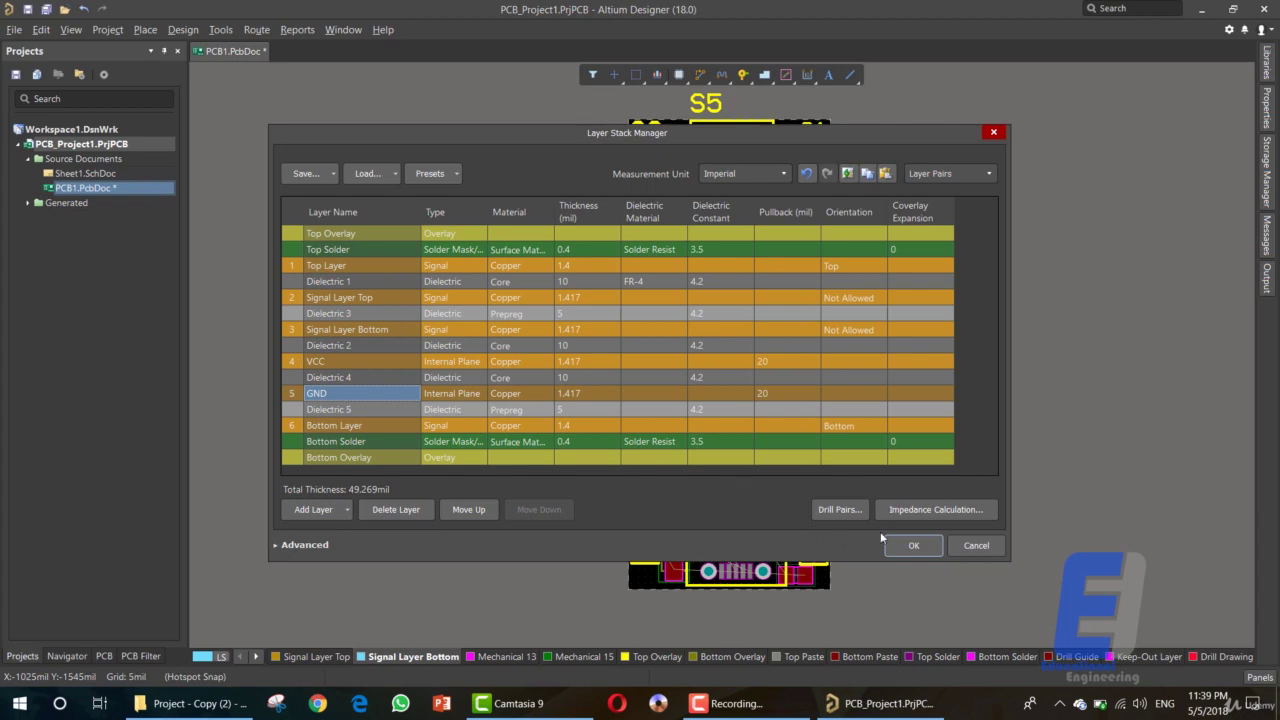
click(910, 545)
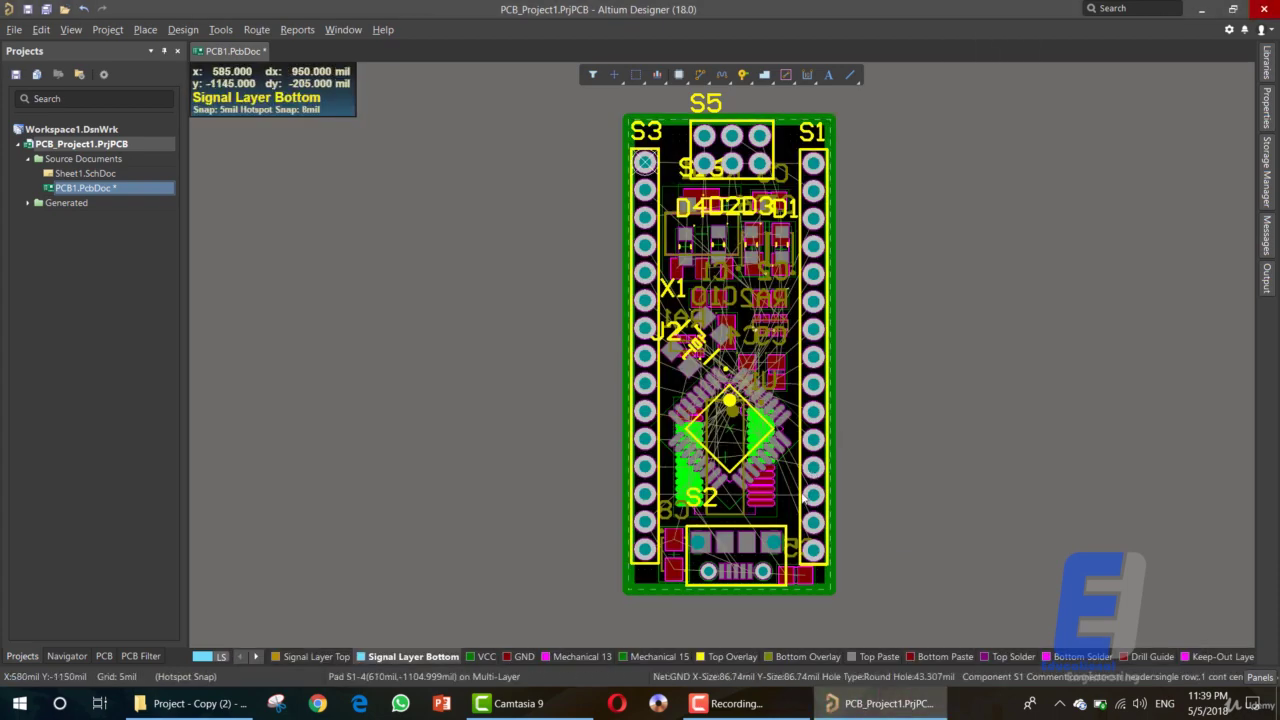
Step: Connect the GND internal plane to the GND net
click(519, 657)
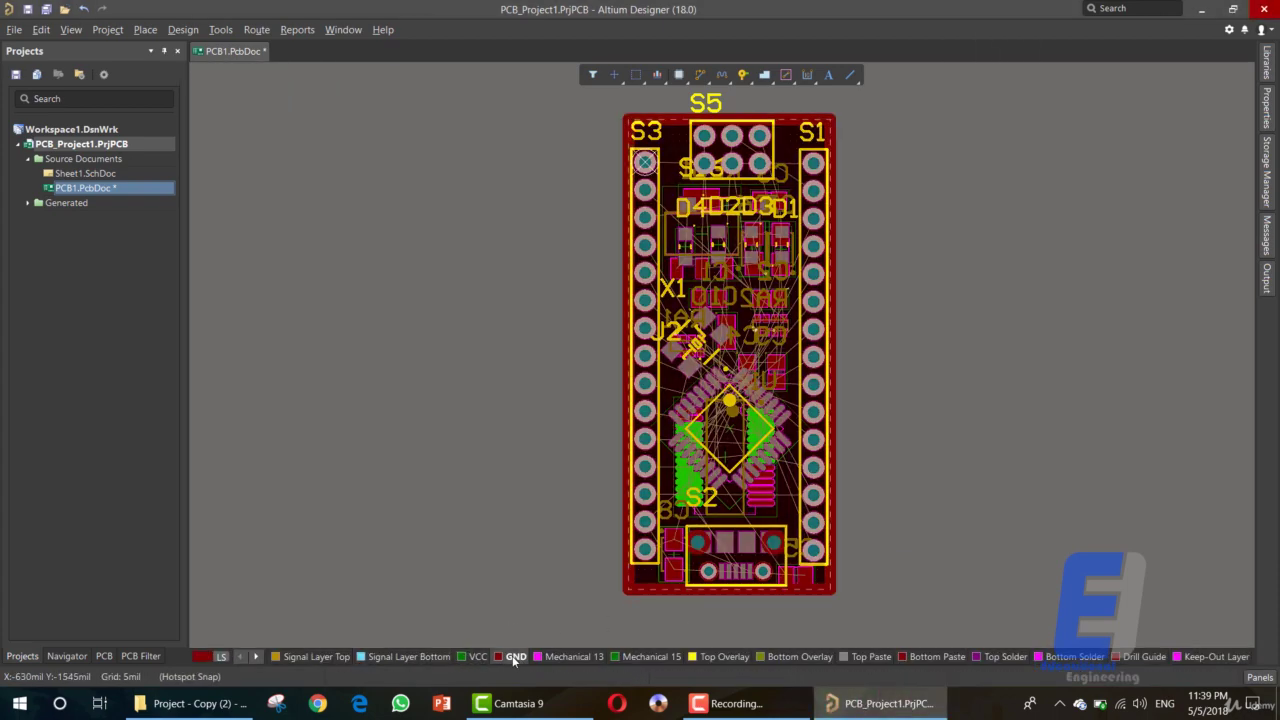
double_click(668, 483)
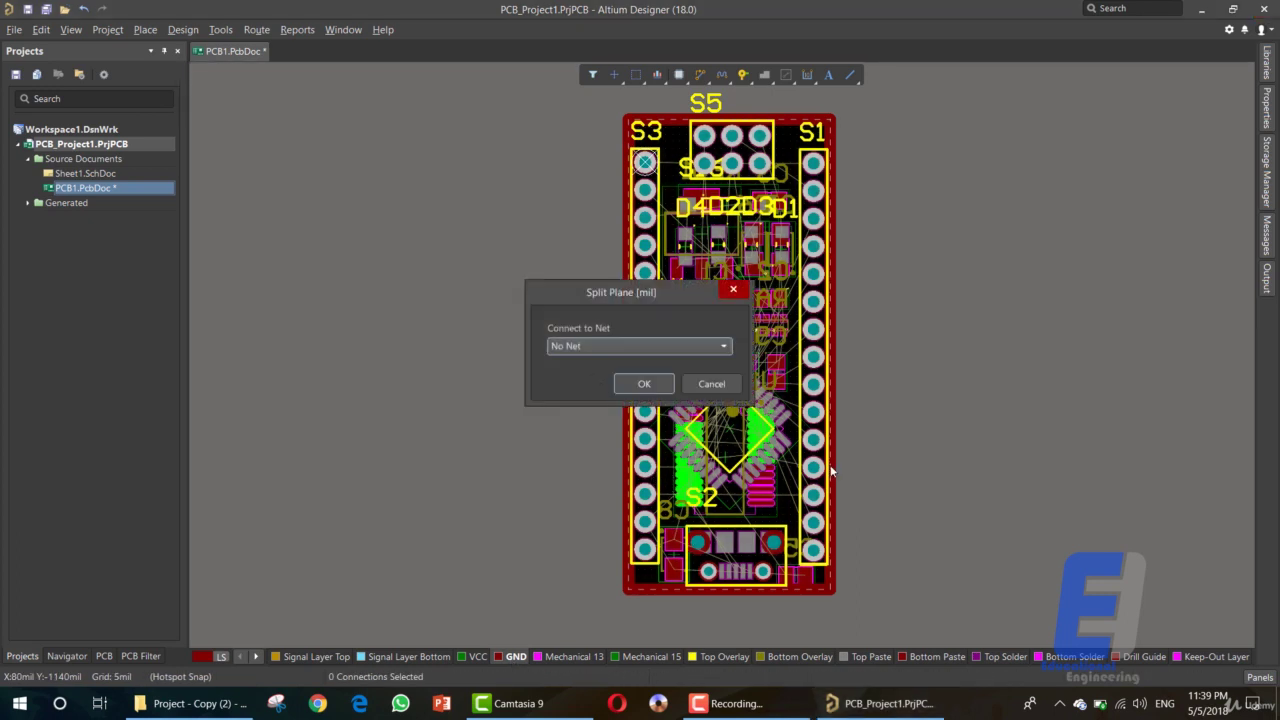
click(598, 346)
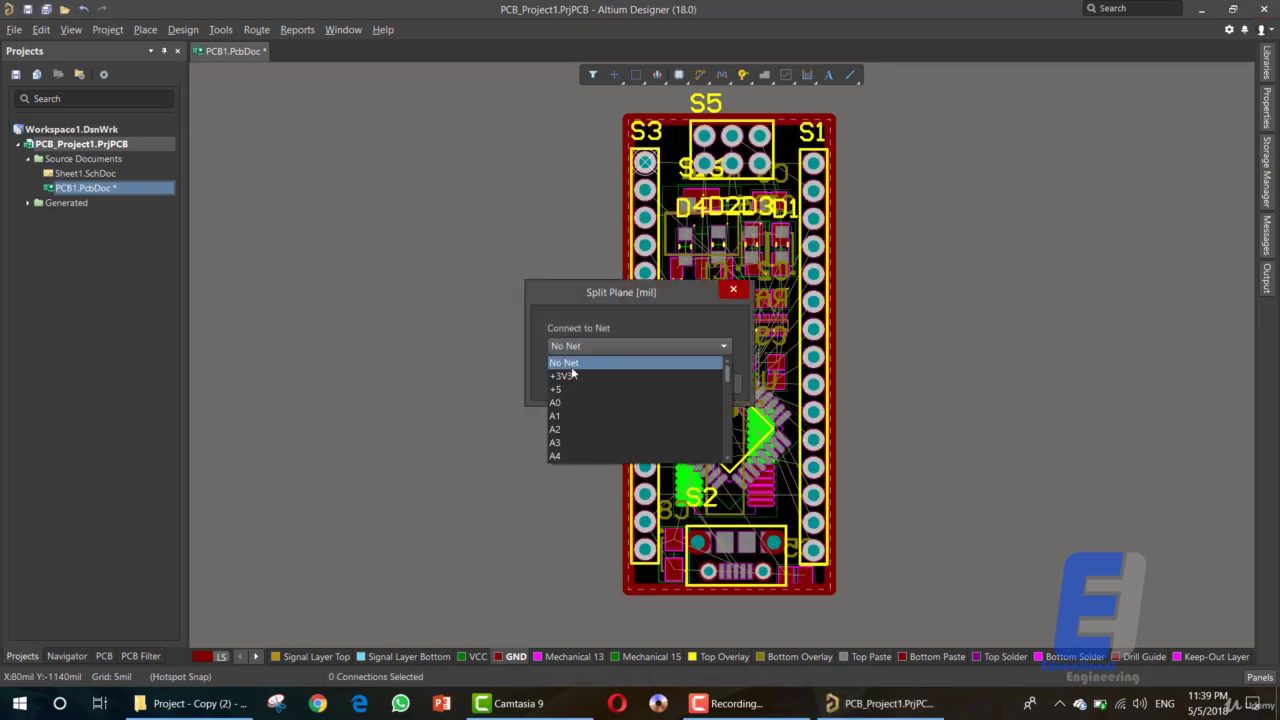
scroll(606, 399, down, 2)
scroll(606, 399, down, 8)
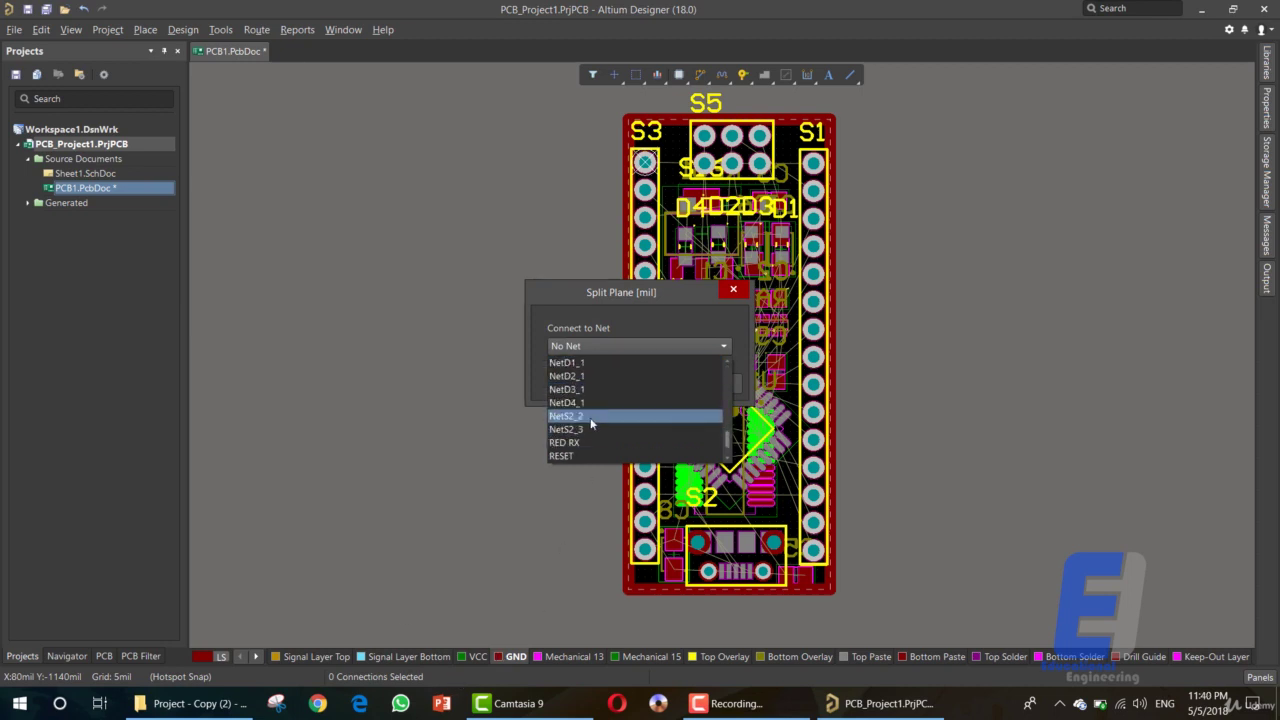
scroll(590, 417, up, 3)
click(585, 376)
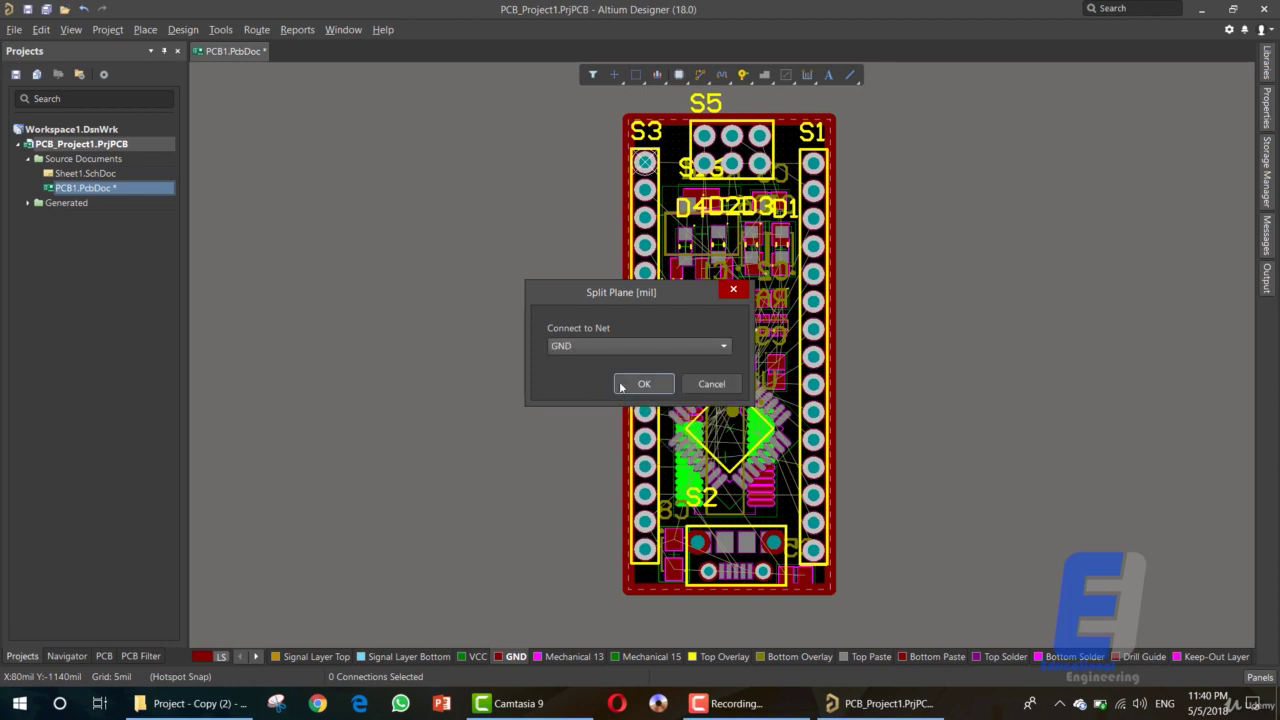
click(662, 383)
Step: Connect the VCC internal plane to the +5 net
click(473, 656)
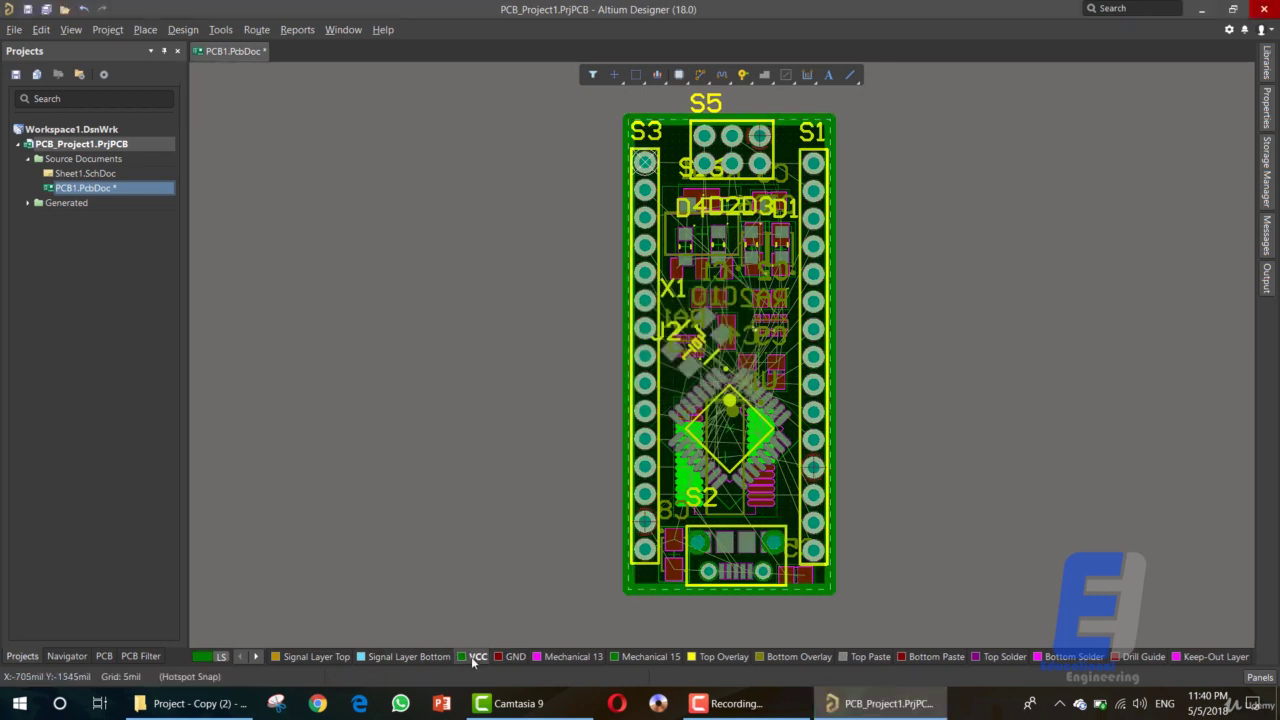
double_click(659, 478)
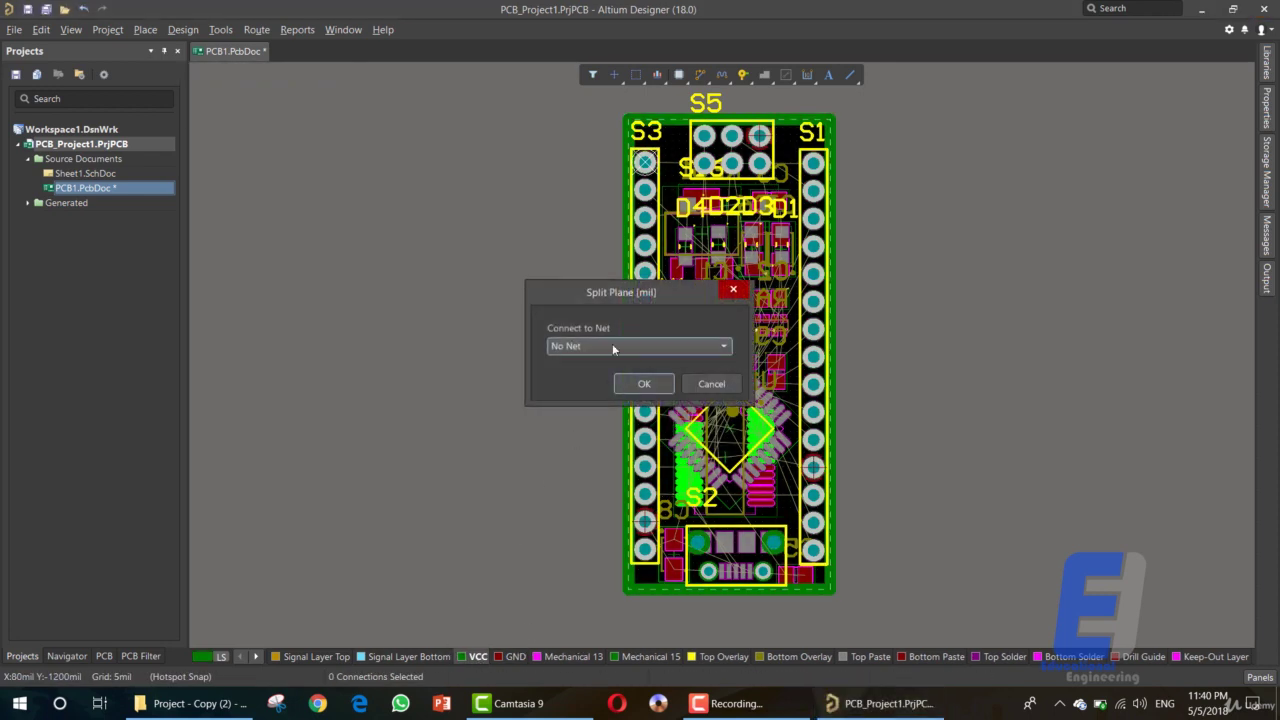
click(612, 343)
click(596, 376)
click(644, 384)
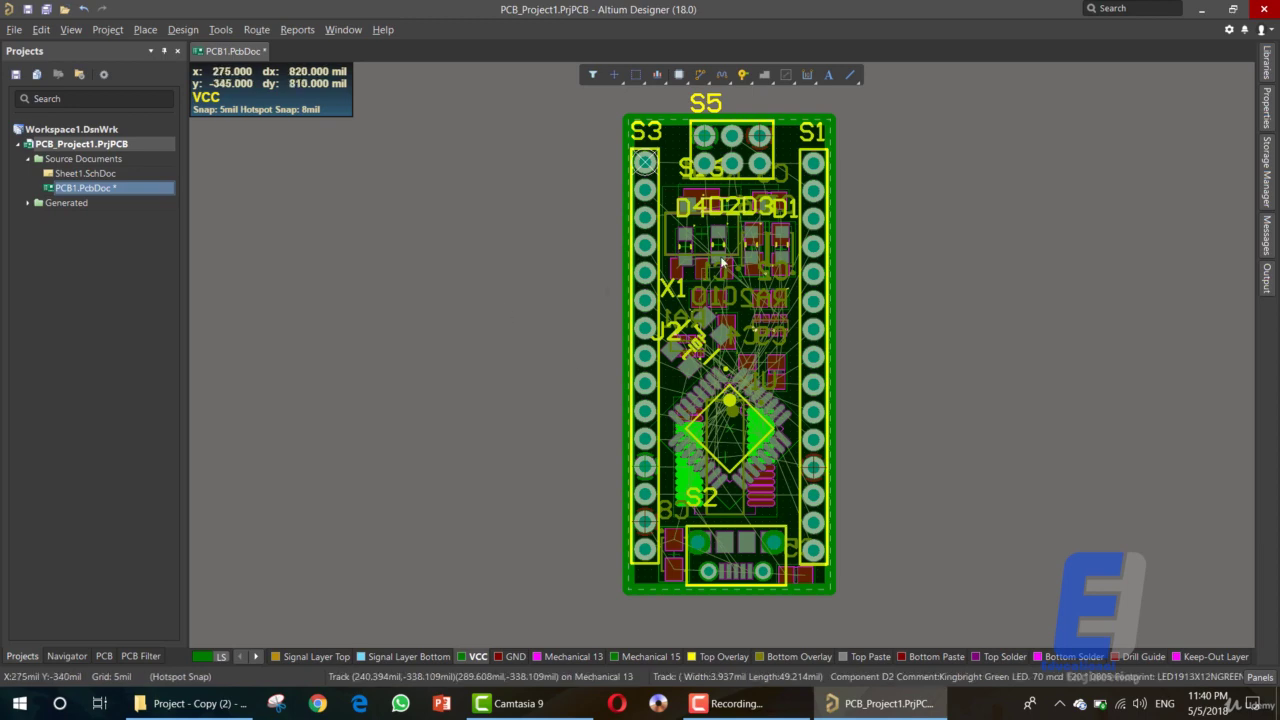
Step: Zoom to S5 and start an interactive route from its GND pad 6
click(560, 656)
ctrl+scroll(746, 175, up, 5)
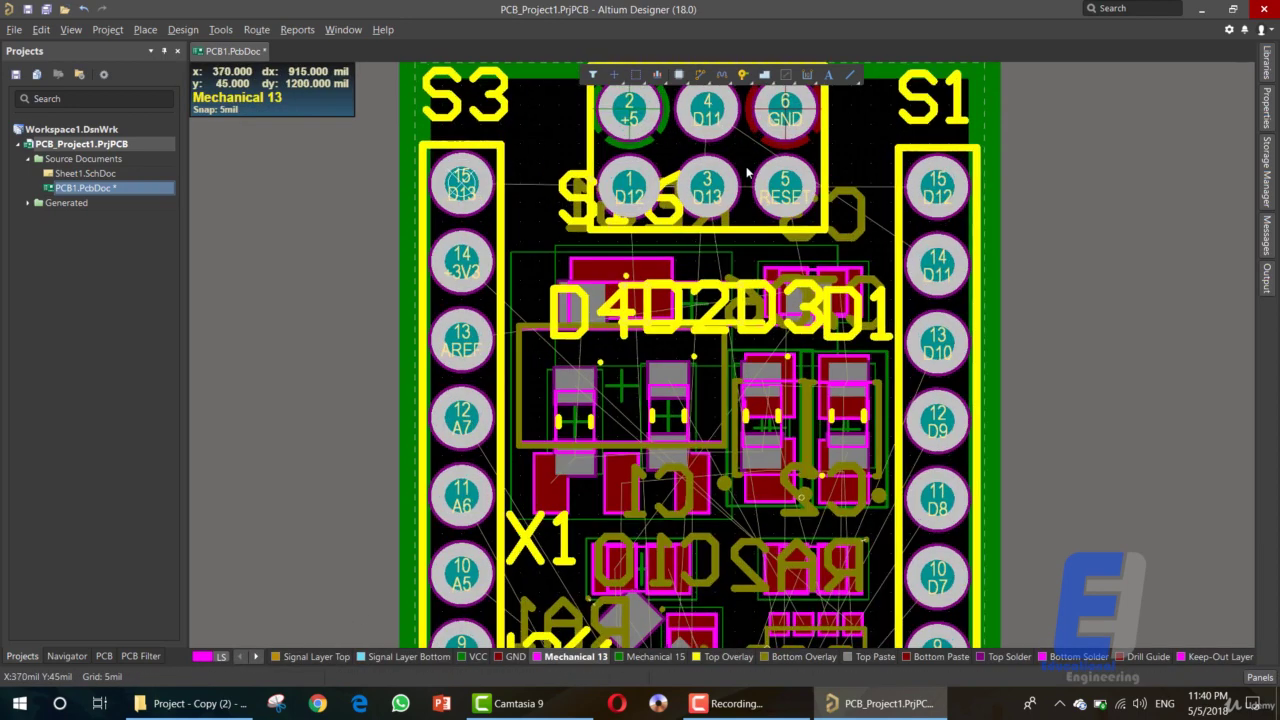
scroll(746, 175, up, 3)
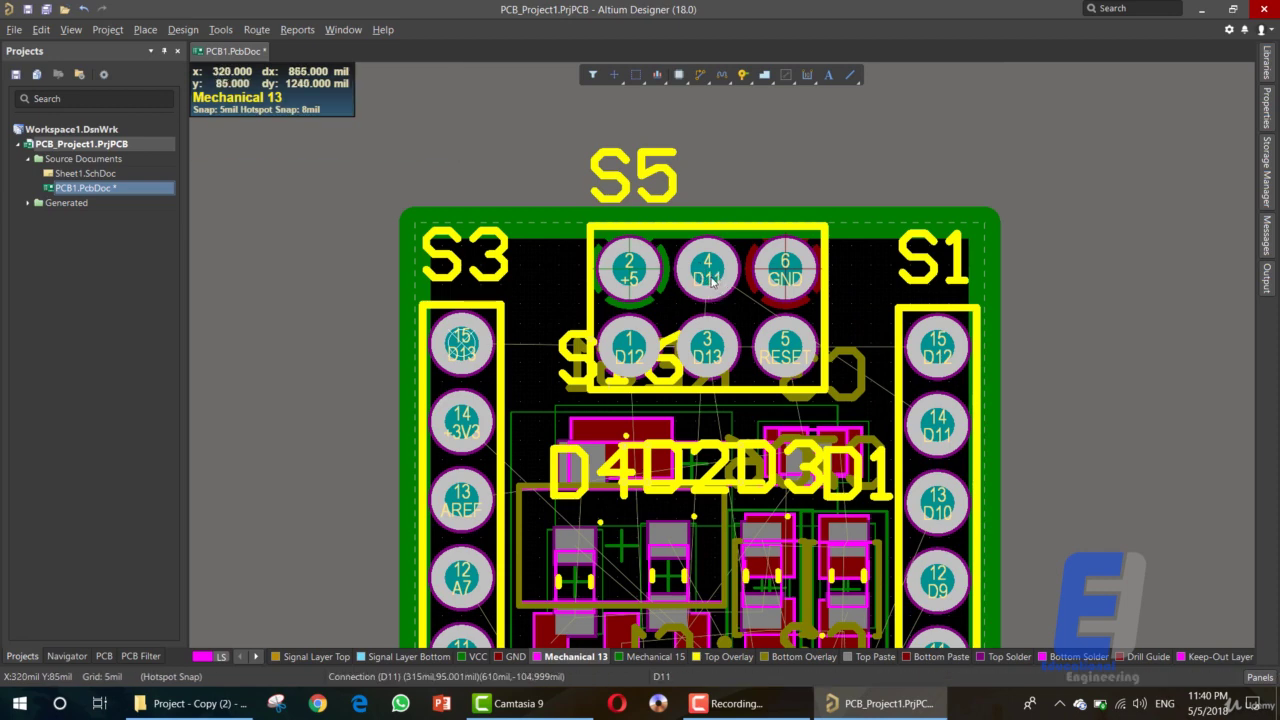
right_click(704, 77)
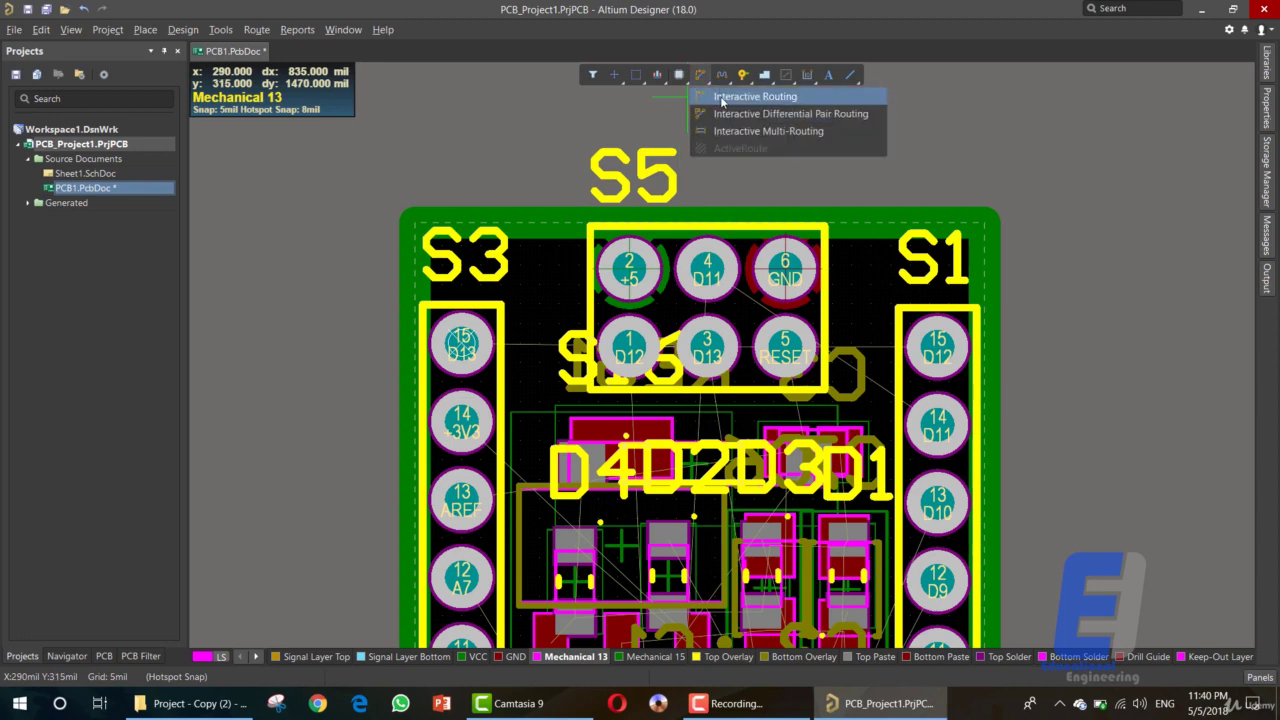
click(755, 96)
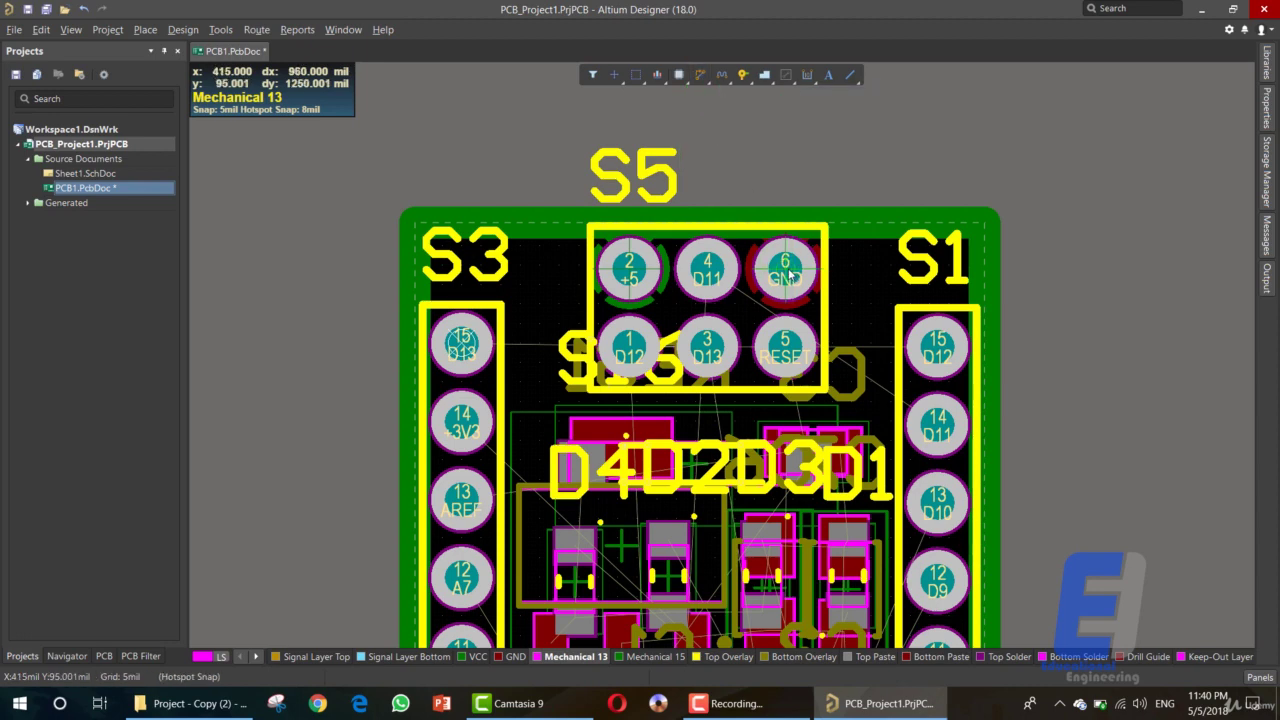
click(785, 268)
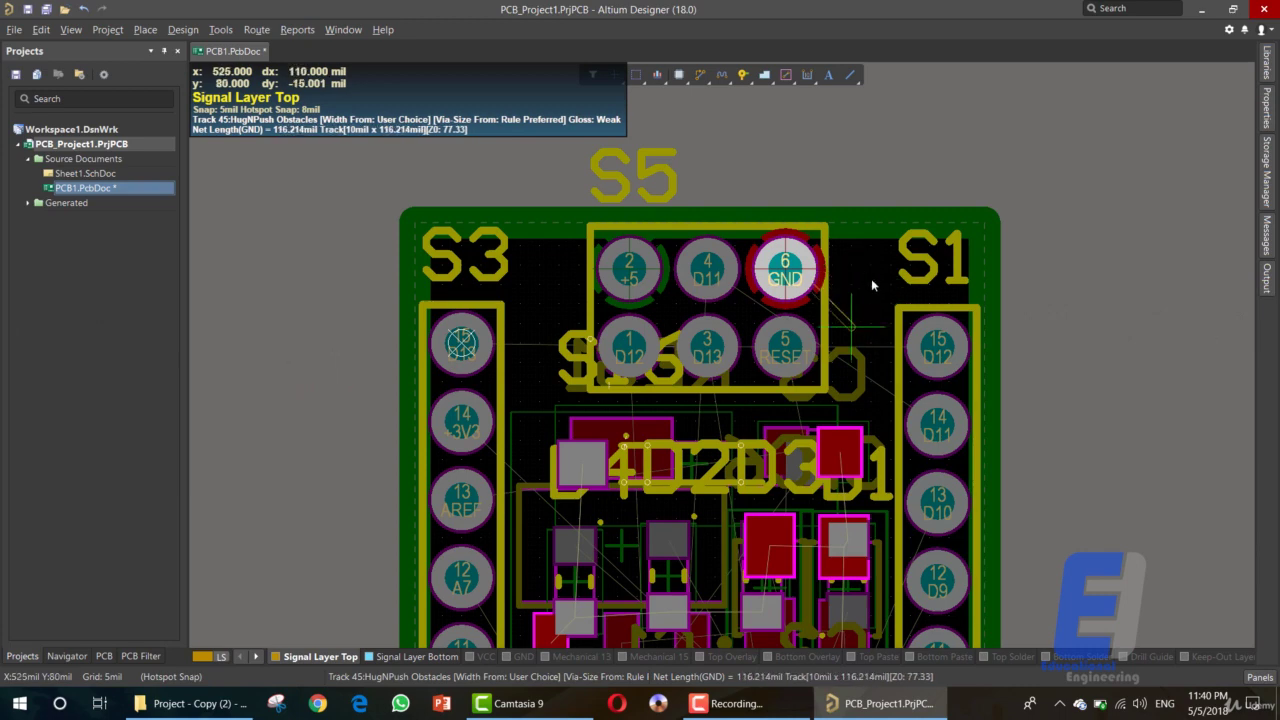
Step: Pause the route with Tab and scroll the Properties panel down to the routing rules
key(Tab)
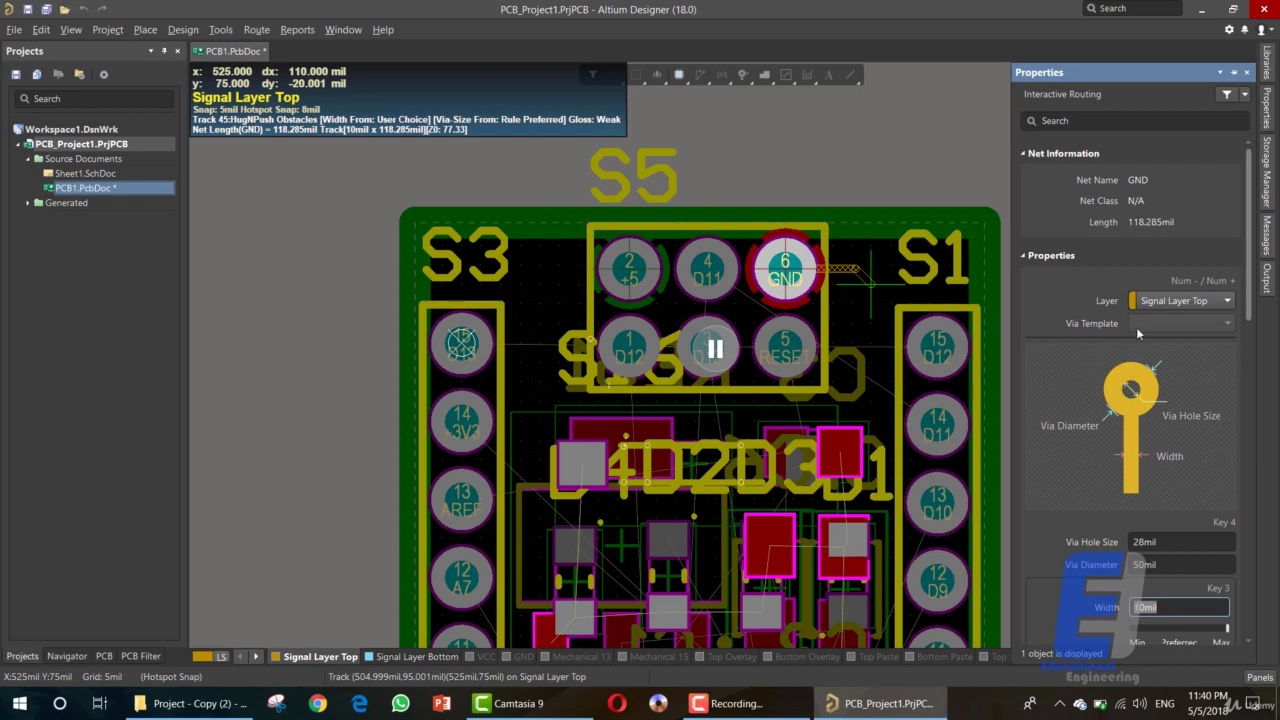
drag(1249, 290, 1247, 345)
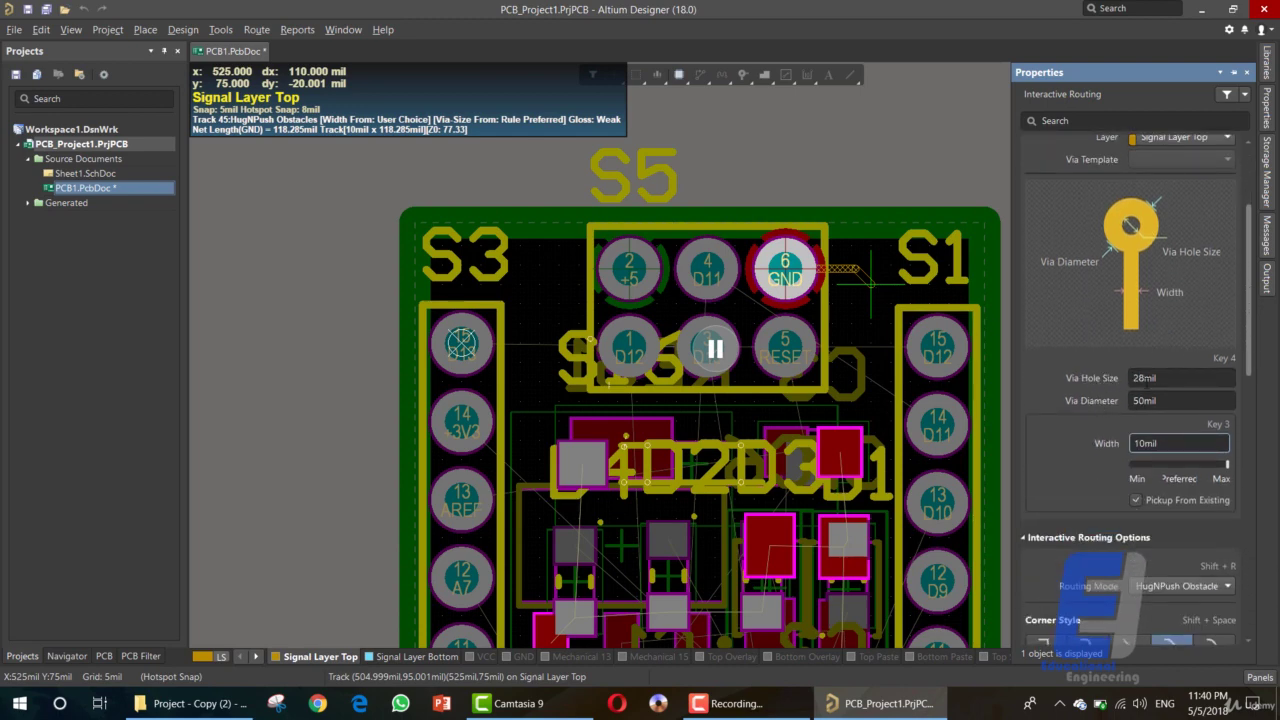
drag(1251, 356, 1247, 592)
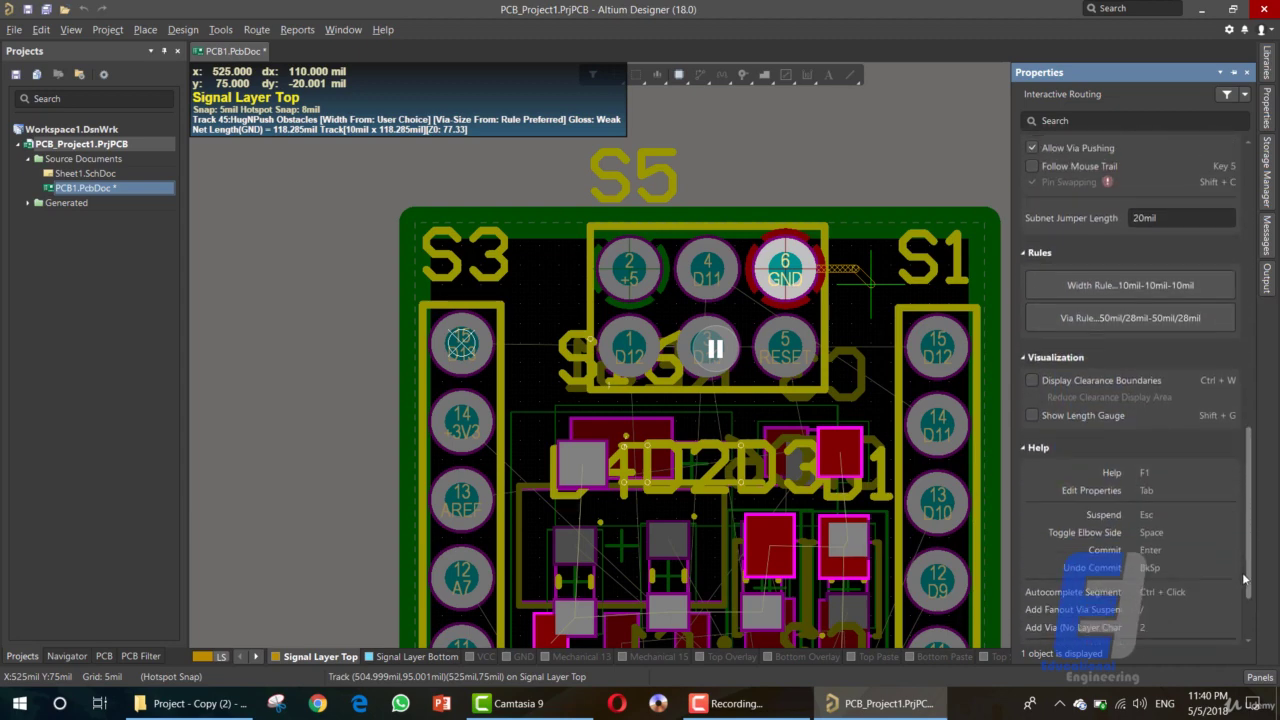
Step: Set the width rule's minimum width to 7mil on all four layers
click(1110, 288)
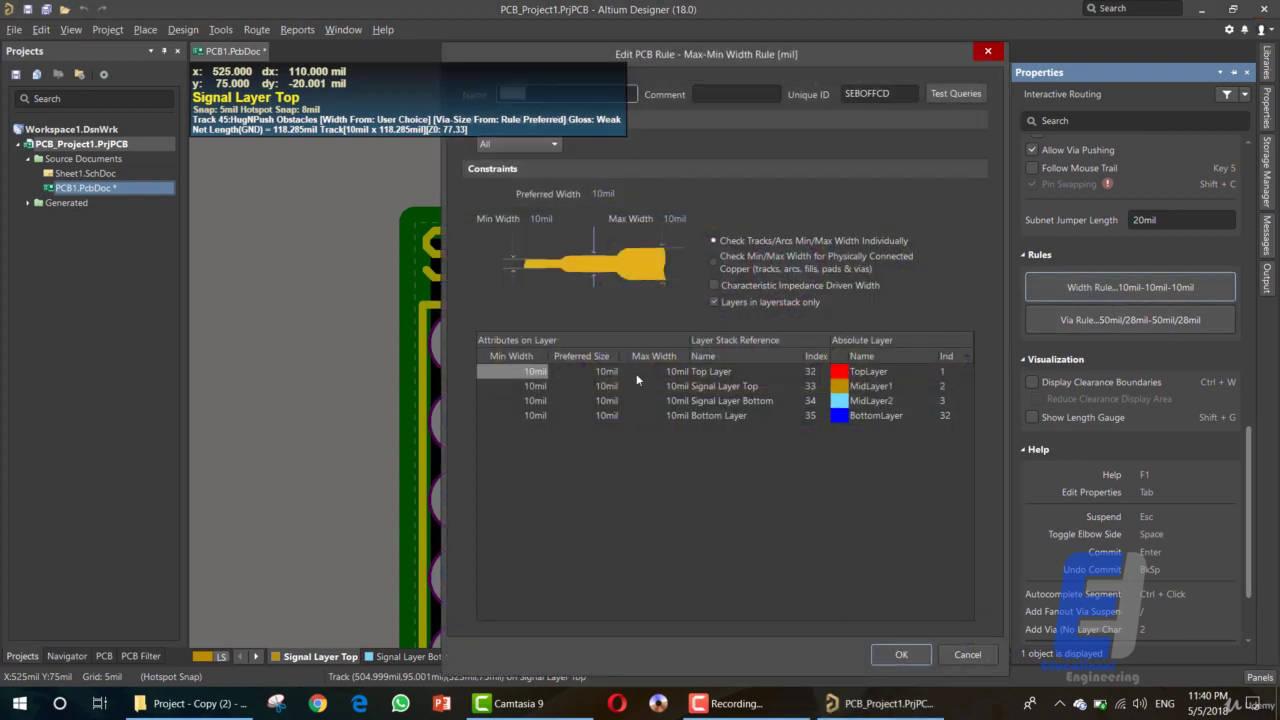
click(512, 371)
drag(484, 371, 466, 375)
text(7)
click(513, 386)
text(7)
drag(489, 387, 476, 415)
click(504, 401)
text(7)
click(500, 415)
text(7)
Step: Set the preferred width to 7mil on every layer, confirm, and open the via-style rule
click(575, 372)
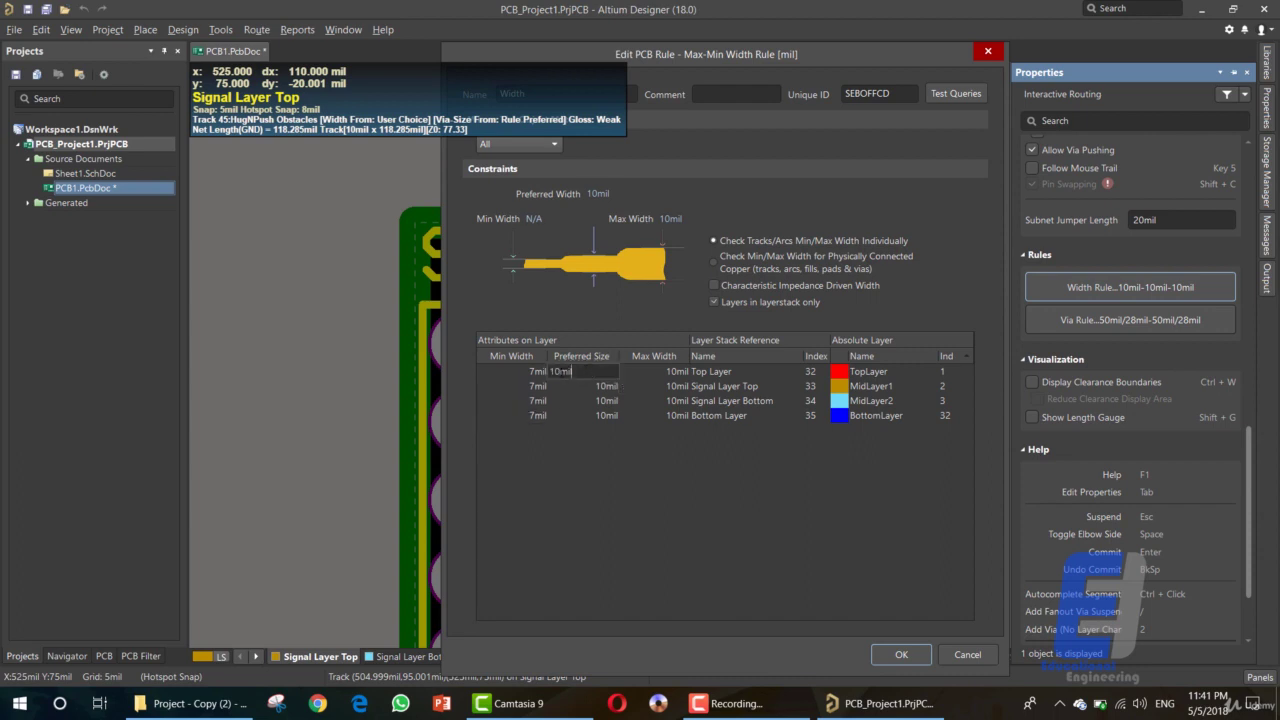
drag(574, 371, 549, 415)
text(7)
click(571, 386)
text(7)
click(576, 401)
text(7)
click(569, 415)
text(7)
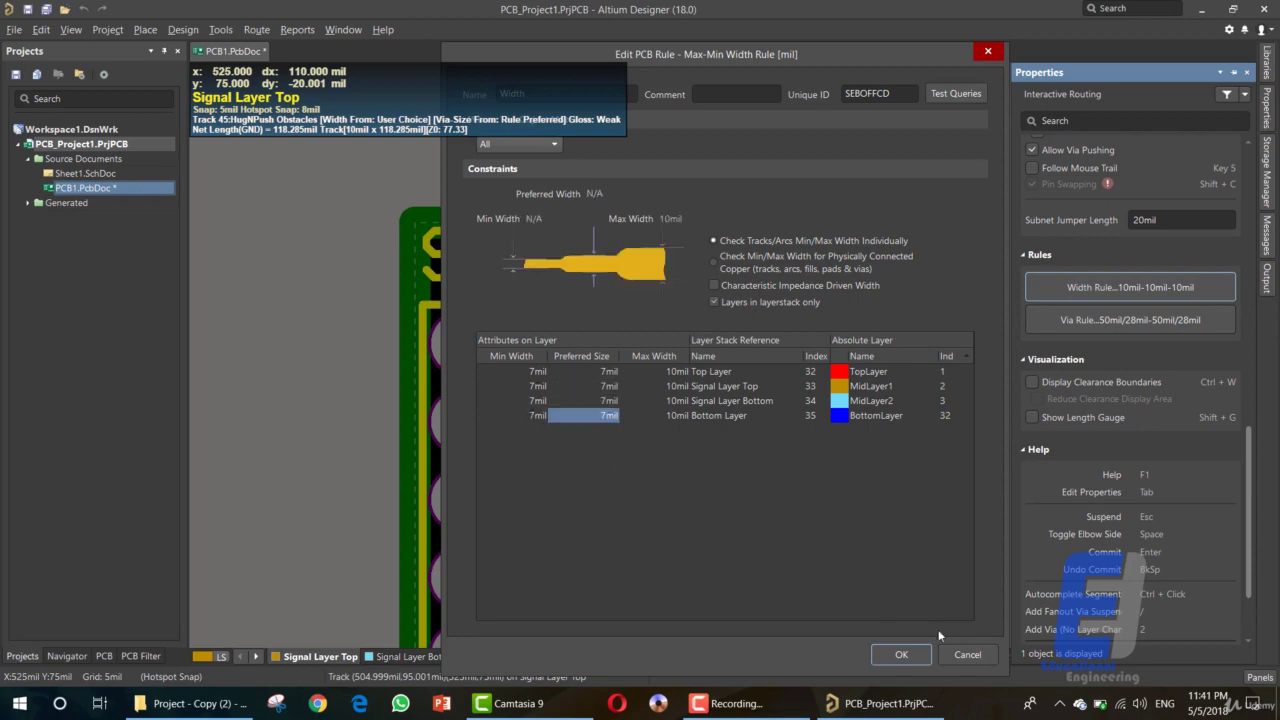
click(918, 658)
click(1100, 325)
Step: Set the via hole size minimum, maximum and preferred to 10mil
drag(718, 63, 693, 103)
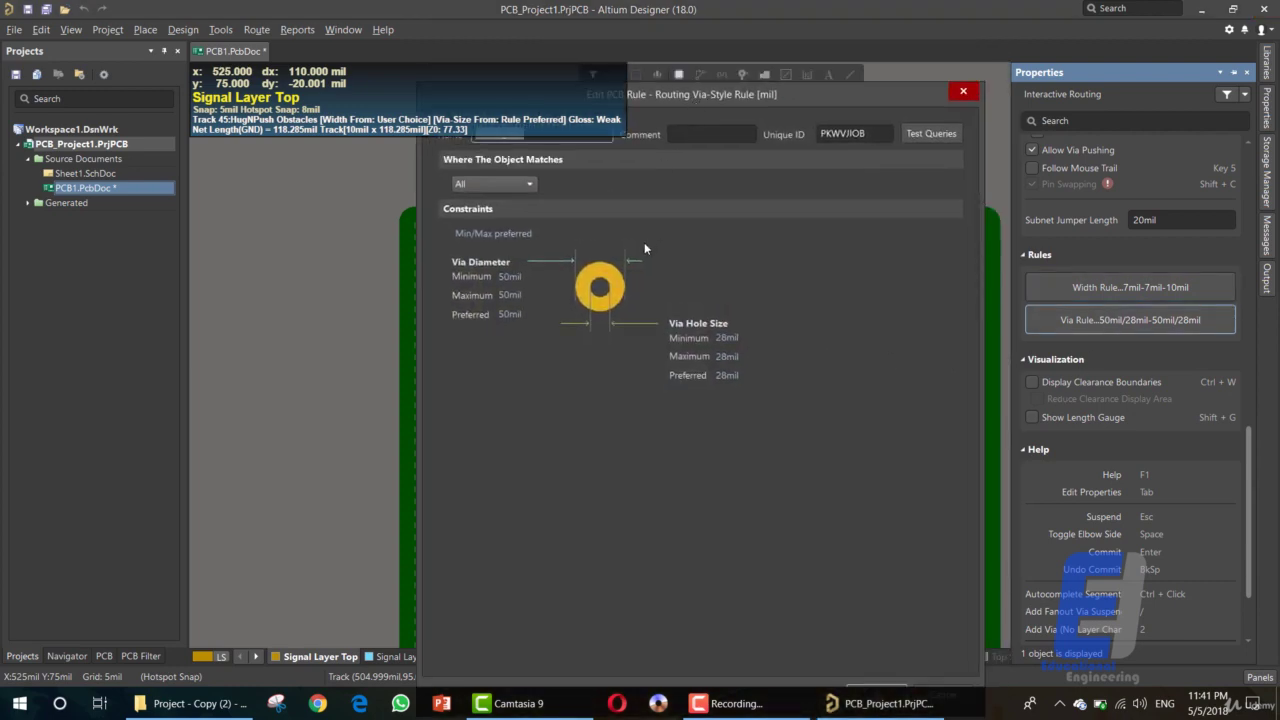
mouse_move(702, 96)
mouse_down()
mouse_move(744, 105)
mouse_move(699, 109)
mouse_up()
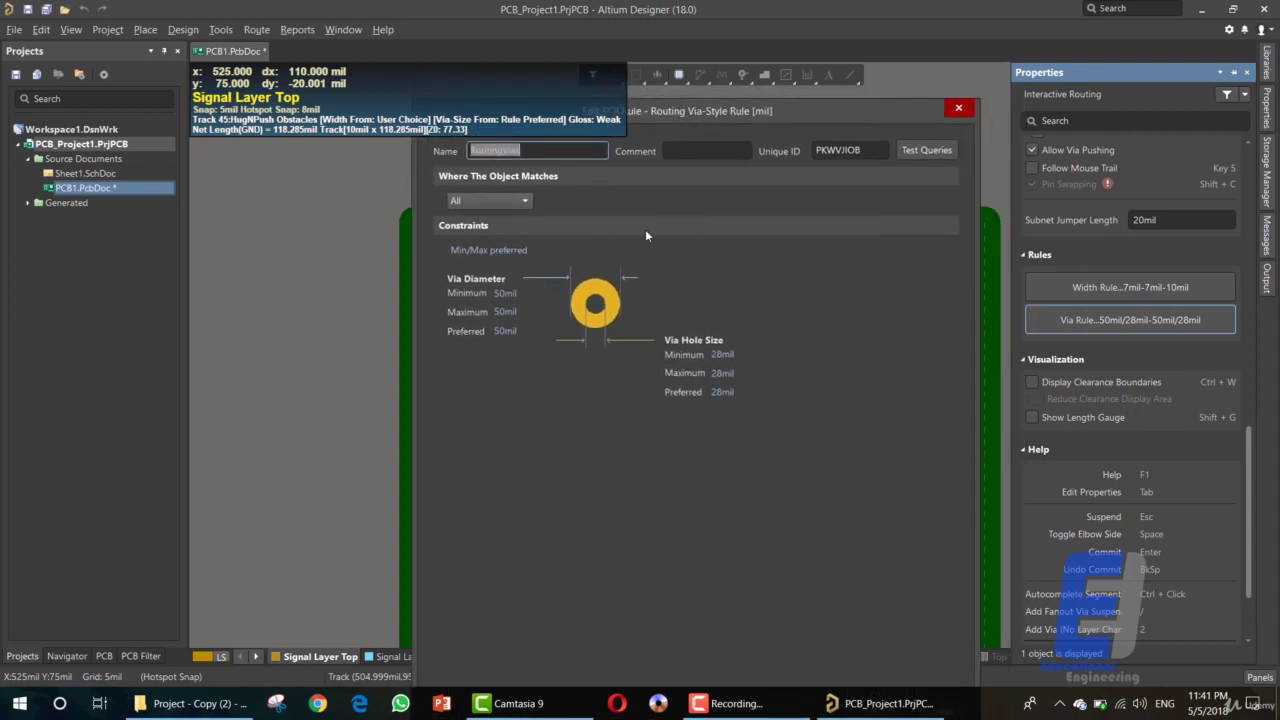
double_click(717, 354)
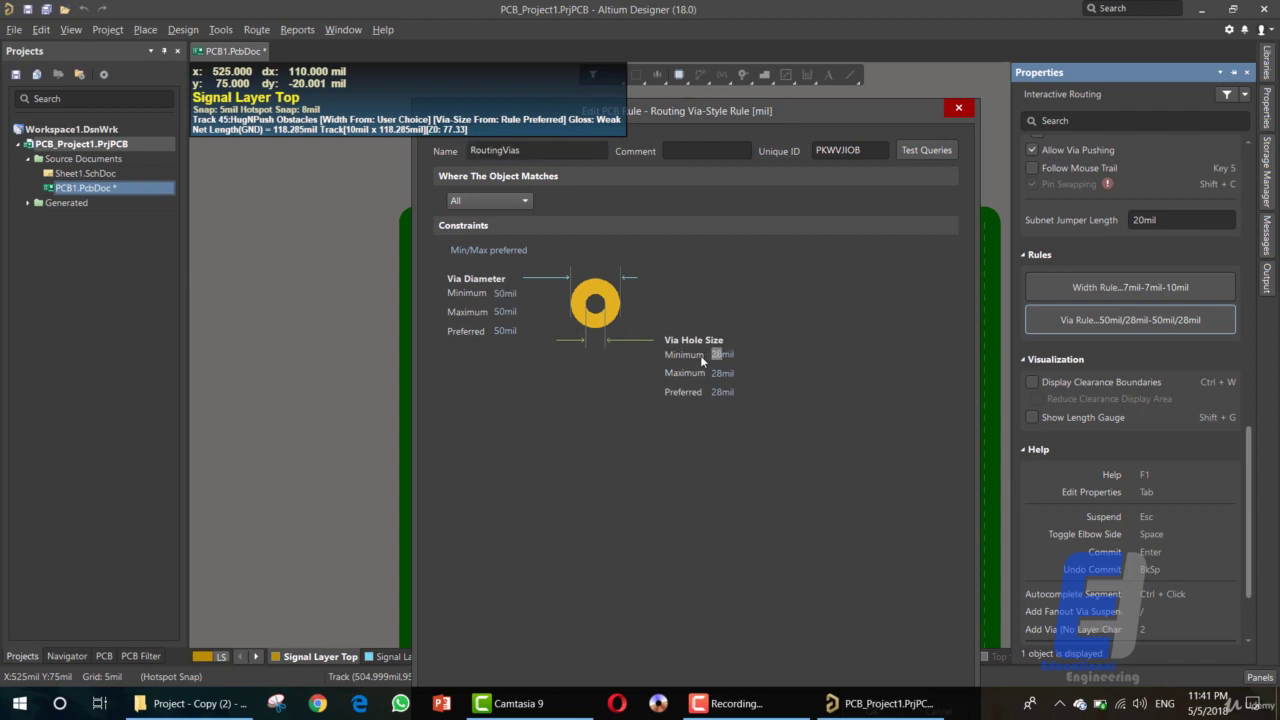
text(10)
double_click(717, 372)
text(10)
double_click(717, 392)
text(10)
Step: Set the via diameter to 20mil minimum, 25mil maximum and preferred, and confirm
double_click(500, 293)
text(25)
double_click(500, 311)
text(25)
double_click(503, 330)
text(25)
double_click(502, 292)
text(20)
drag(668, 116, 677, 72)
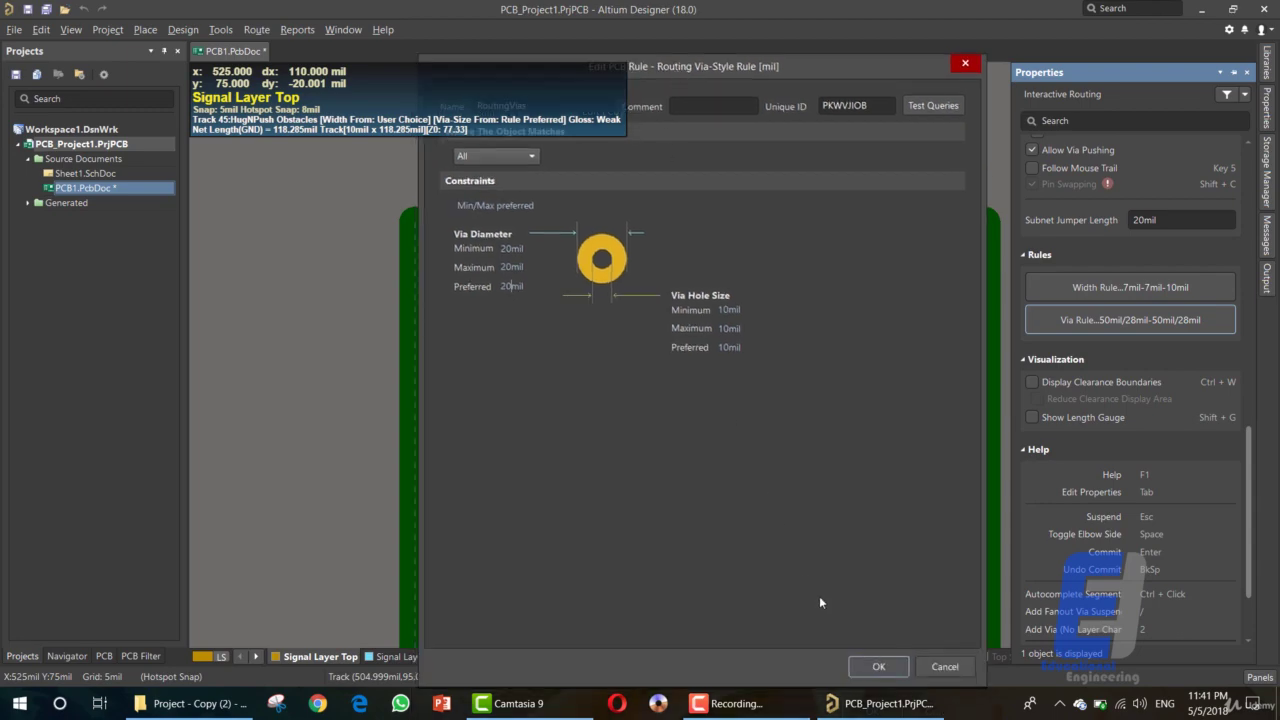
click(887, 668)
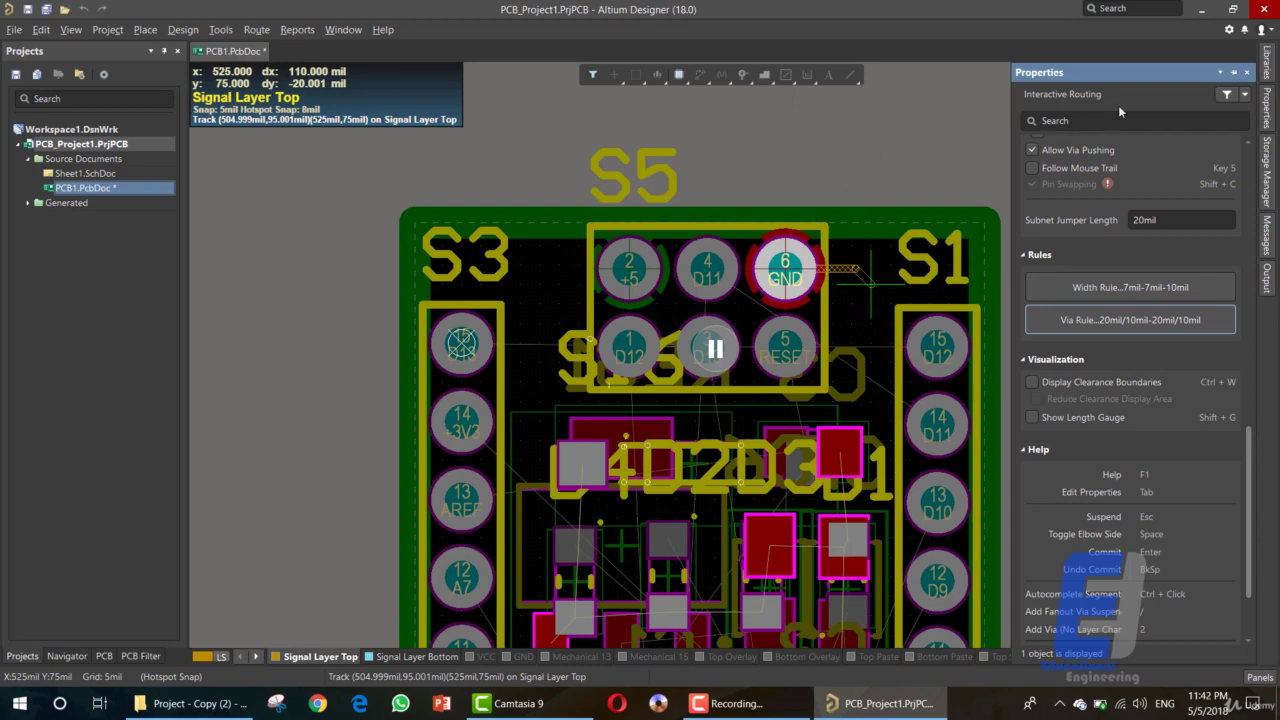
Step: Close the routing properties, toggle bottom and top layers, and browse the Libraries and Messages panels
click(1247, 73)
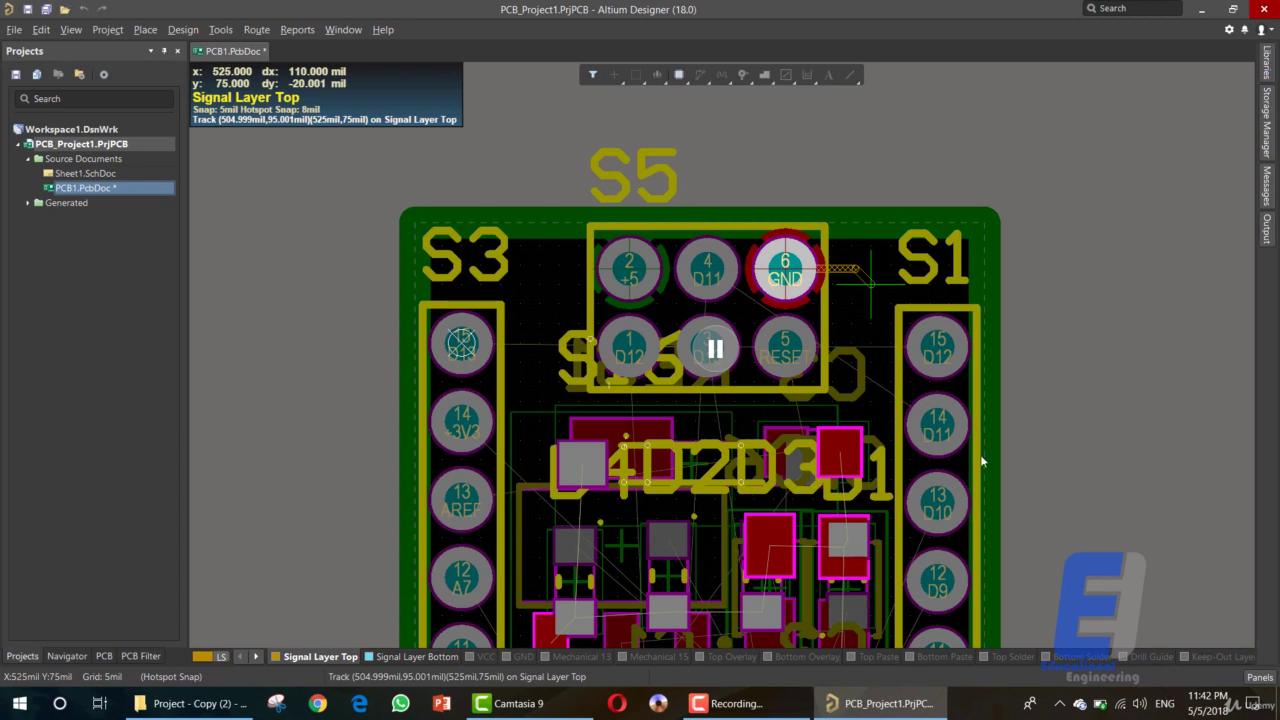
click(380, 660)
click(316, 656)
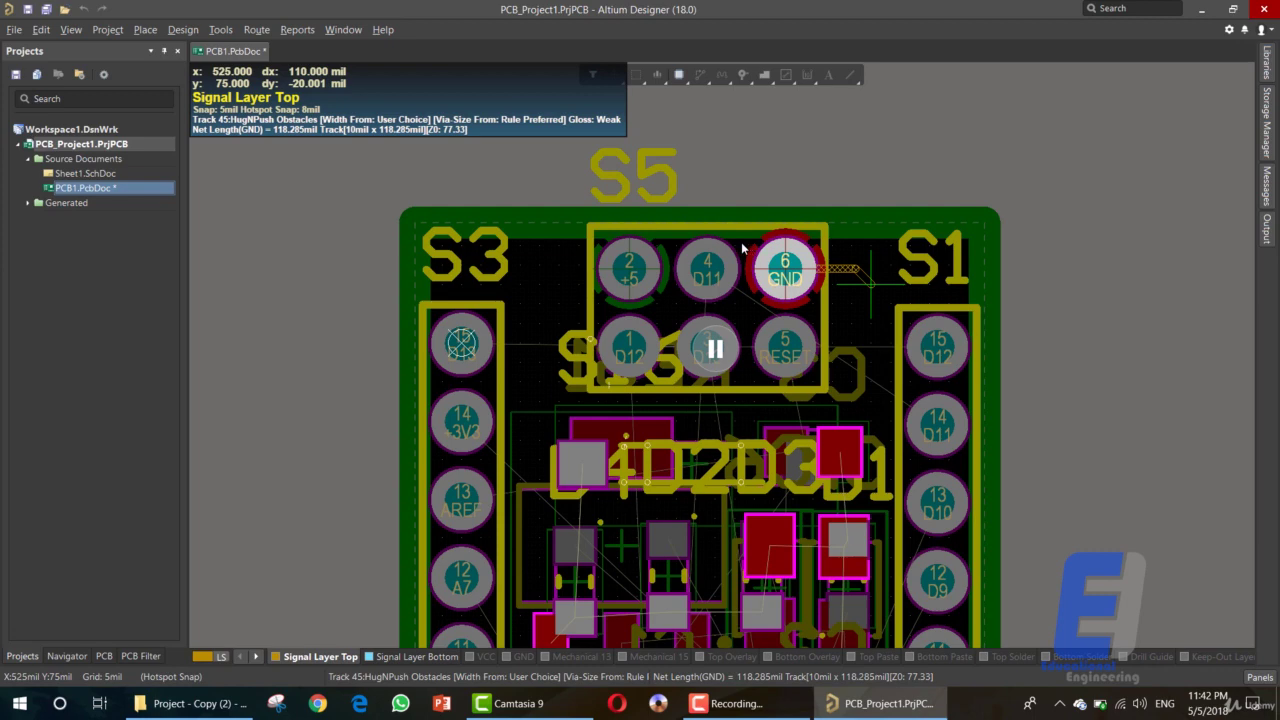
click(1267, 68)
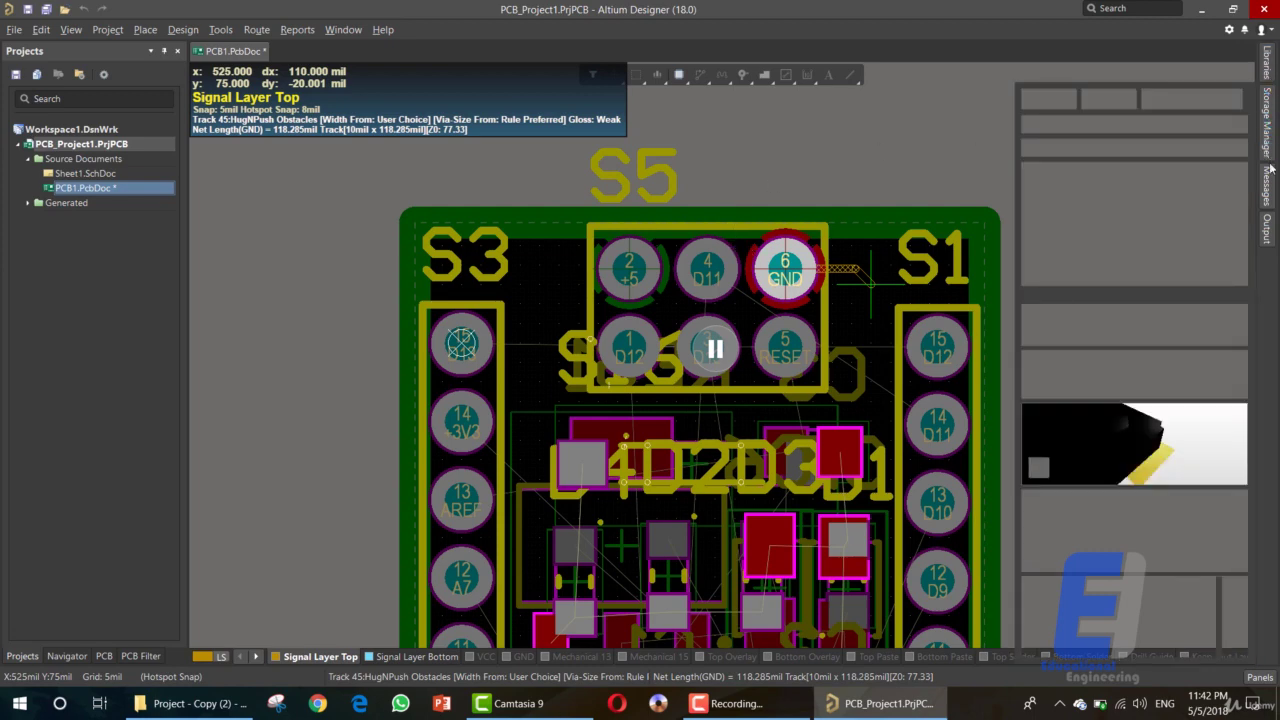
click(1267, 198)
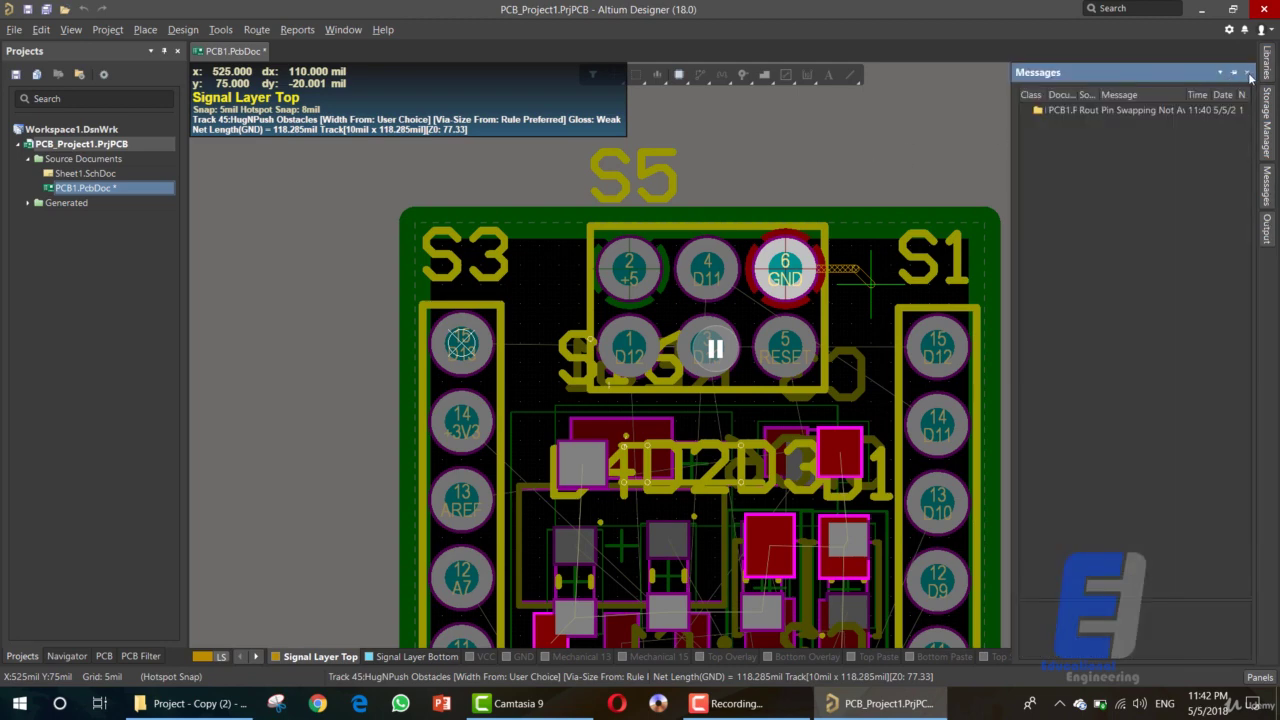
click(1246, 73)
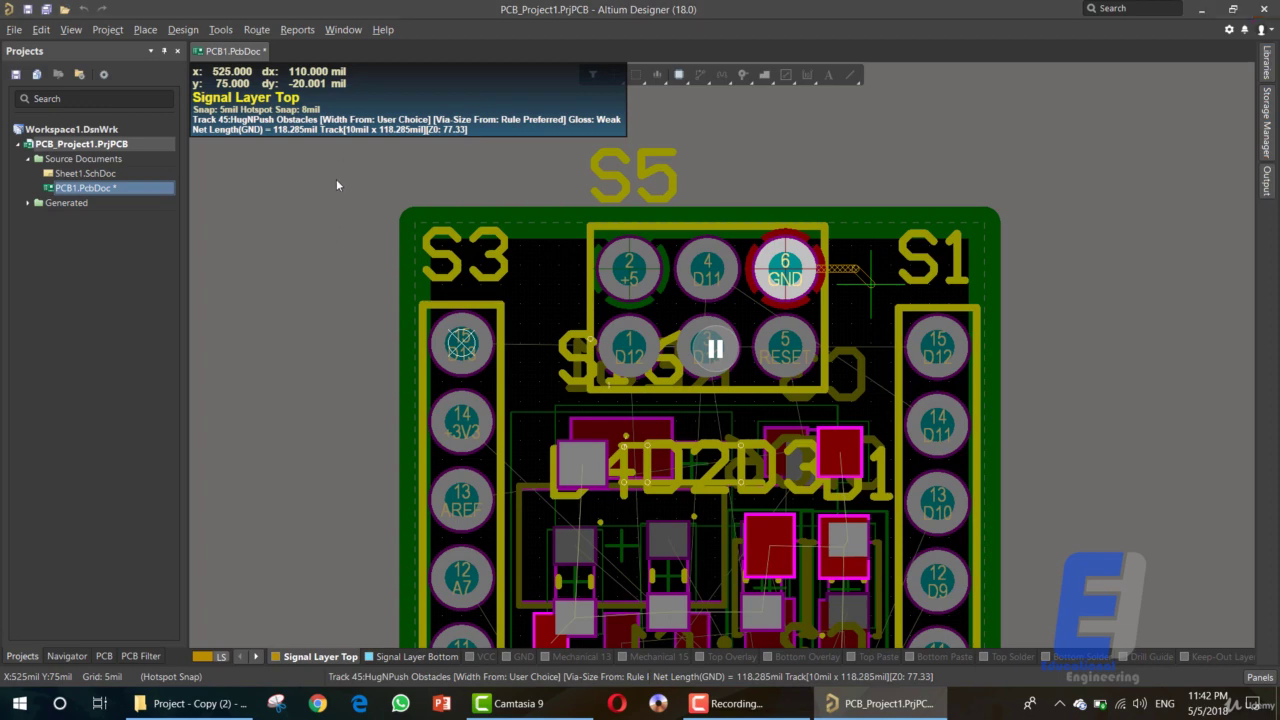
Step: Save a recovery copy of PCB1.PcbDoc and exit interactive routing
key(ctrl+s)
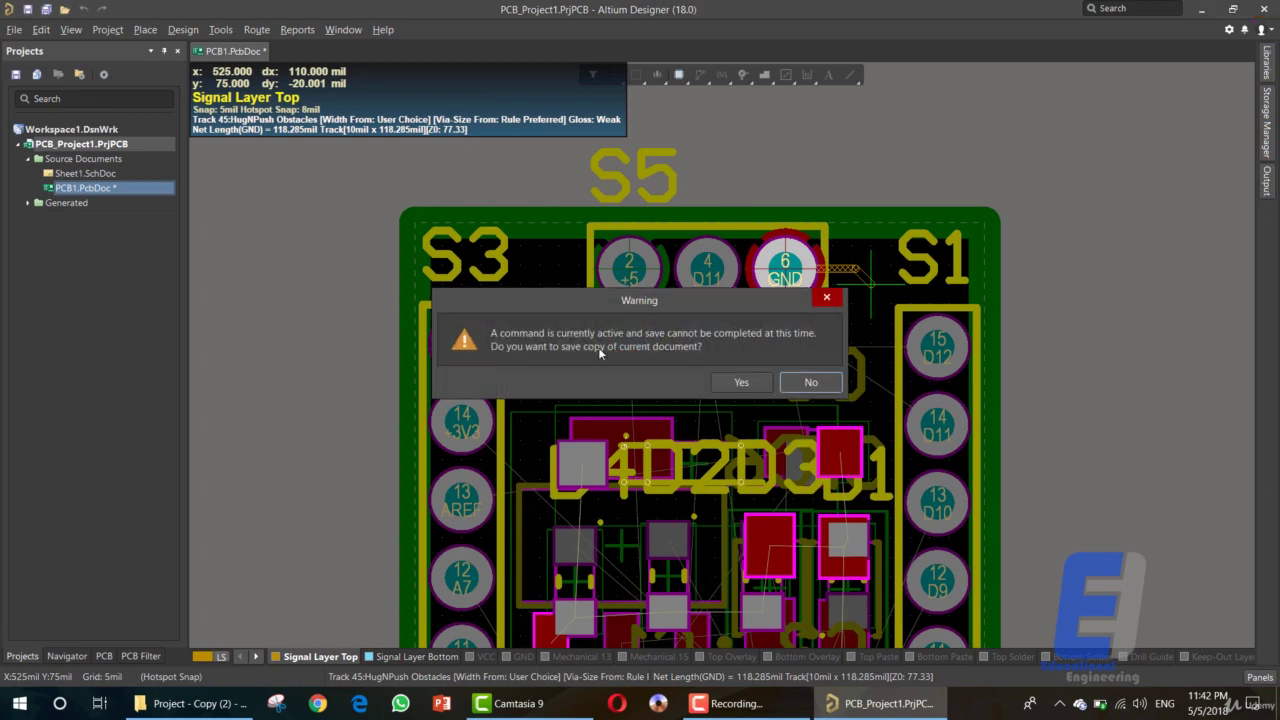
click(745, 384)
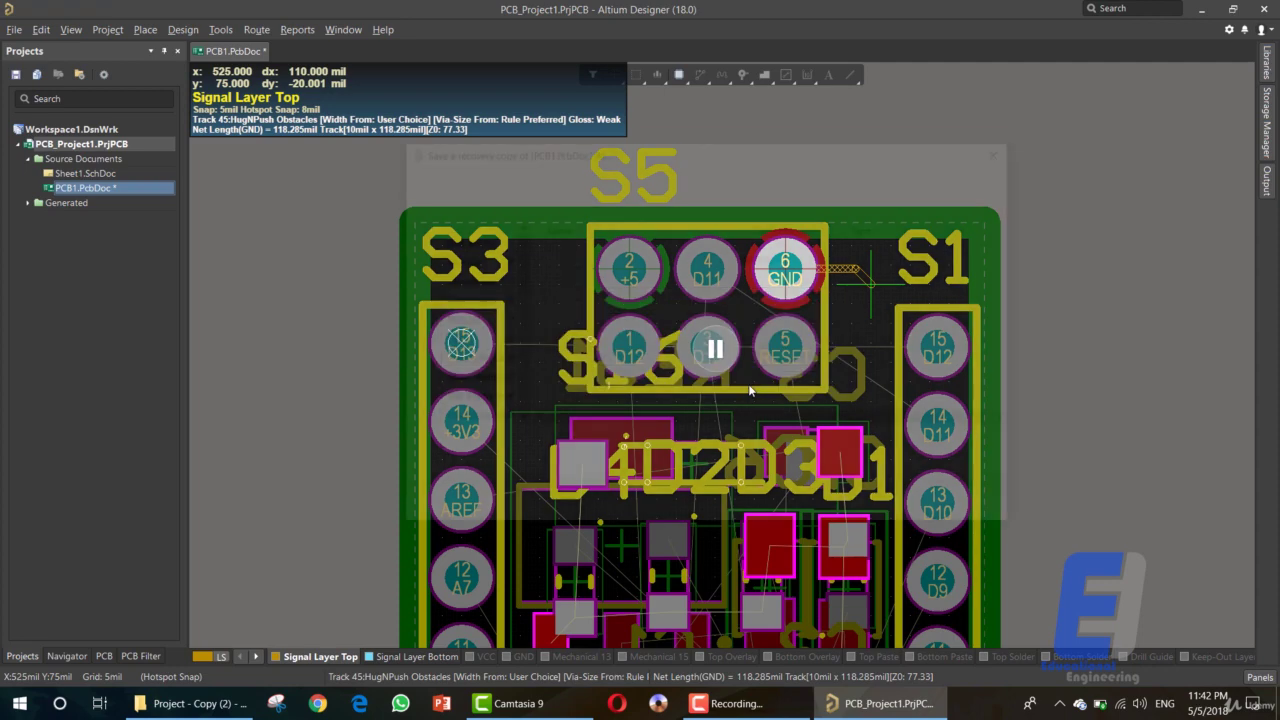
click(887, 508)
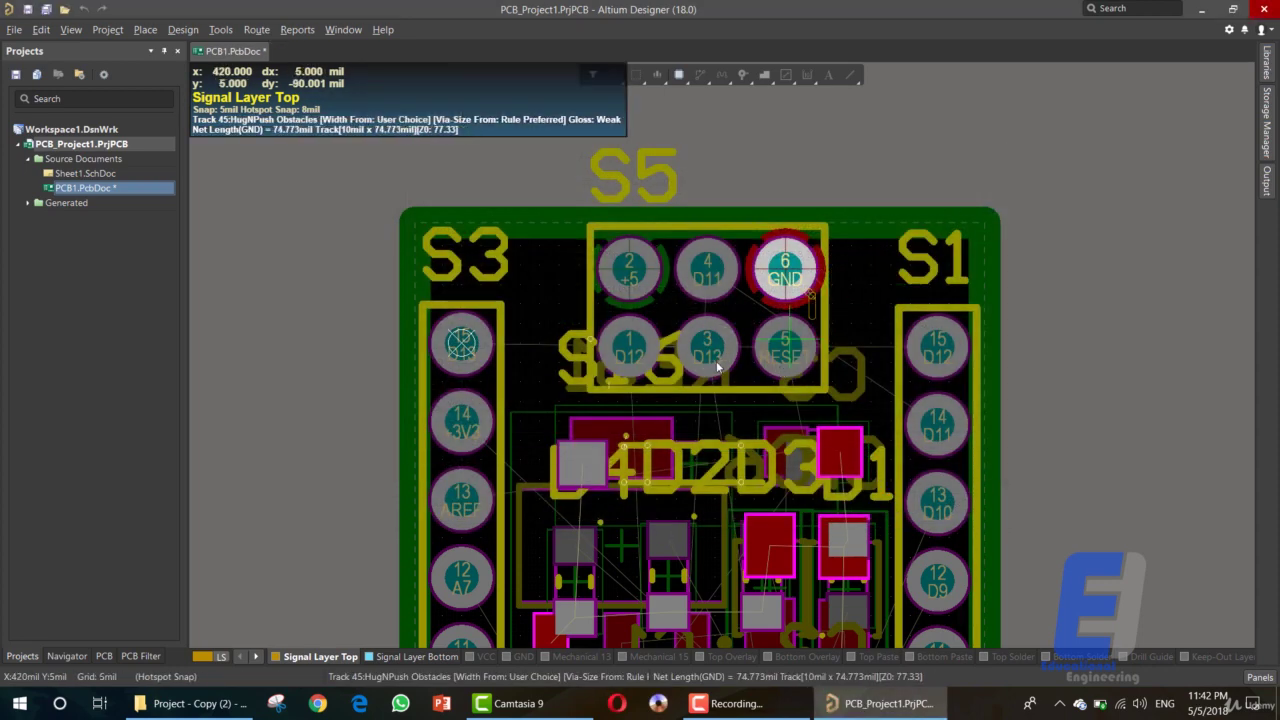
right_click(869, 284)
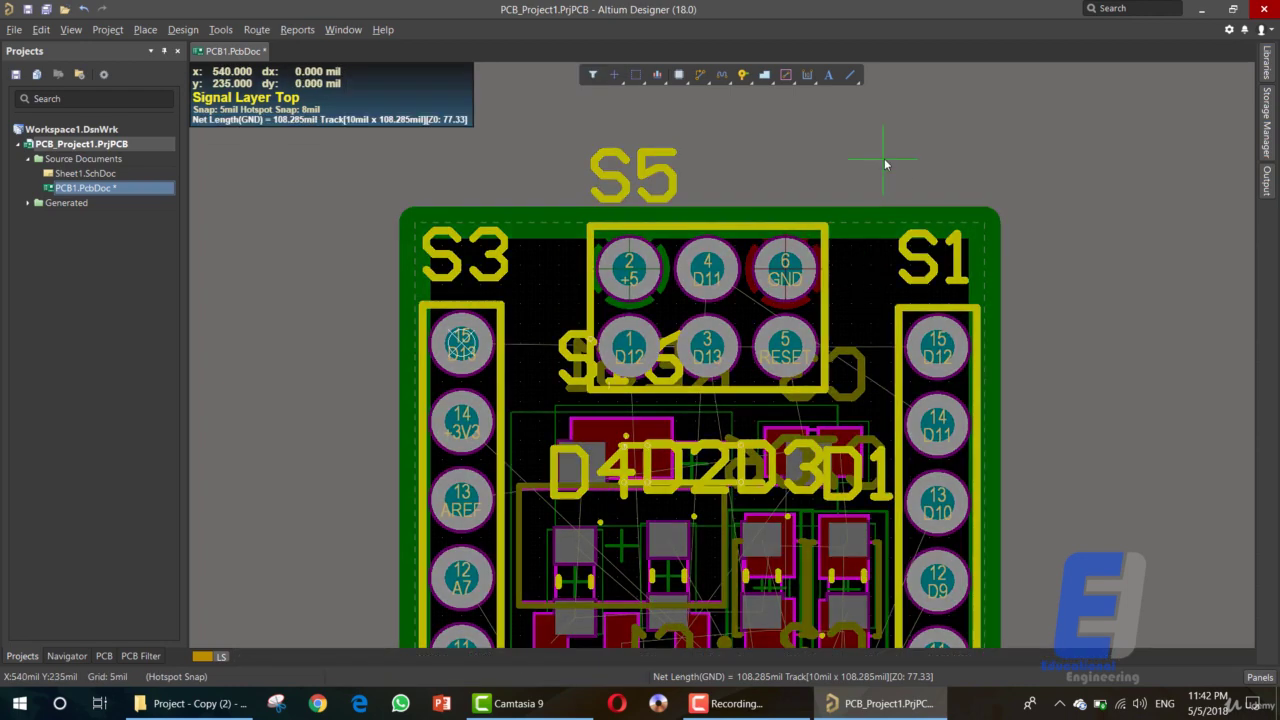
click(880, 158)
right_click(992, 132)
right_click(992, 132)
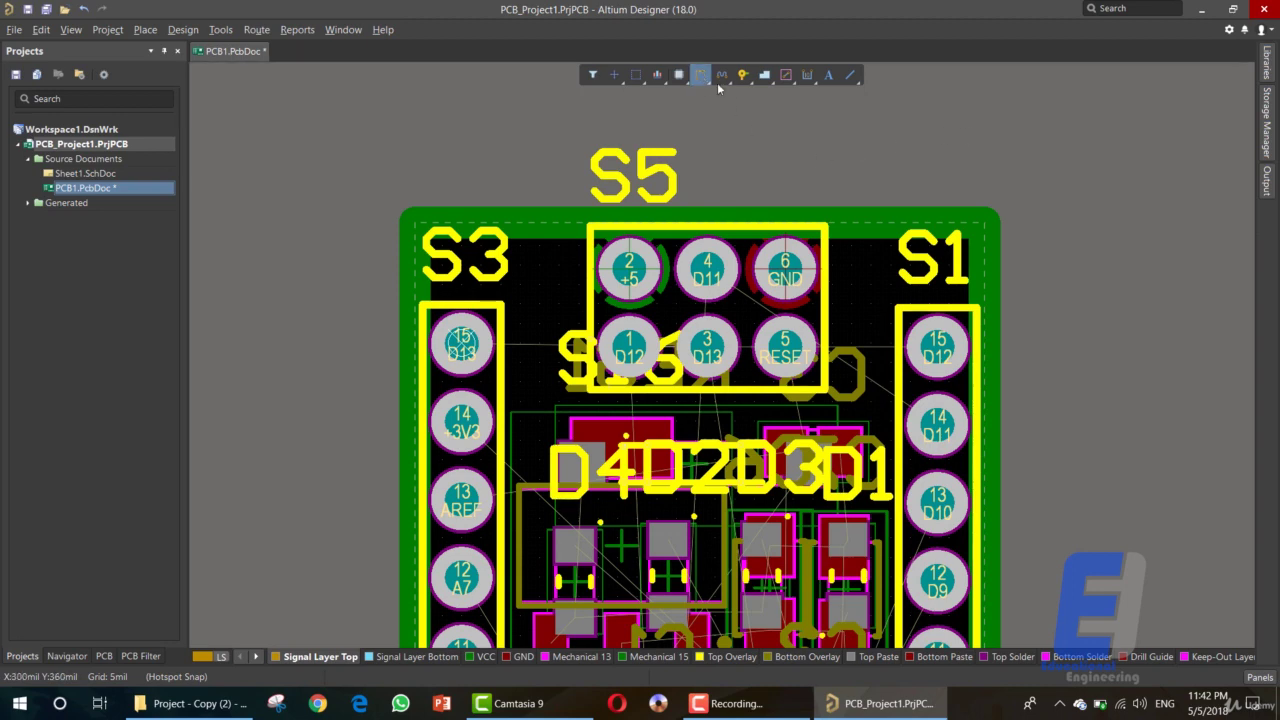
Step: Zoom out and run Situs Route All on every connection from Route > Auto Route > All
ctrl+scroll(793, 280, down, 4)
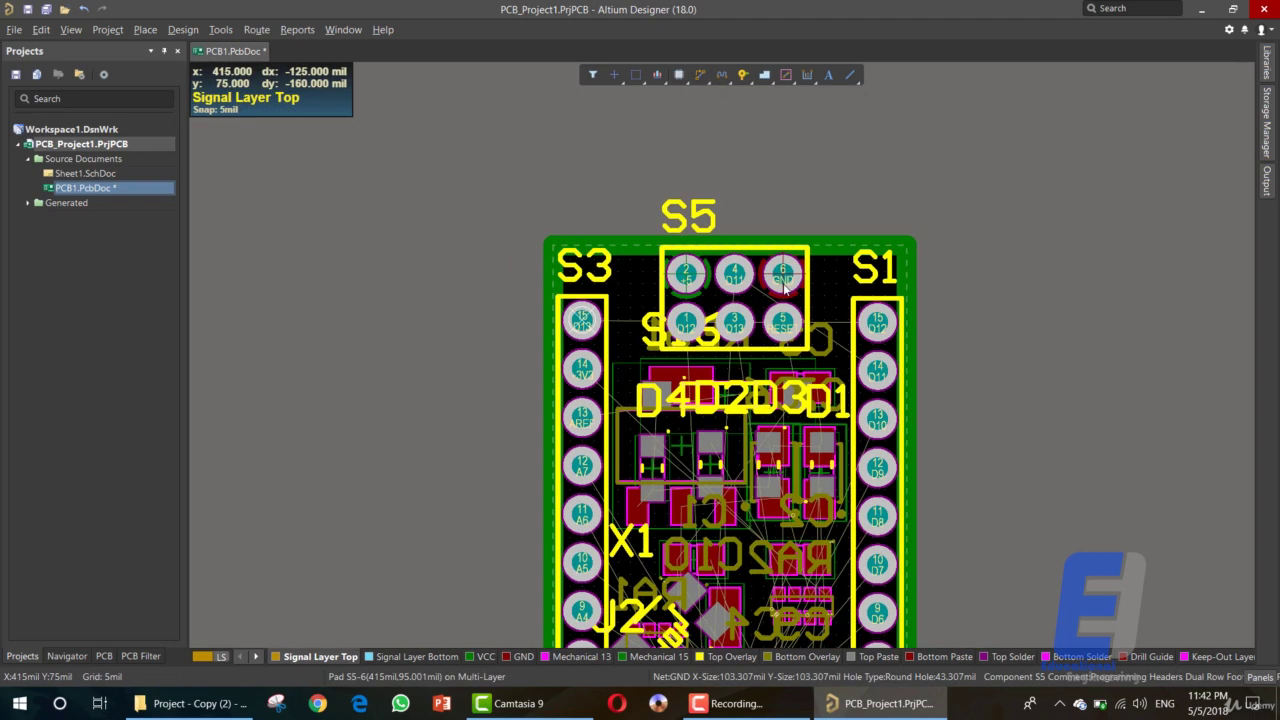
scroll(760, 284, down, 2)
click(256, 29)
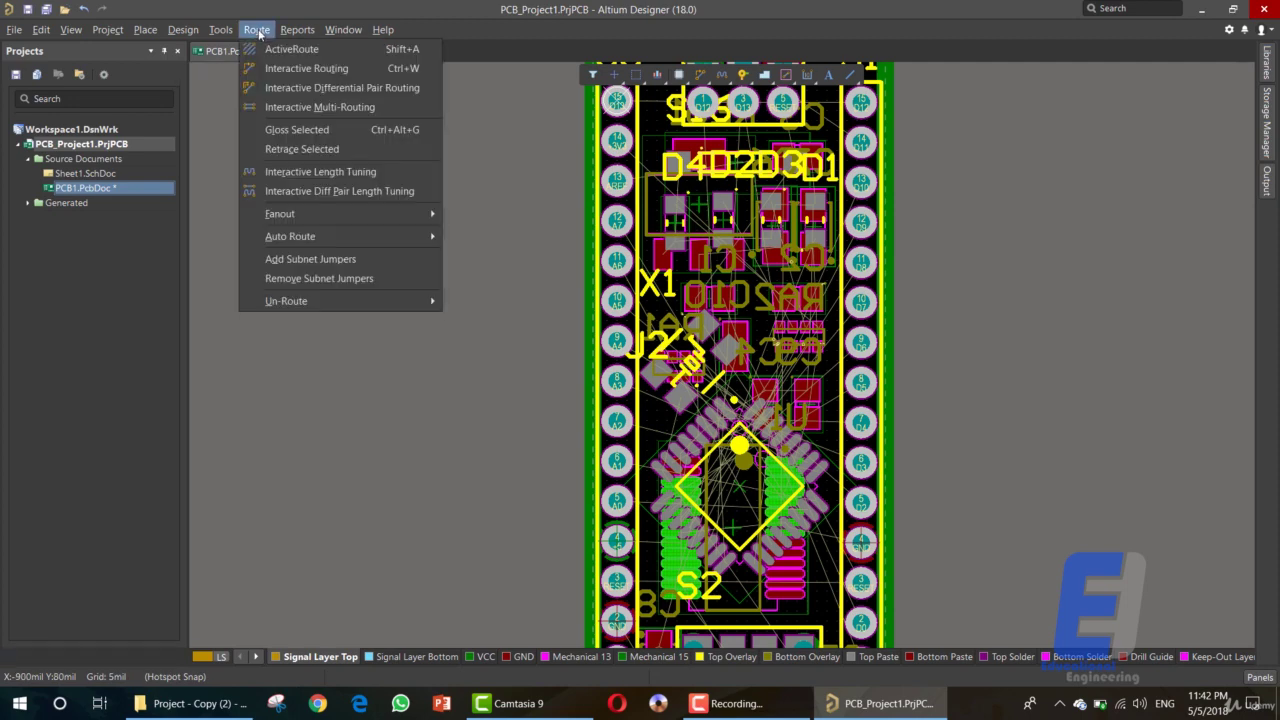
mouse_move(356, 214)
mouse_move(356, 236)
click(478, 242)
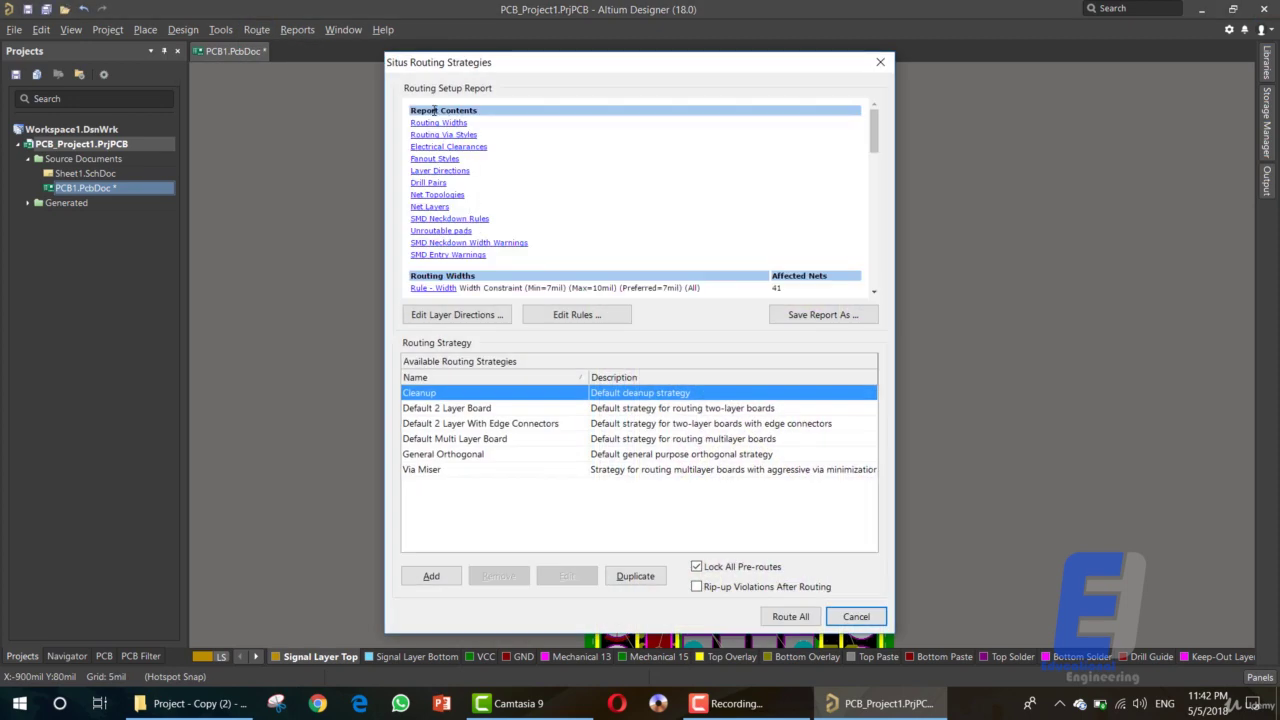
mouse_move(876, 130)
mouse_down()
mouse_move(876, 160)
mouse_move(876, 128)
mouse_up()
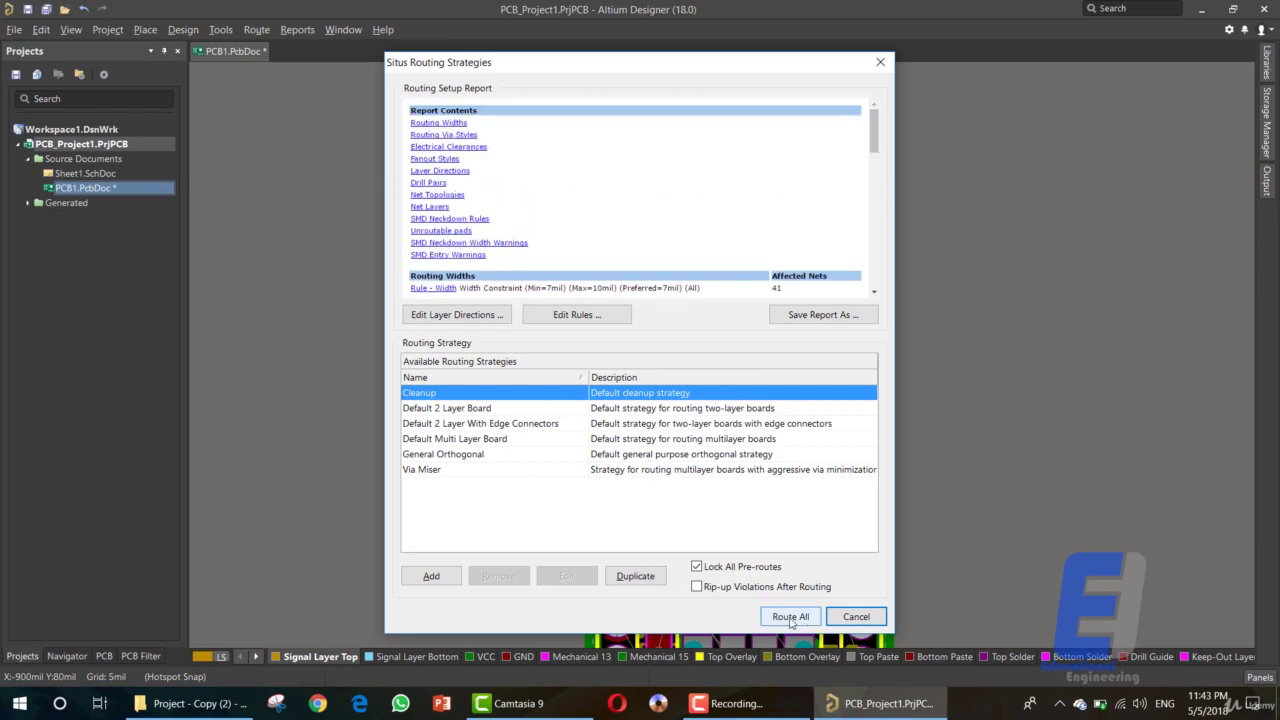
click(790, 616)
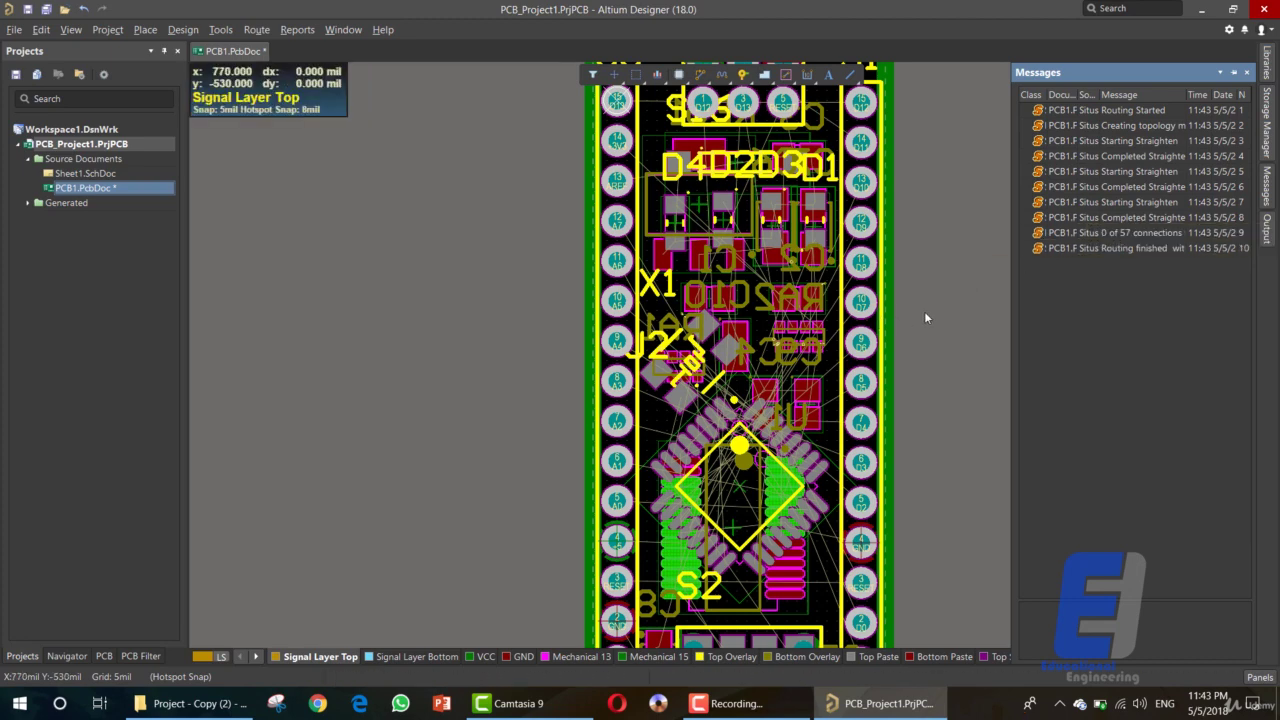
Step: Close the Messages panel and nudge REG1, U2 and a neighbouring component on the board
click(1247, 74)
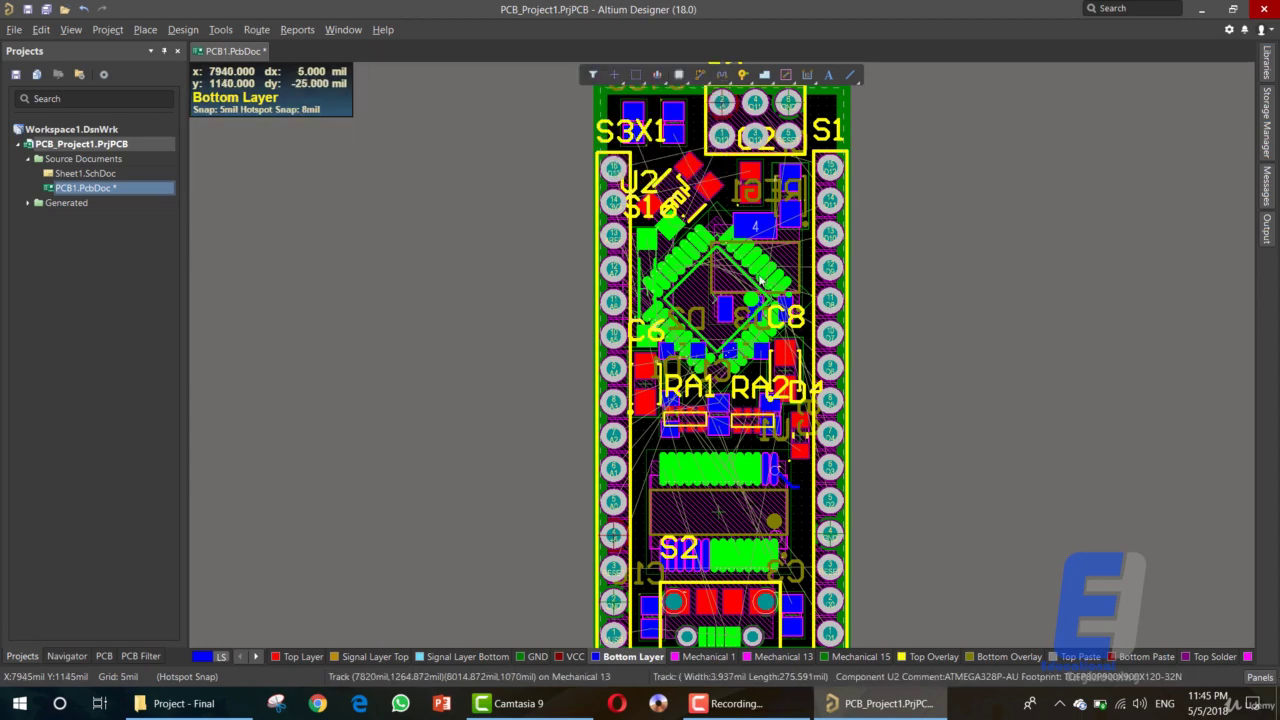
drag(758, 270, 757, 270)
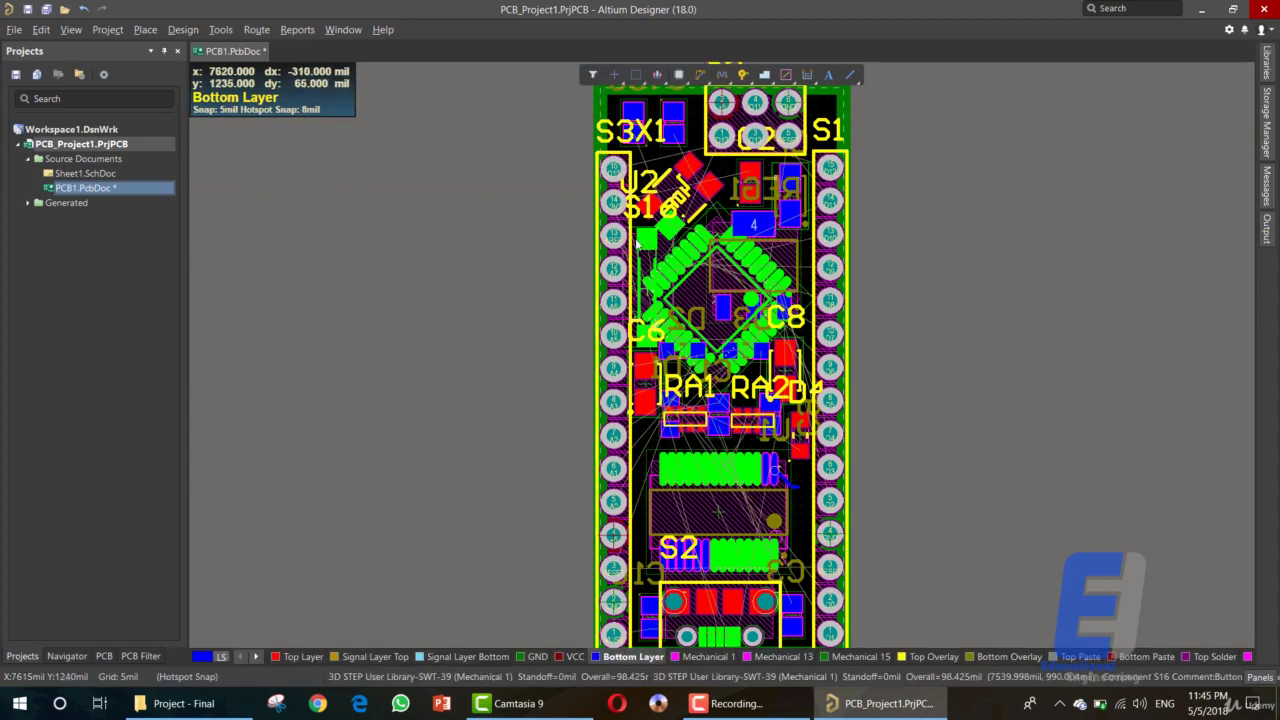
drag(647, 242, 666, 264)
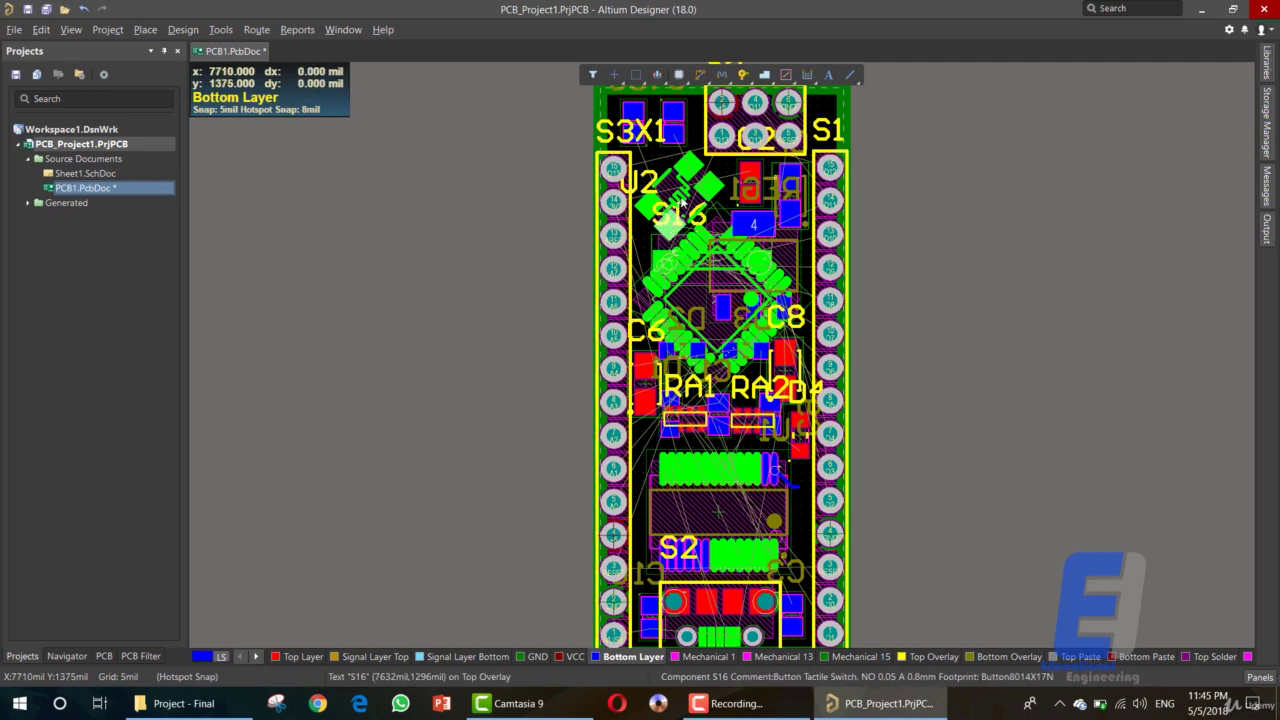
drag(681, 220, 682, 213)
scroll(750, 455, down, 3)
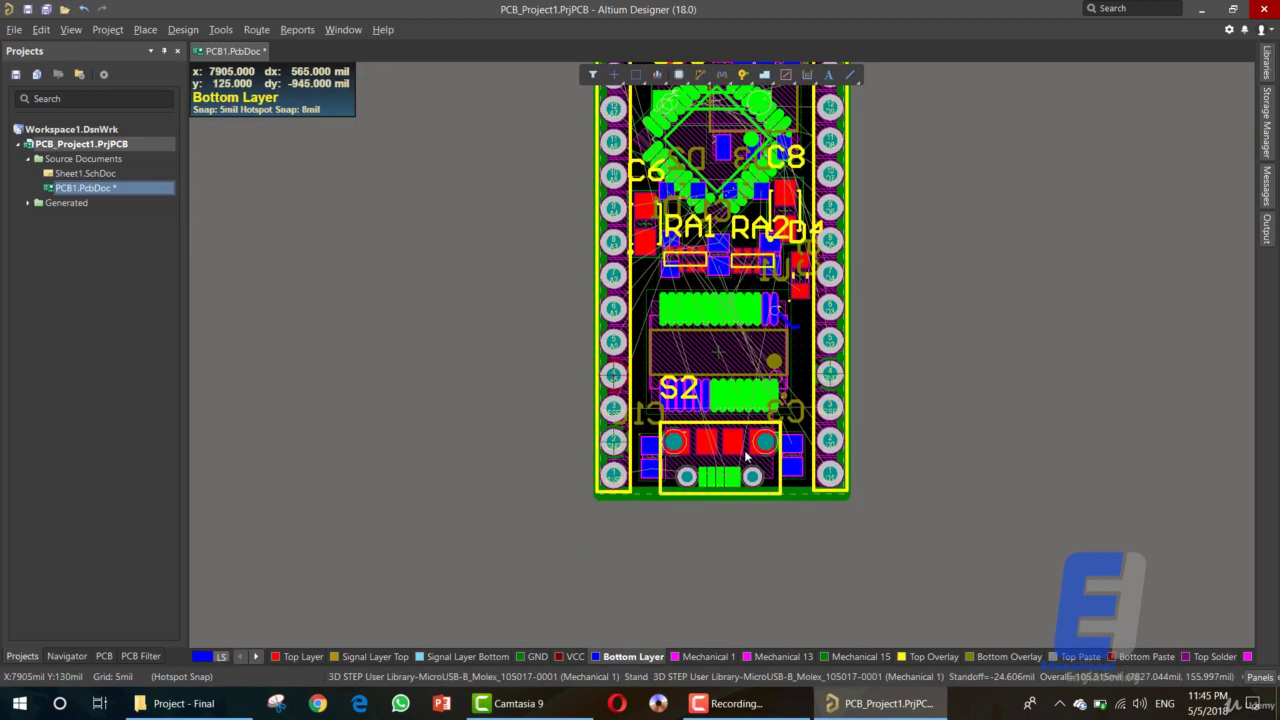
scroll(763, 322, up, 4)
Step: Move U2 off to the right of the board and S16 off its left edge
drag(763, 322, 756, 324)
click(691, 317)
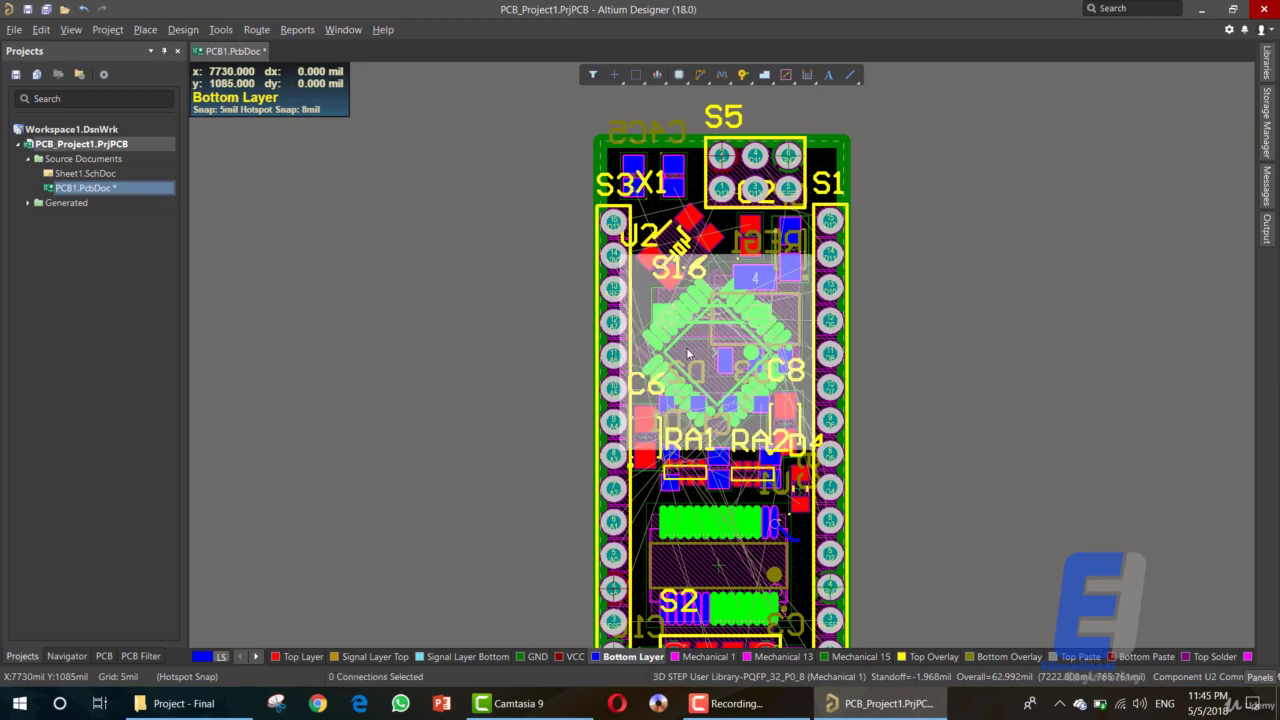
drag(686, 347, 967, 367)
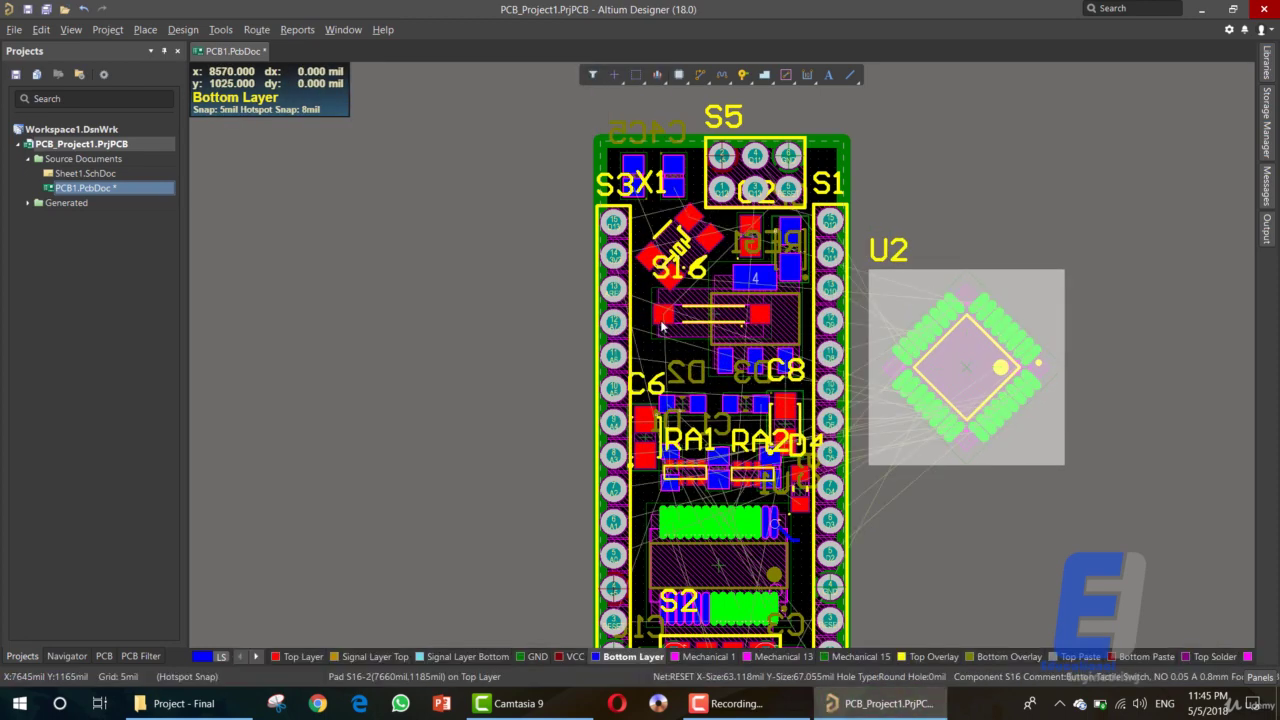
drag(665, 318, 333, 314)
drag(884, 372, 711, 356)
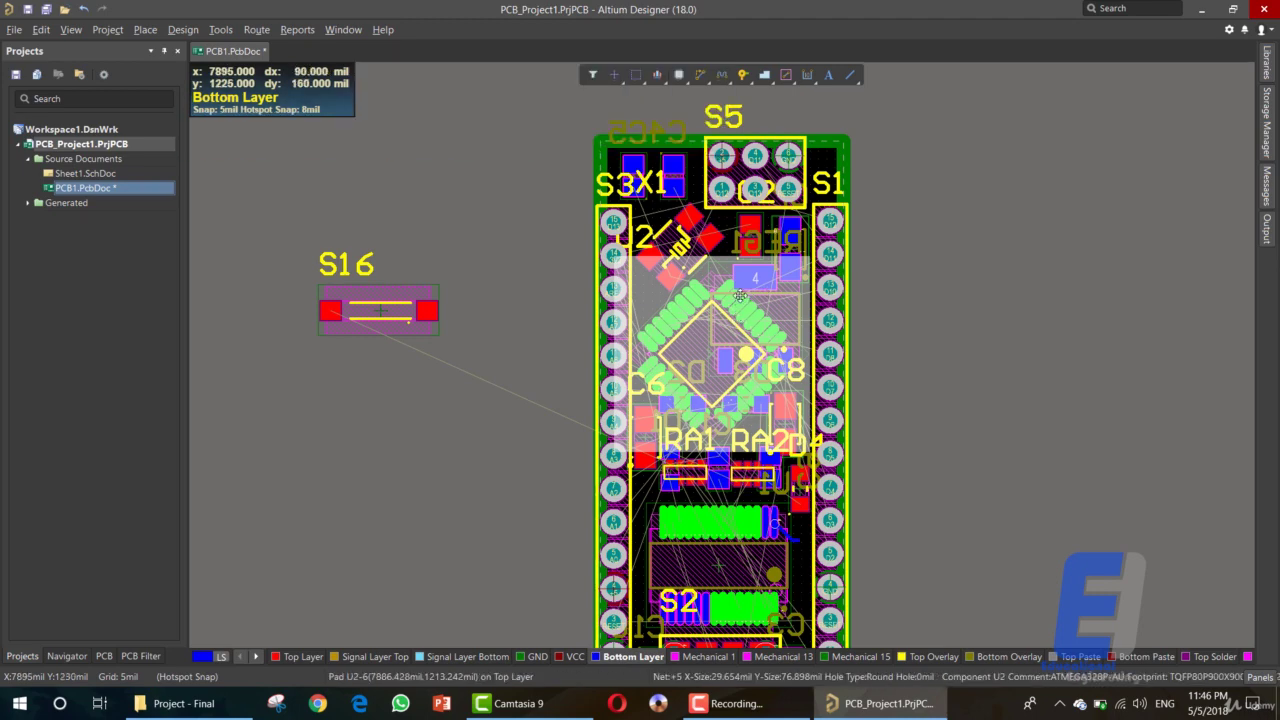
Step: Switch to single layer mode, lower U2 slightly and flip it to the top side
key(shift+s)
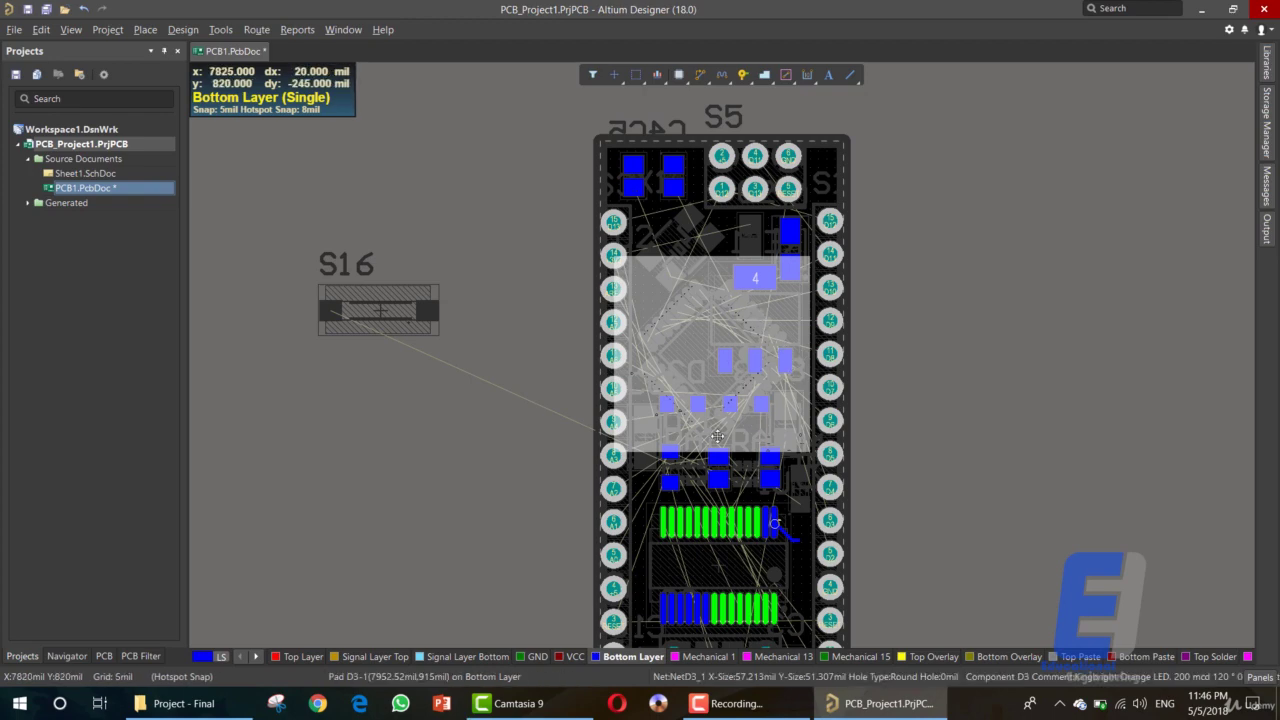
key(shift+s)
key(shift+s)
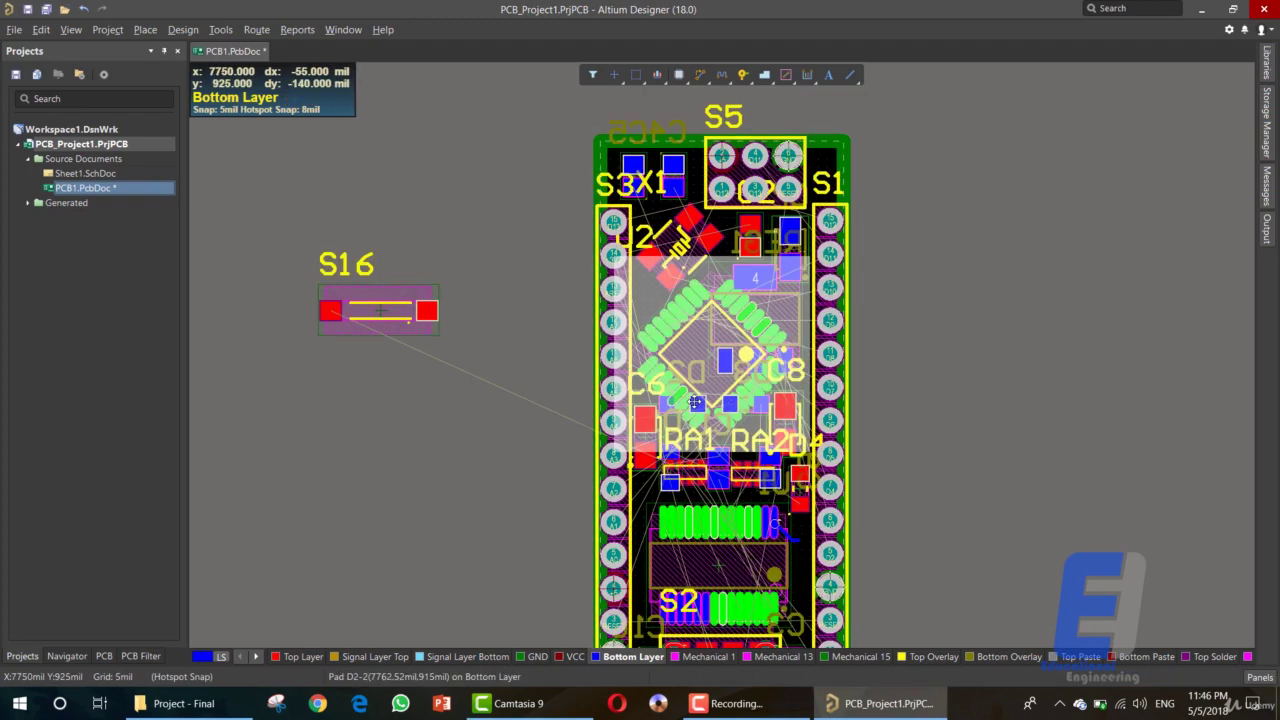
mouse_move(735, 310)
mouse_down()
mouse_move(750, 333)
mouse_move(689, 318)
mouse_move(679, 340)
mouse_move(749, 320)
mouse_up()
key(l)
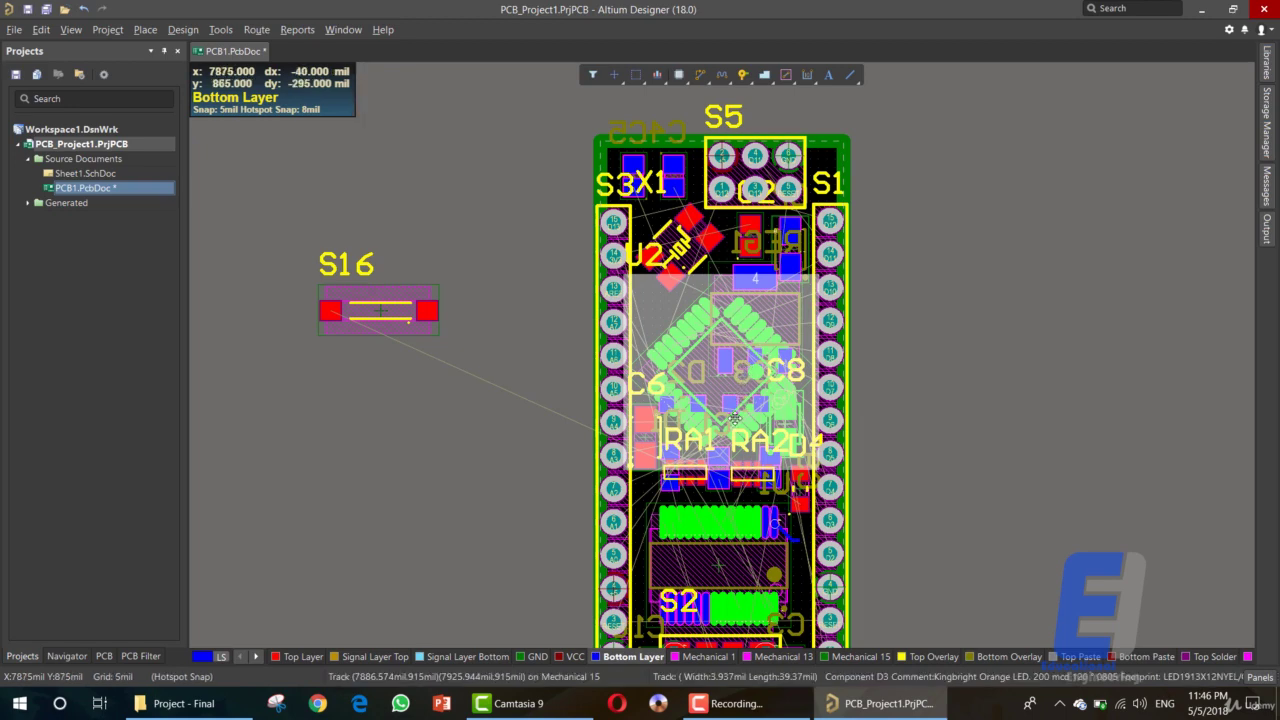
Step: Place S16 beside S3, move C6, C8, RA1, RA2 and D4 off left, and centre U2
drag(418, 314, 645, 291)
drag(729, 301, 1035, 318)
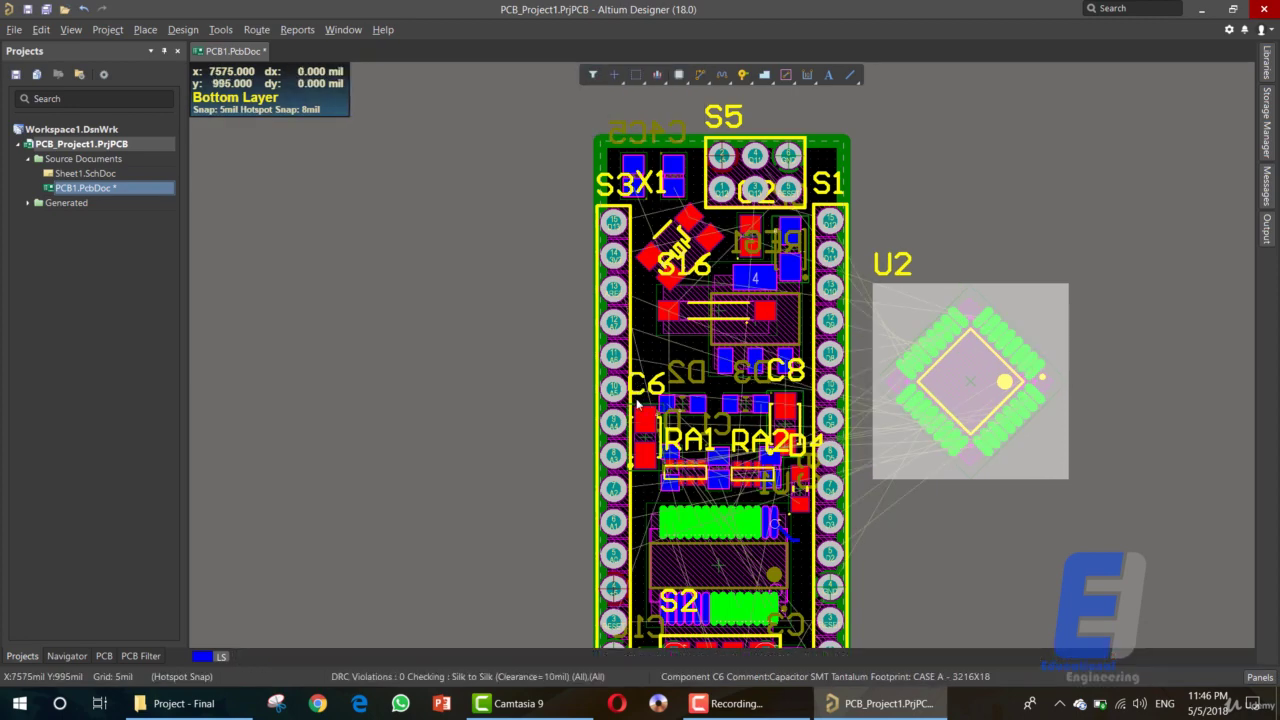
mouse_move(637, 383)
mouse_down()
mouse_move(655, 425)
mouse_move(641, 385)
mouse_move(637, 400)
mouse_up()
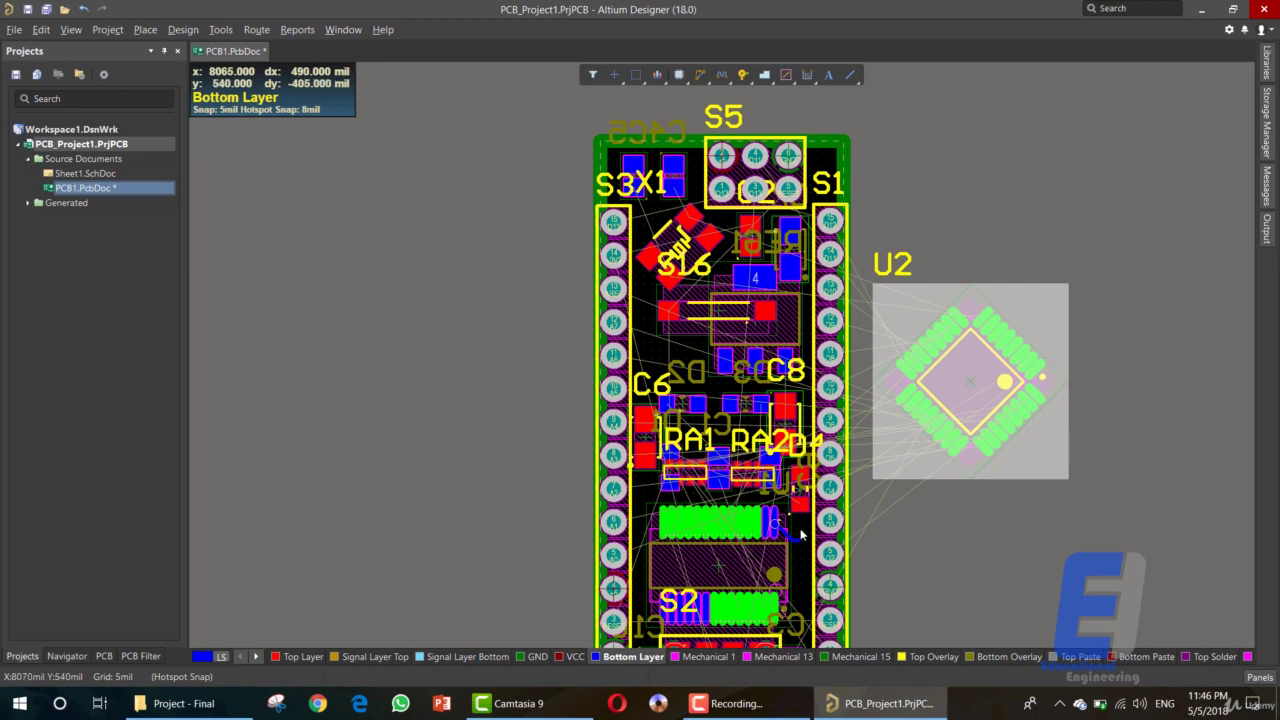
click(634, 392)
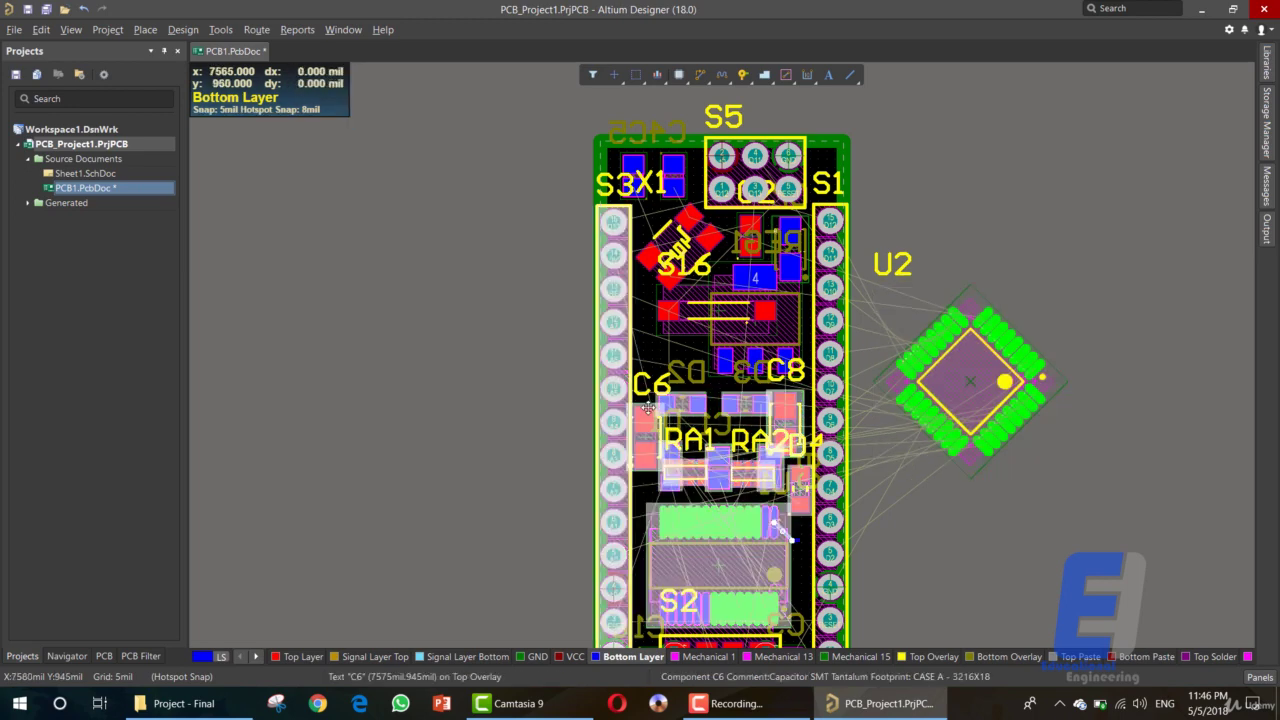
click(803, 533)
drag(803, 517, 448, 468)
drag(935, 345, 684, 497)
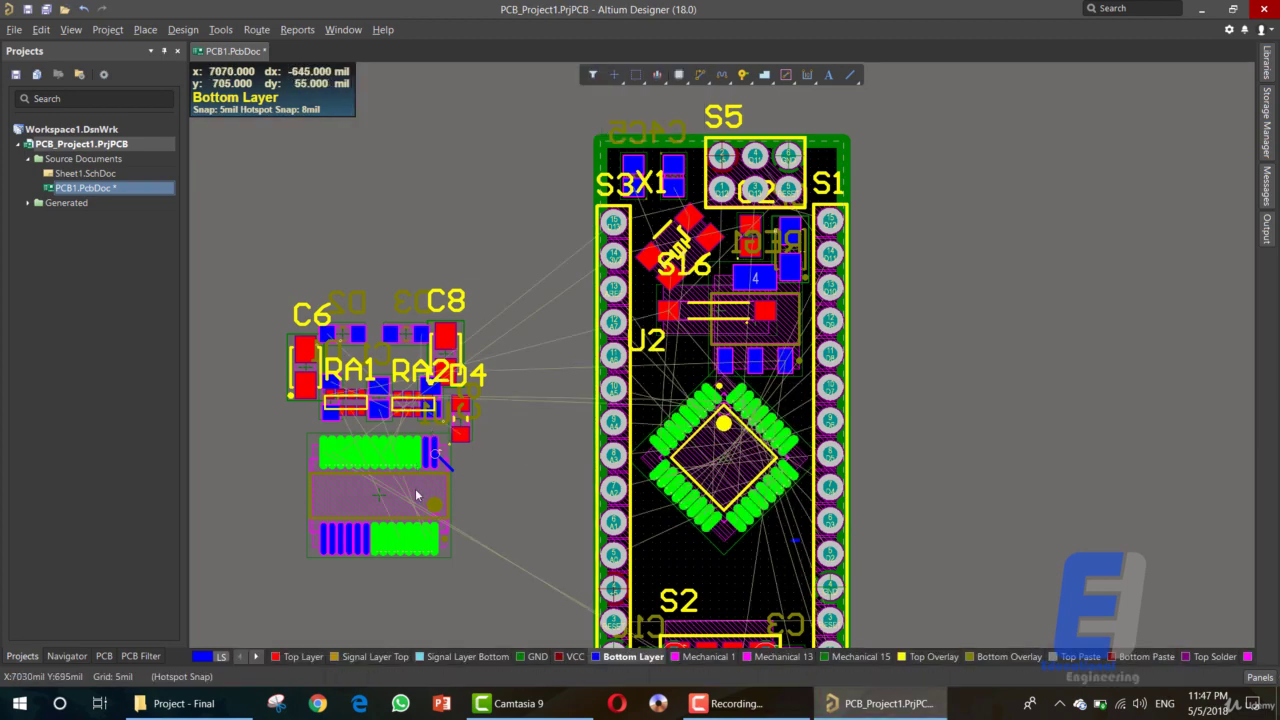
Step: Place the large footprint rotated below U2, C8 near U2, and D4 rotated on the right side
drag(417, 495, 724, 548)
key(space)
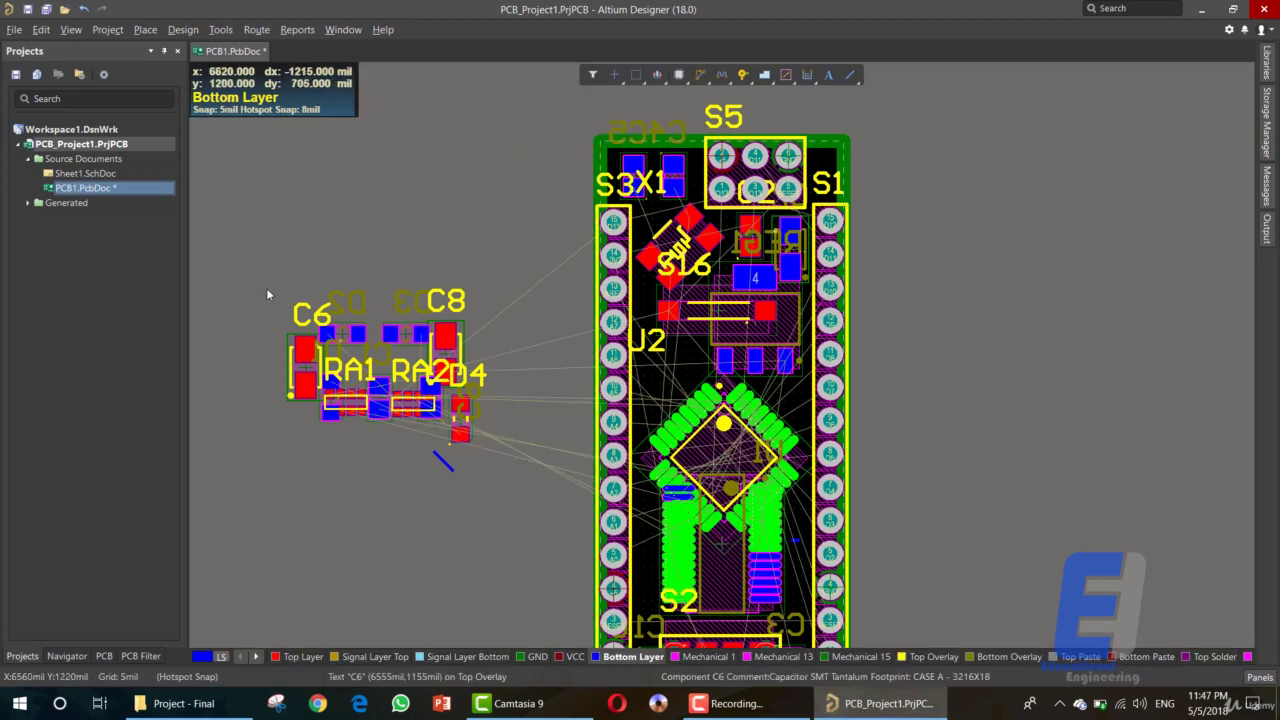
drag(263, 291, 488, 446)
click(507, 387)
drag(440, 342, 645, 361)
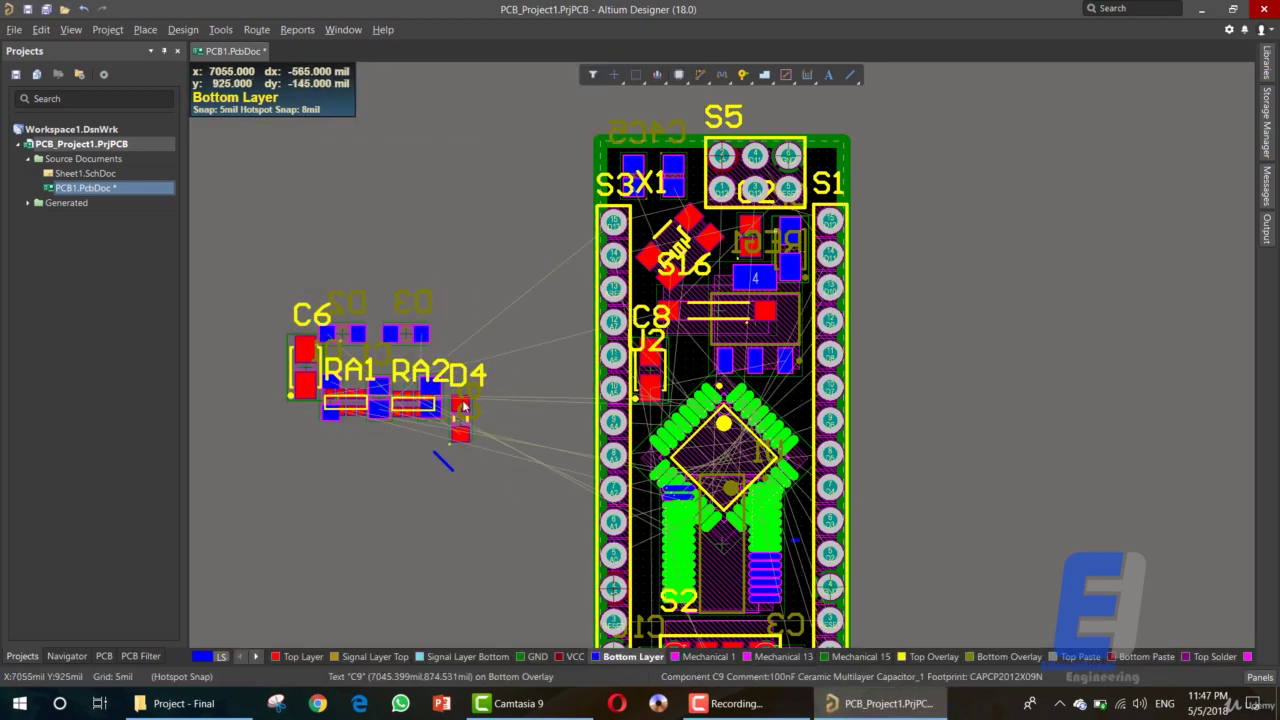
drag(463, 405, 494, 412)
drag(799, 397, 799, 397)
key(space)
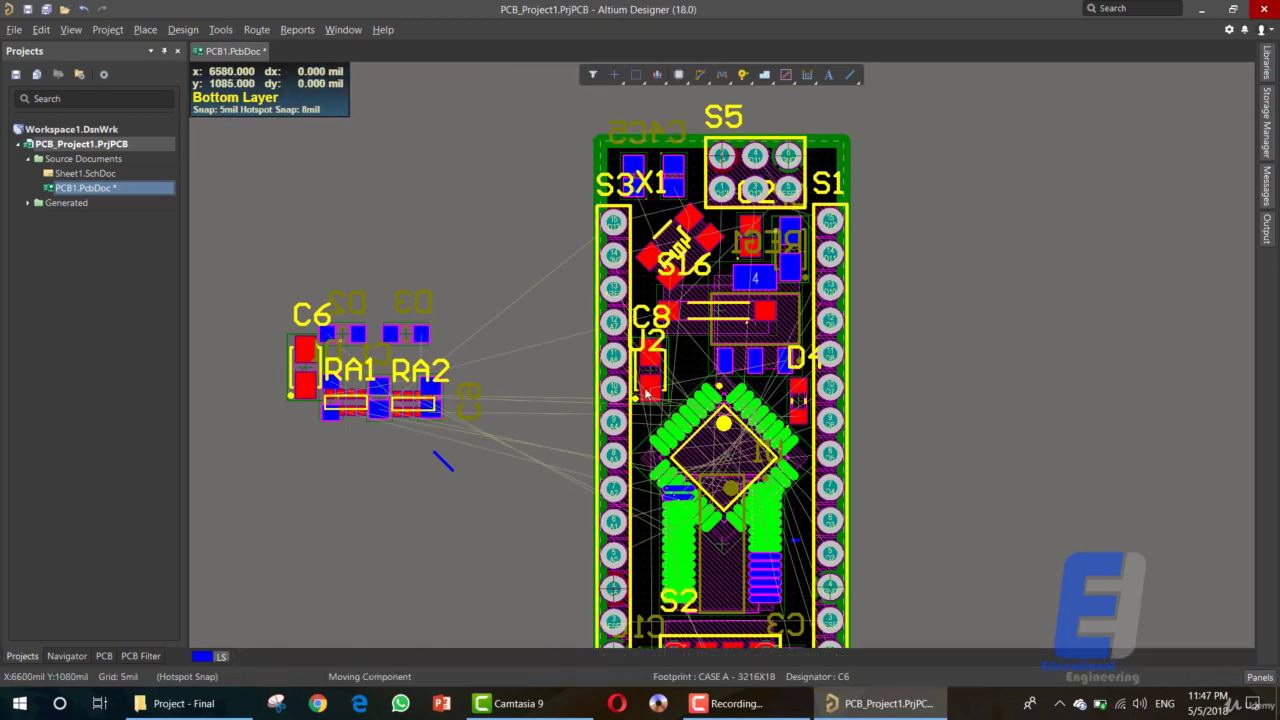
Step: Bring C6 onto the board beside C8, then place D3 and D2 near S16
drag(303, 342, 303, 329)
drag(654, 354, 649, 247)
drag(420, 337, 485, 325)
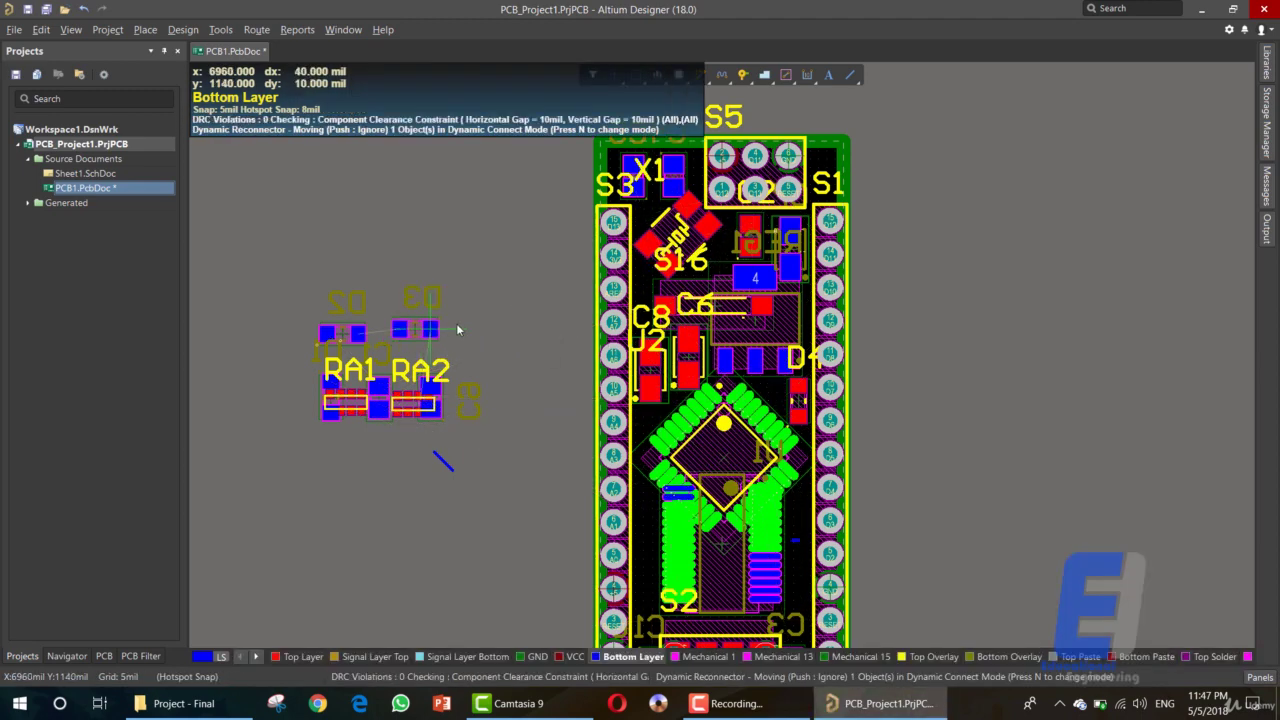
click(678, 288)
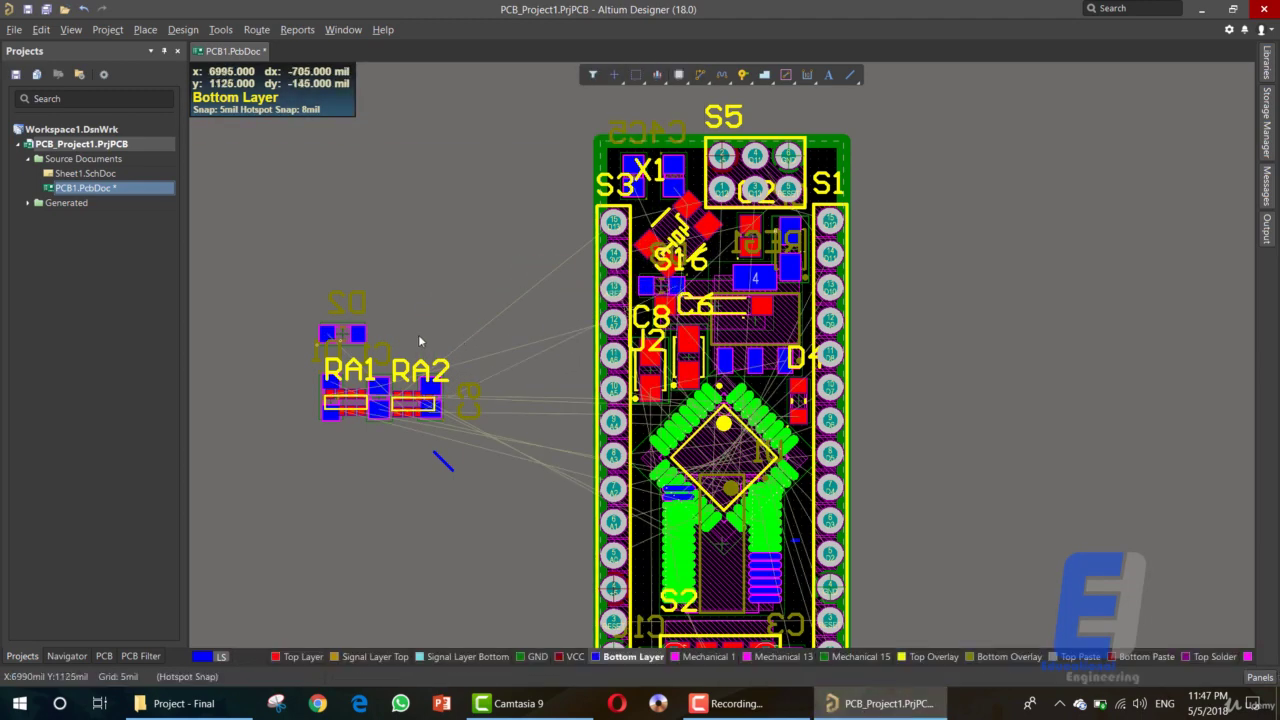
drag(360, 333, 433, 318)
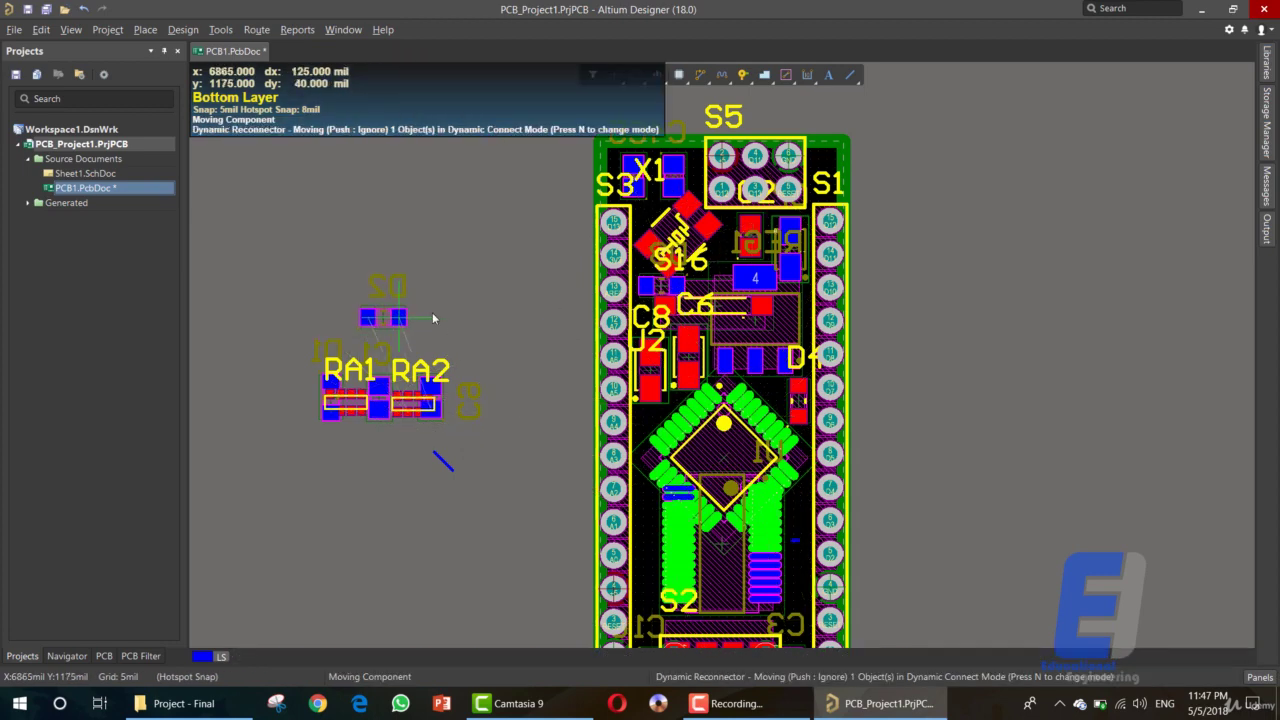
click(718, 263)
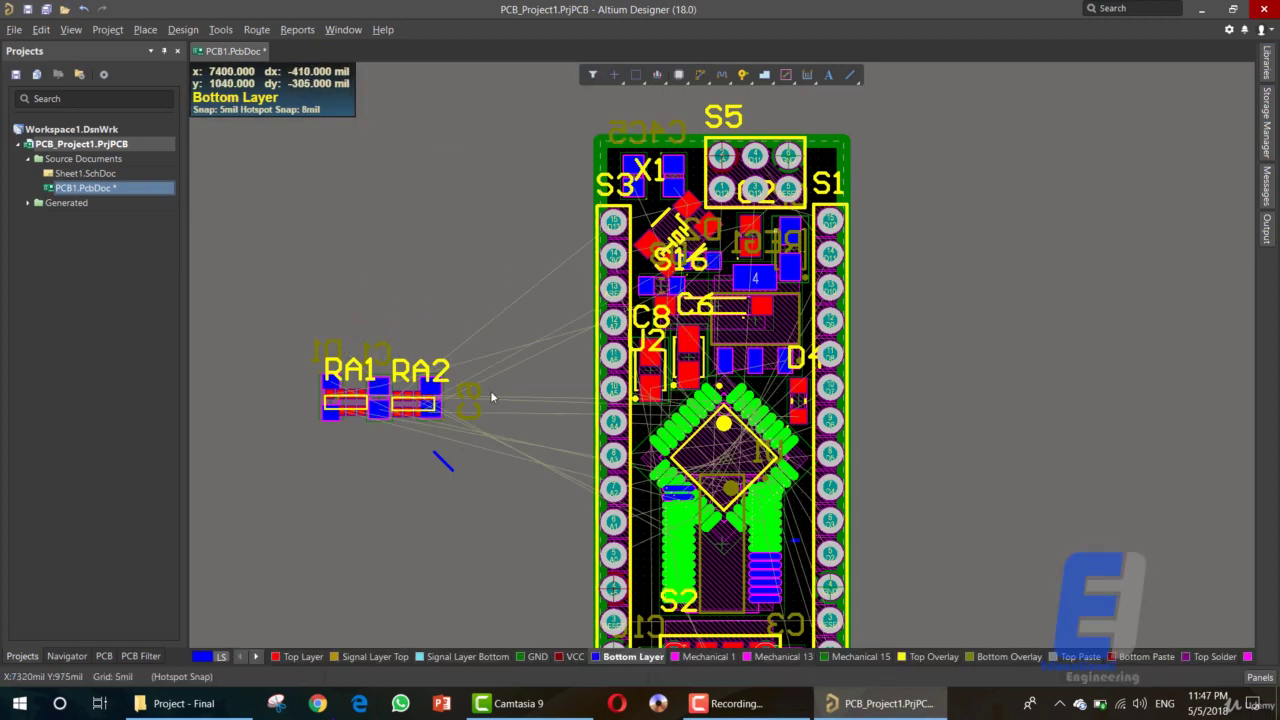
Step: Move the remaining small parts to the board's lower left, lower right, bottom near C3 and left edge
drag(433, 387, 473, 401)
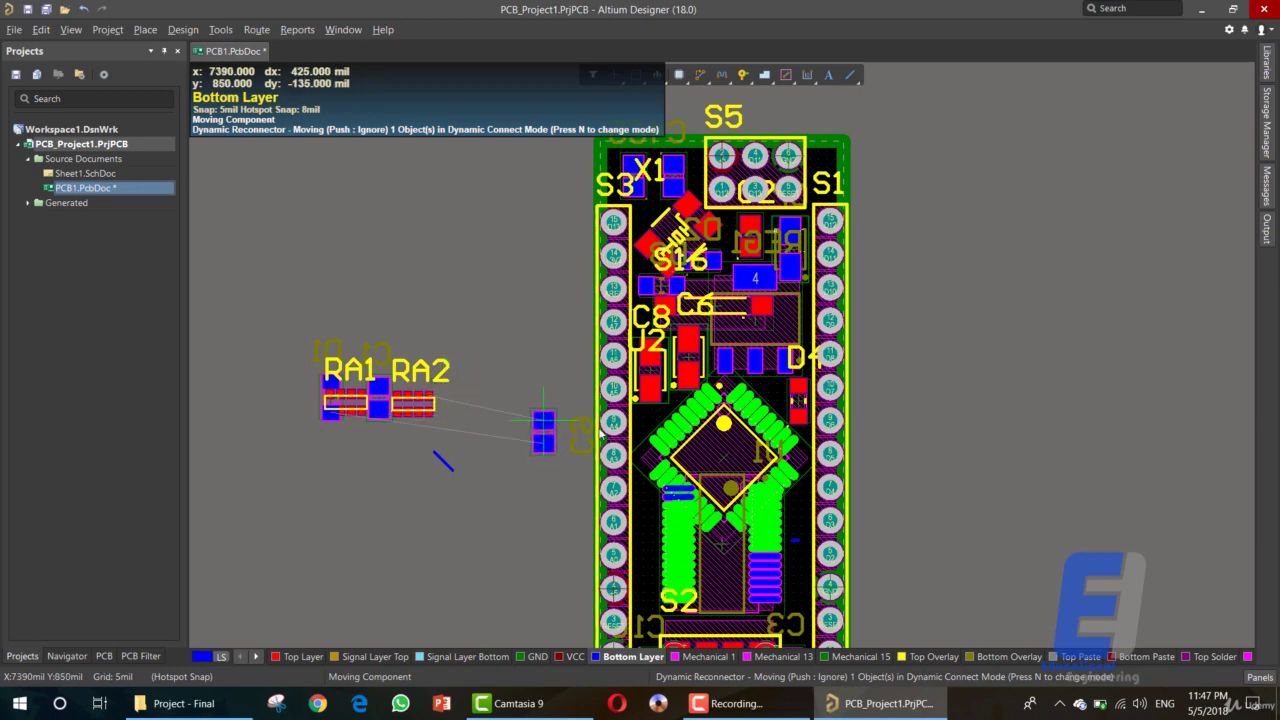
drag(612, 430, 645, 515)
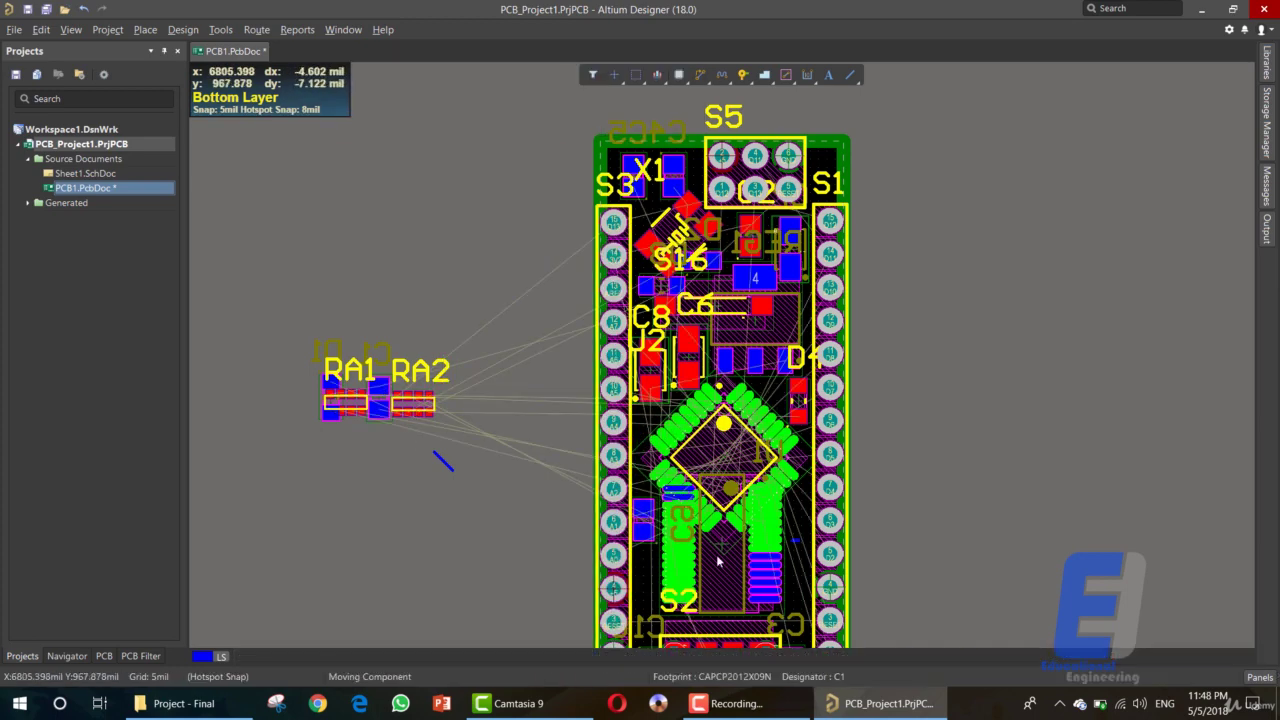
drag(381, 389, 790, 645)
scroll(762, 595, down, 3)
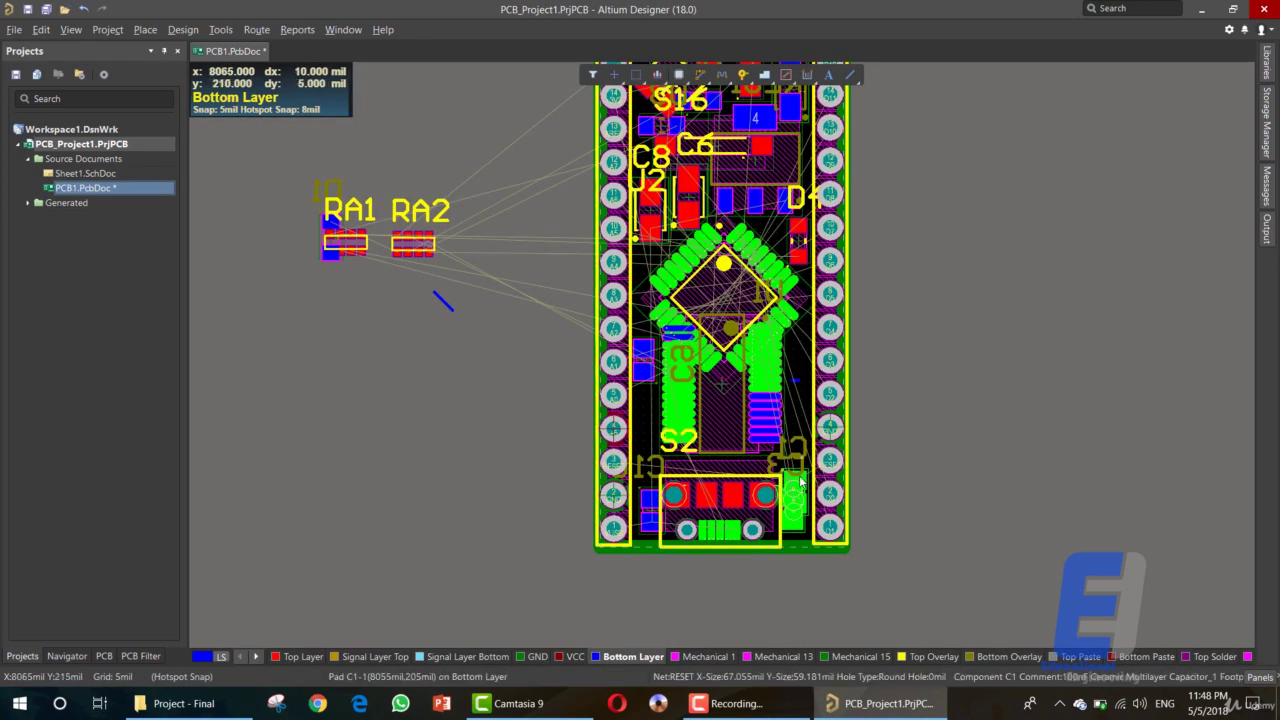
drag(802, 482, 797, 478)
drag(798, 408, 713, 468)
drag(312, 216, 645, 437)
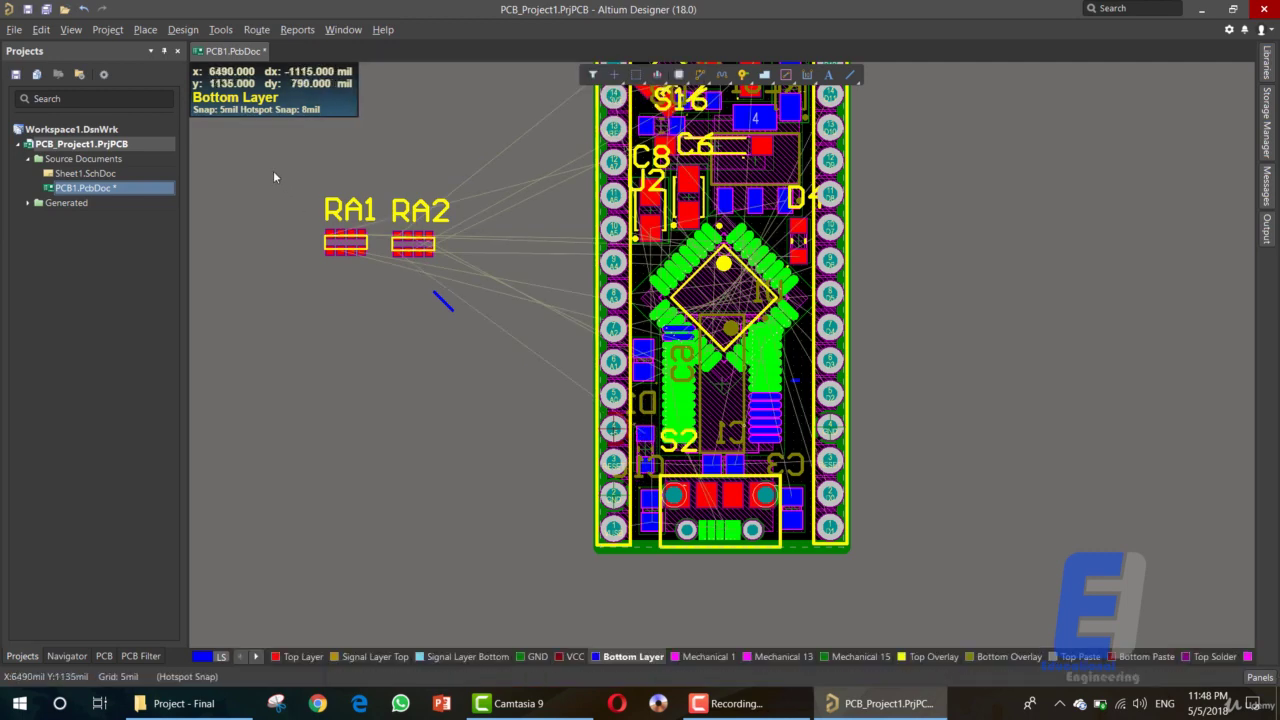
Step: Move RA1 and RA2 onto the board's upper area and C2 up beside S1
scroll(489, 293, up, 3)
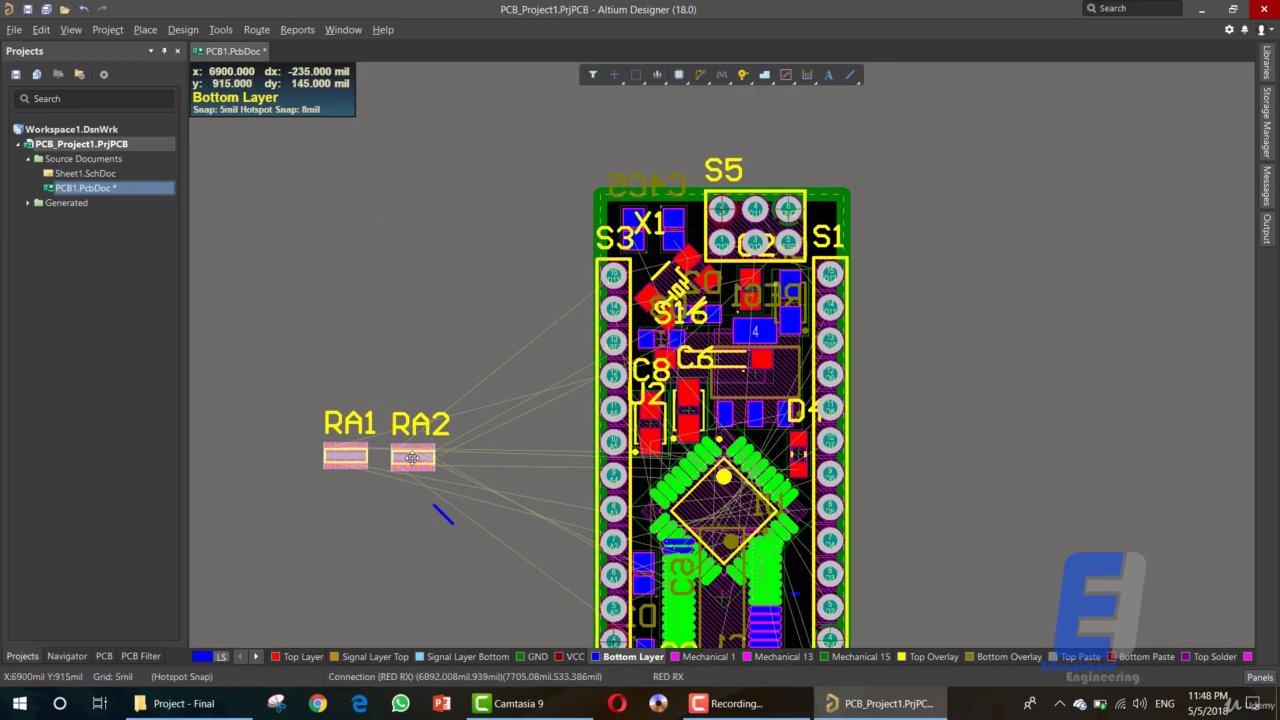
drag(419, 457, 780, 323)
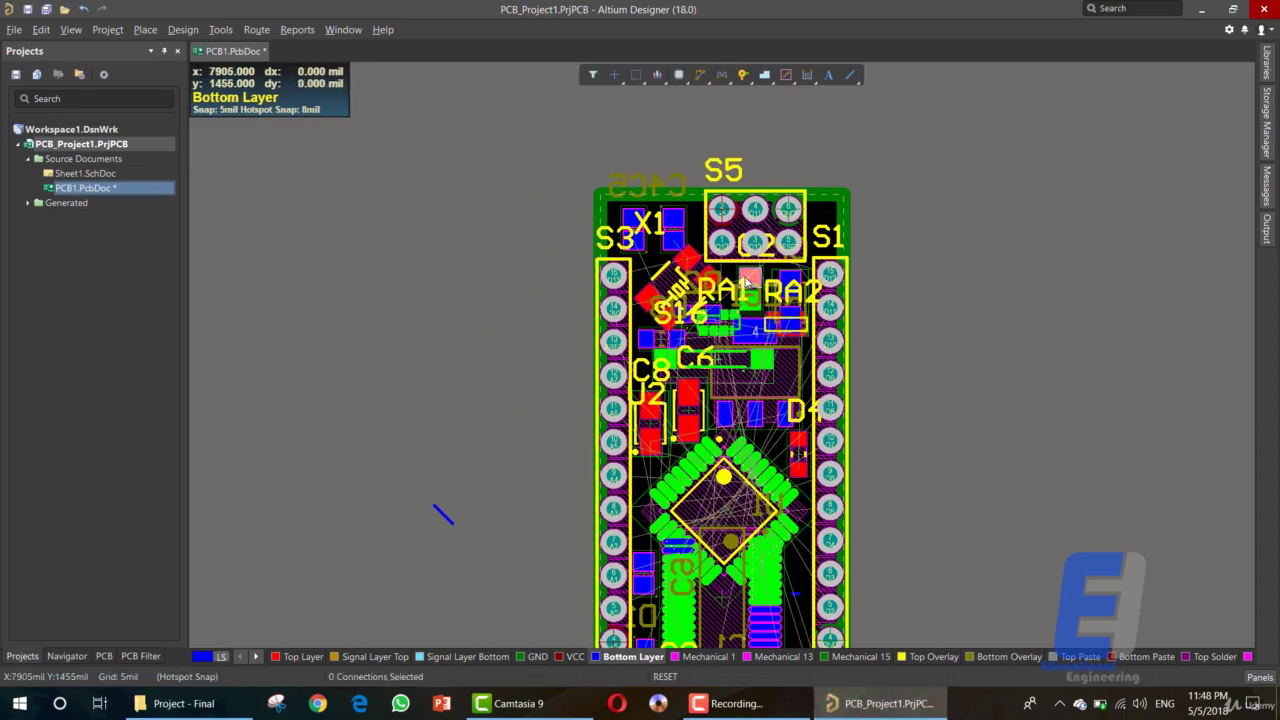
click(750, 283)
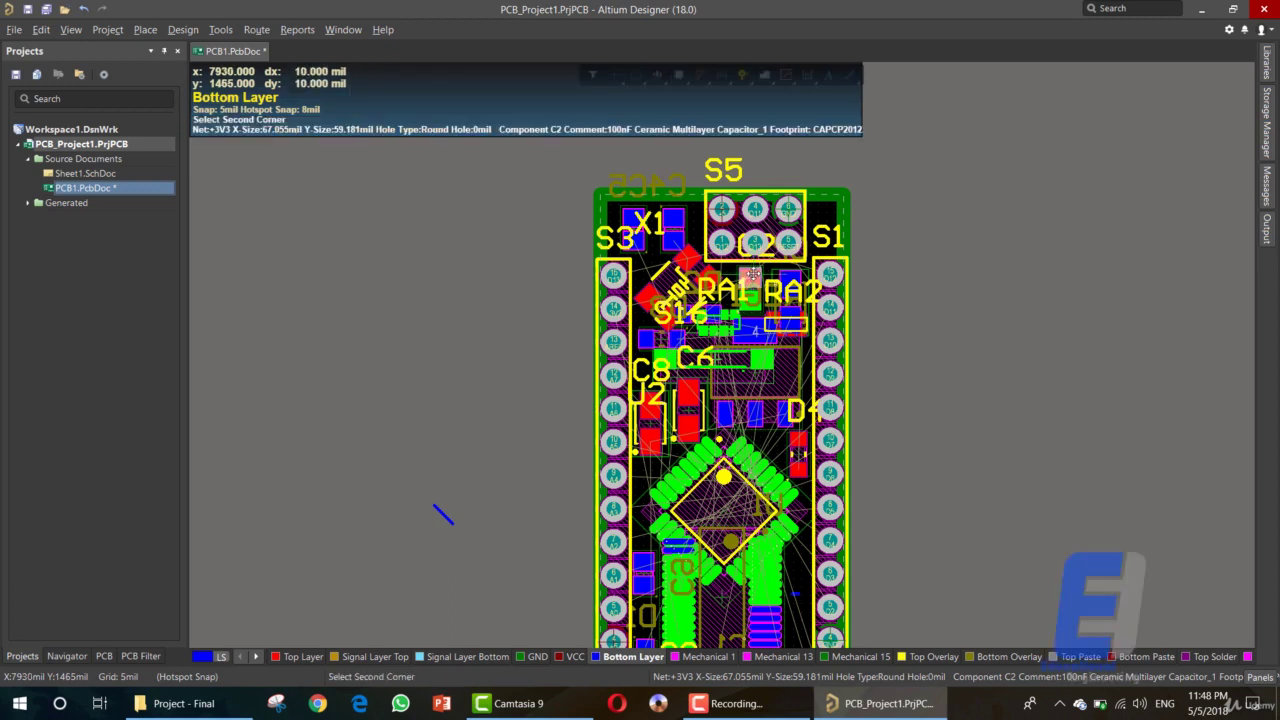
click(748, 285)
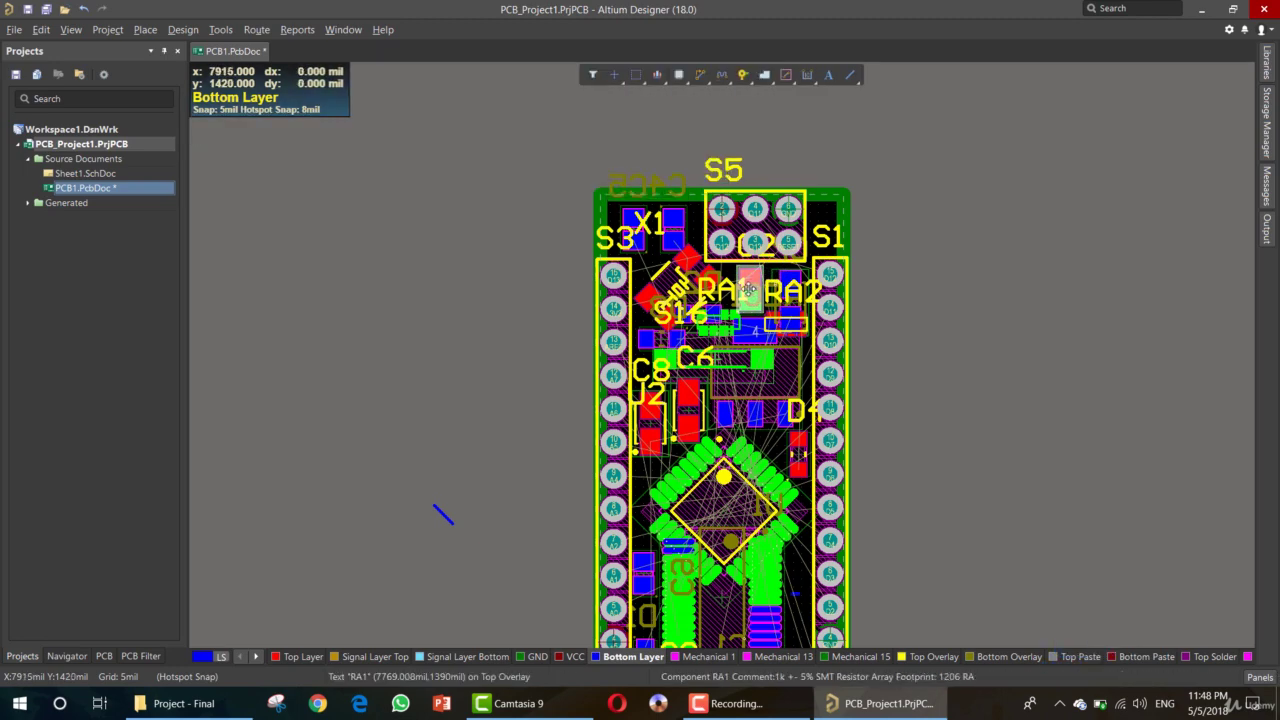
drag(751, 287, 821, 228)
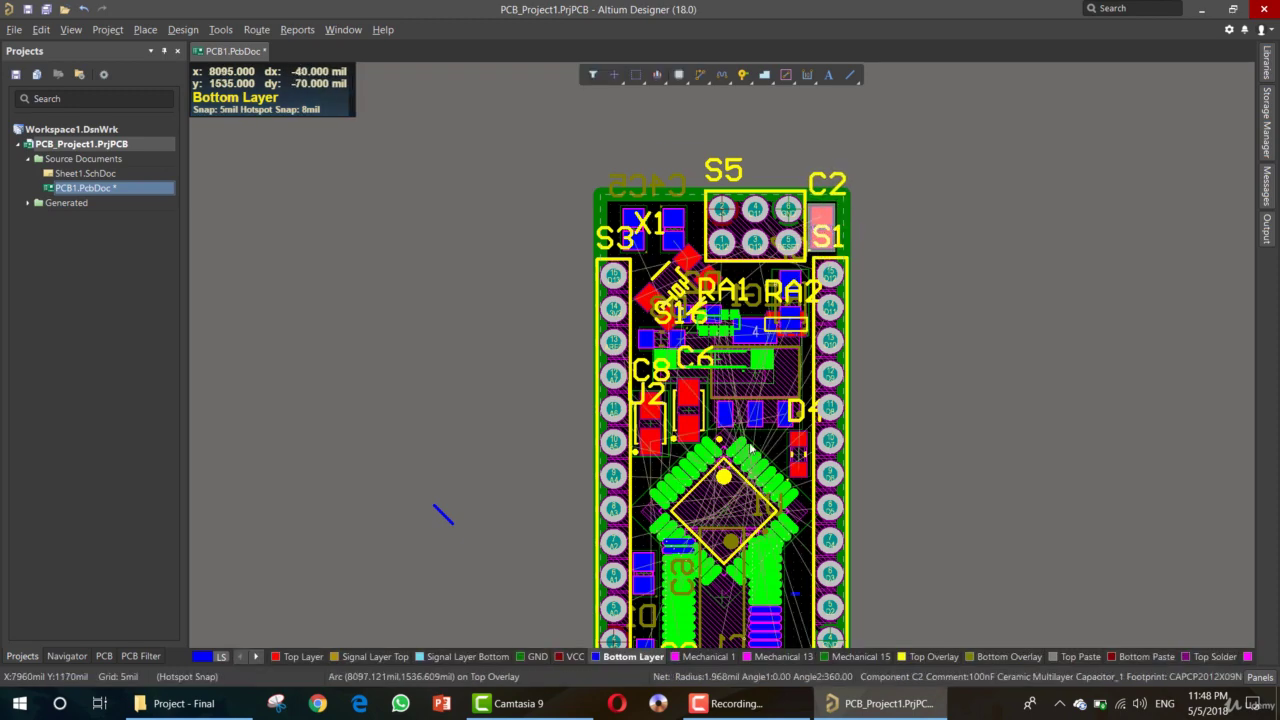
Step: Fine-tune the part near C6, U2's position and the USB connector placement
drag(760, 376, 692, 363)
drag(688, 410, 648, 452)
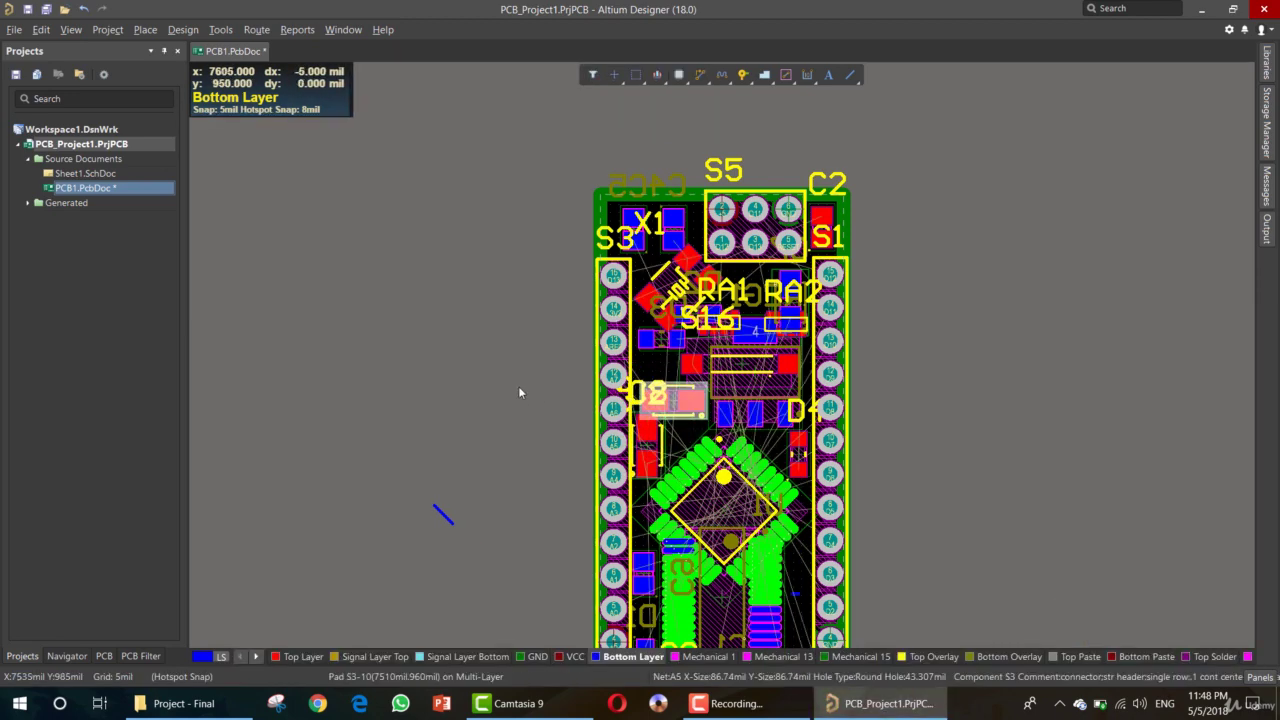
scroll(773, 352, down, 2)
scroll(773, 352, up, 1)
scroll(765, 400, down, 1)
drag(728, 588, 740, 549)
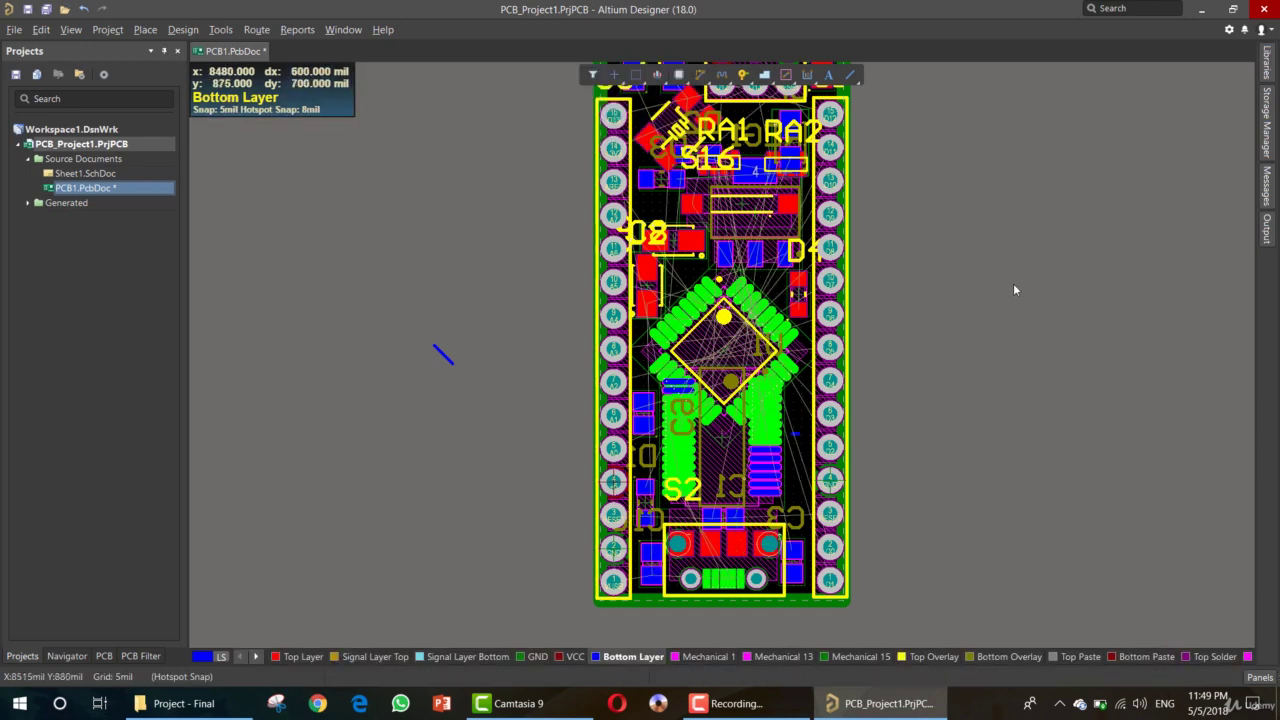
scroll(954, 357, up, 2)
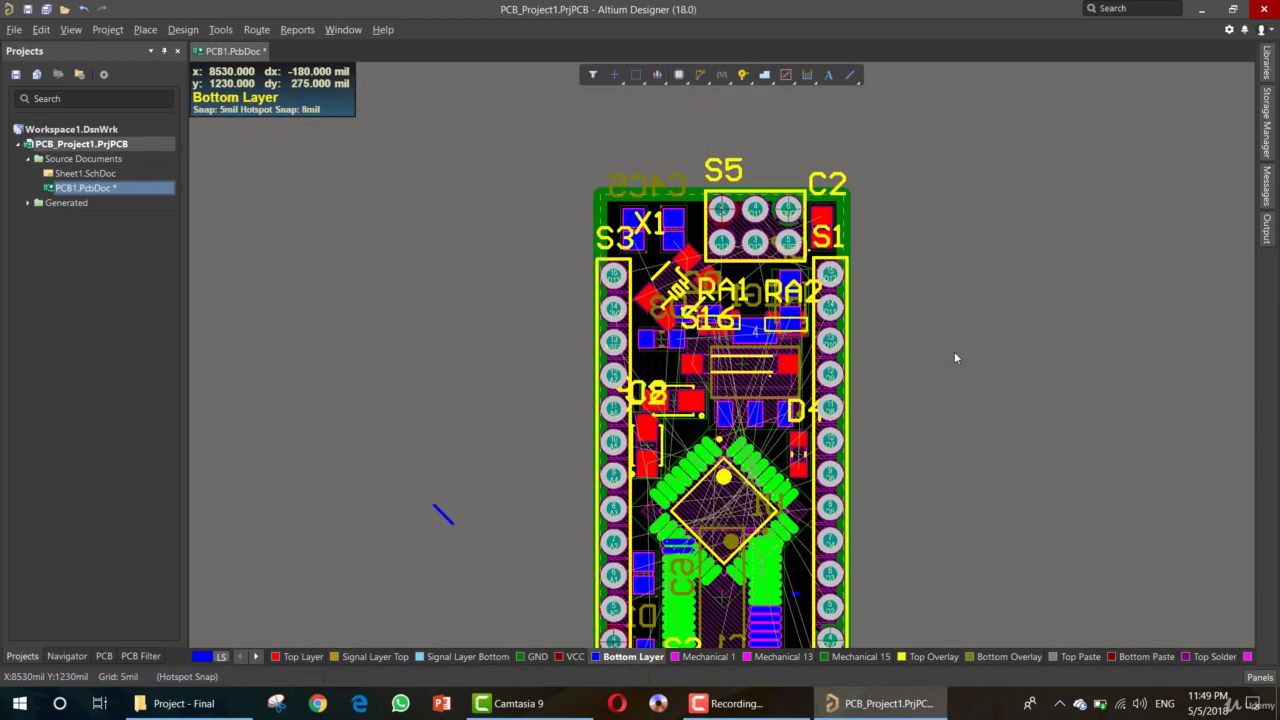
scroll(954, 351, down, 1)
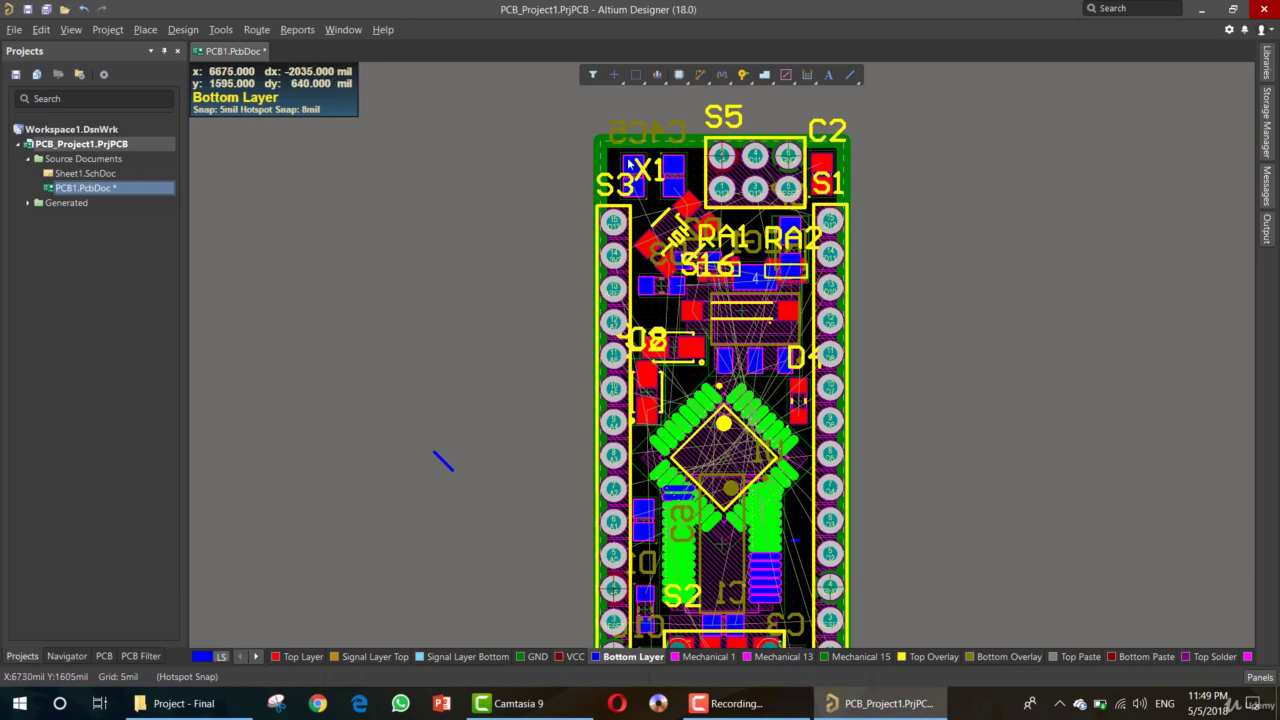
Step: Autoroute all connections with Situs via Route > Auto Route > All, toggling the heads-up display with Shift+H
click(256, 29)
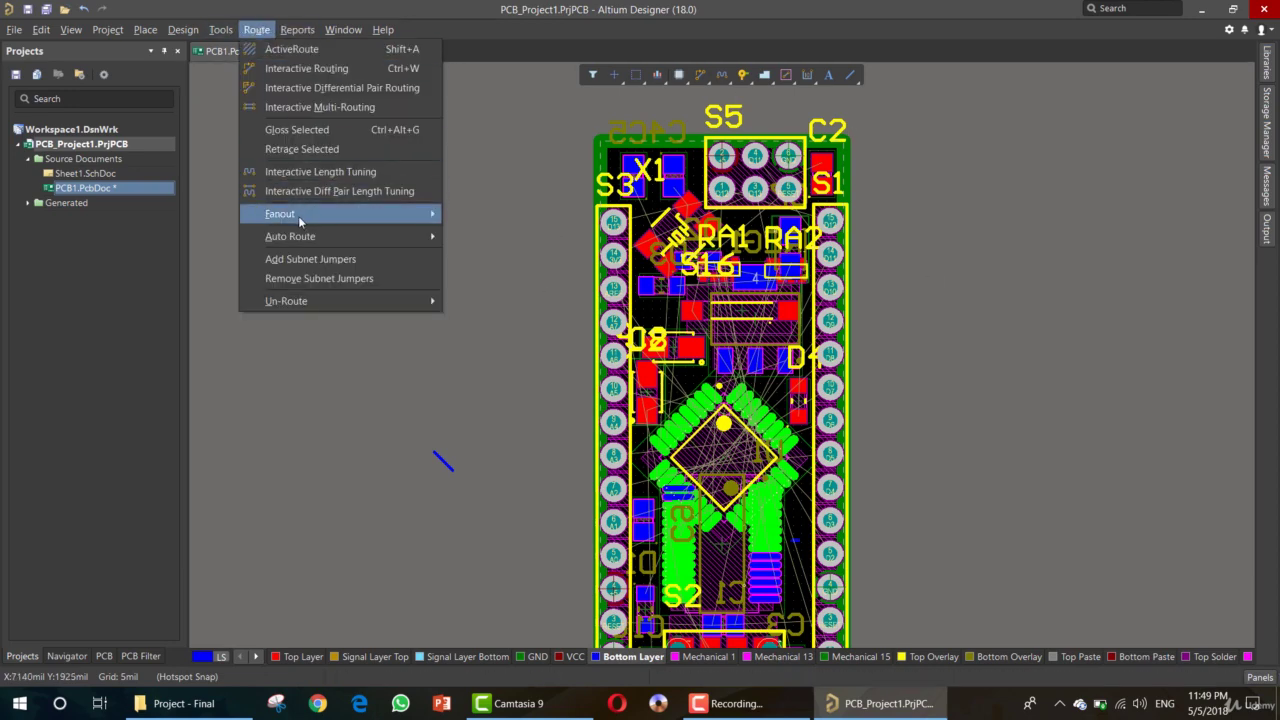
mouse_move(293, 238)
click(473, 238)
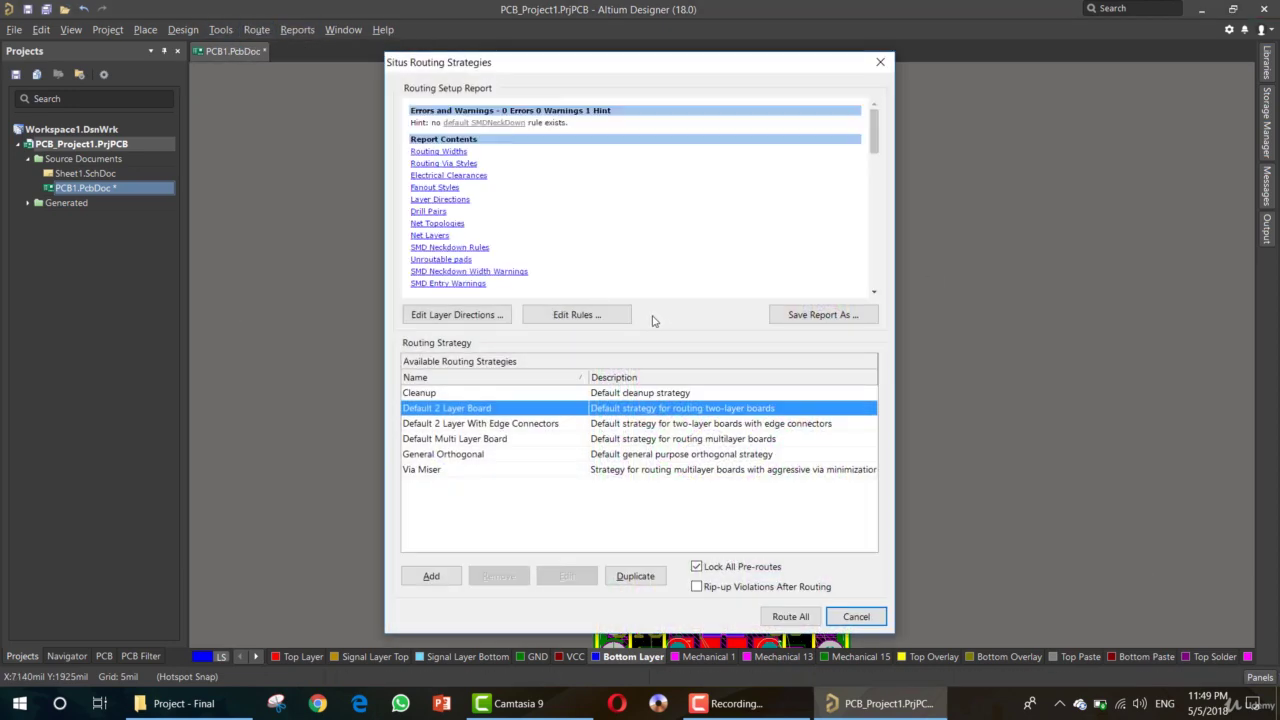
click(791, 616)
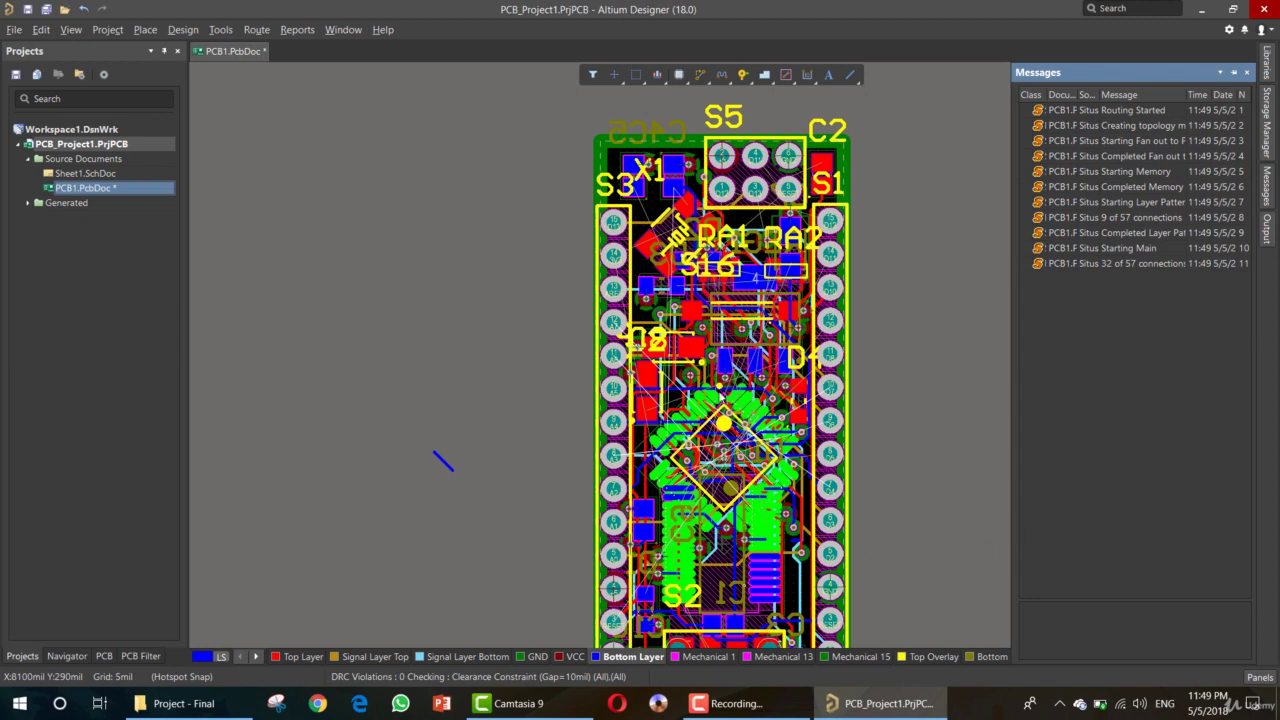
key(shift+h)
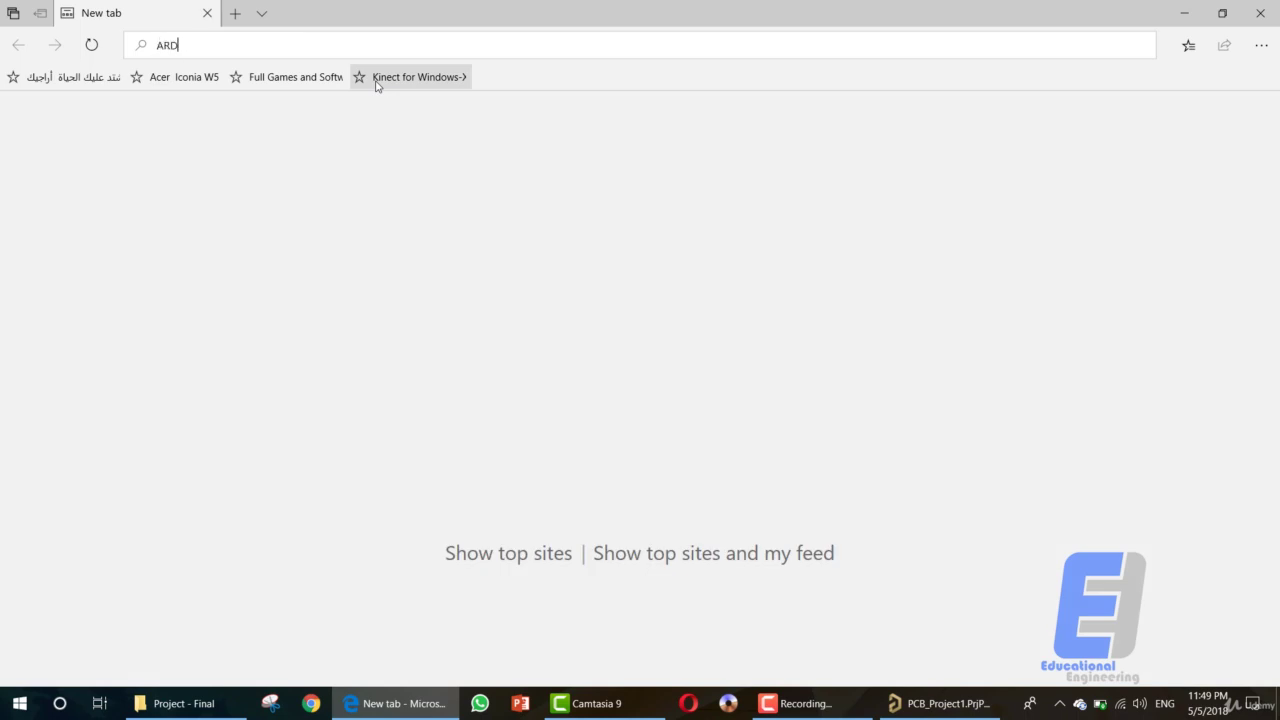
Step: Search 'ARDUINO NANO' in Edge and open the Arduino Nano store page
text(RDUINO NANO)
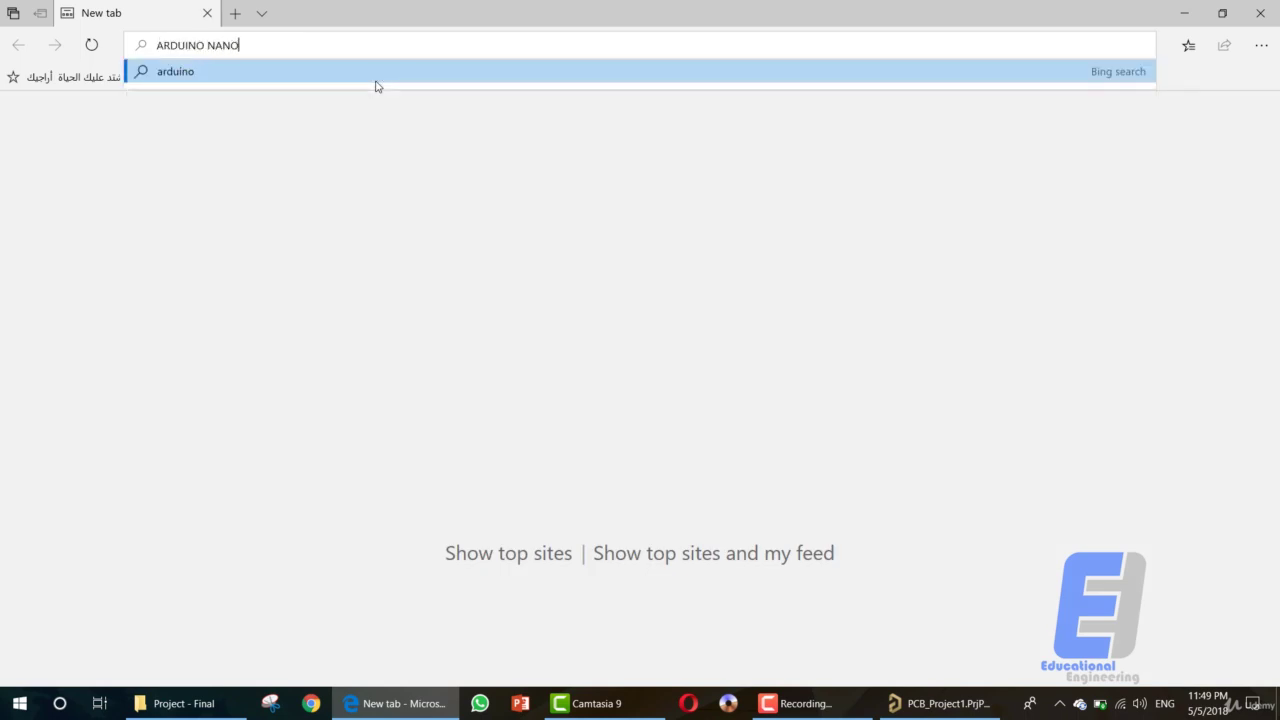
key(Return)
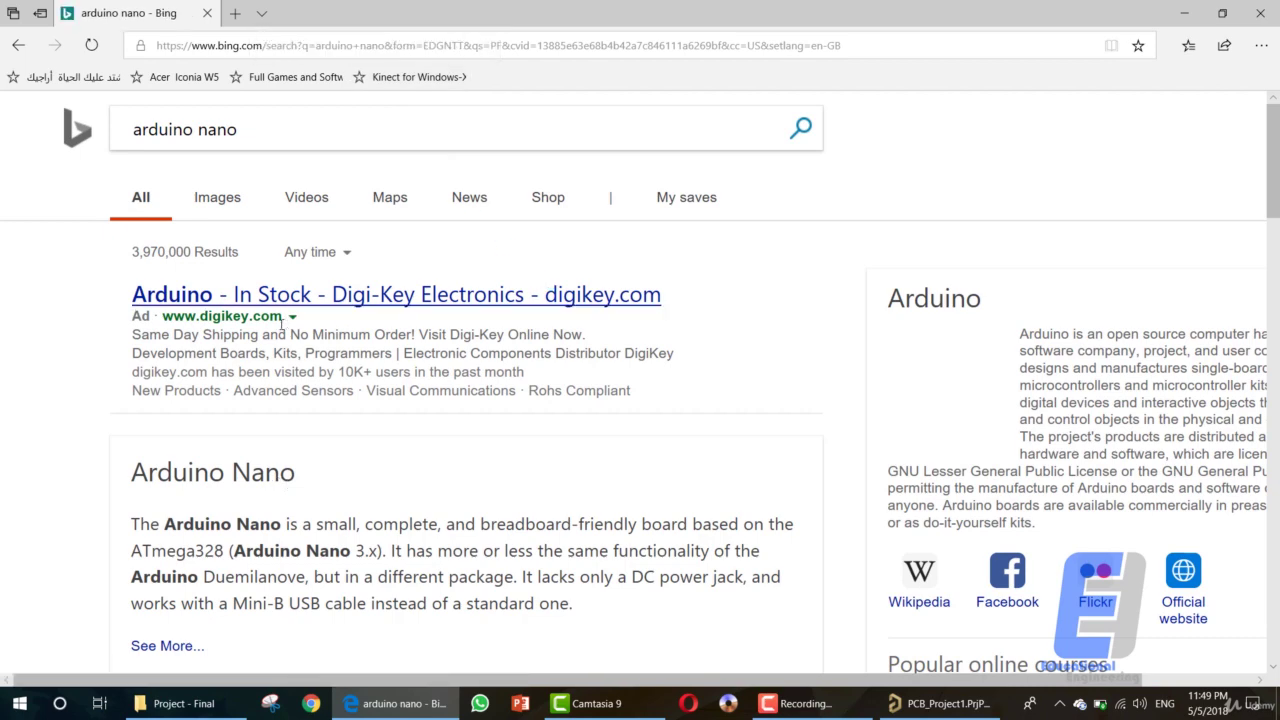
scroll(260, 450, down, 3)
click(240, 565)
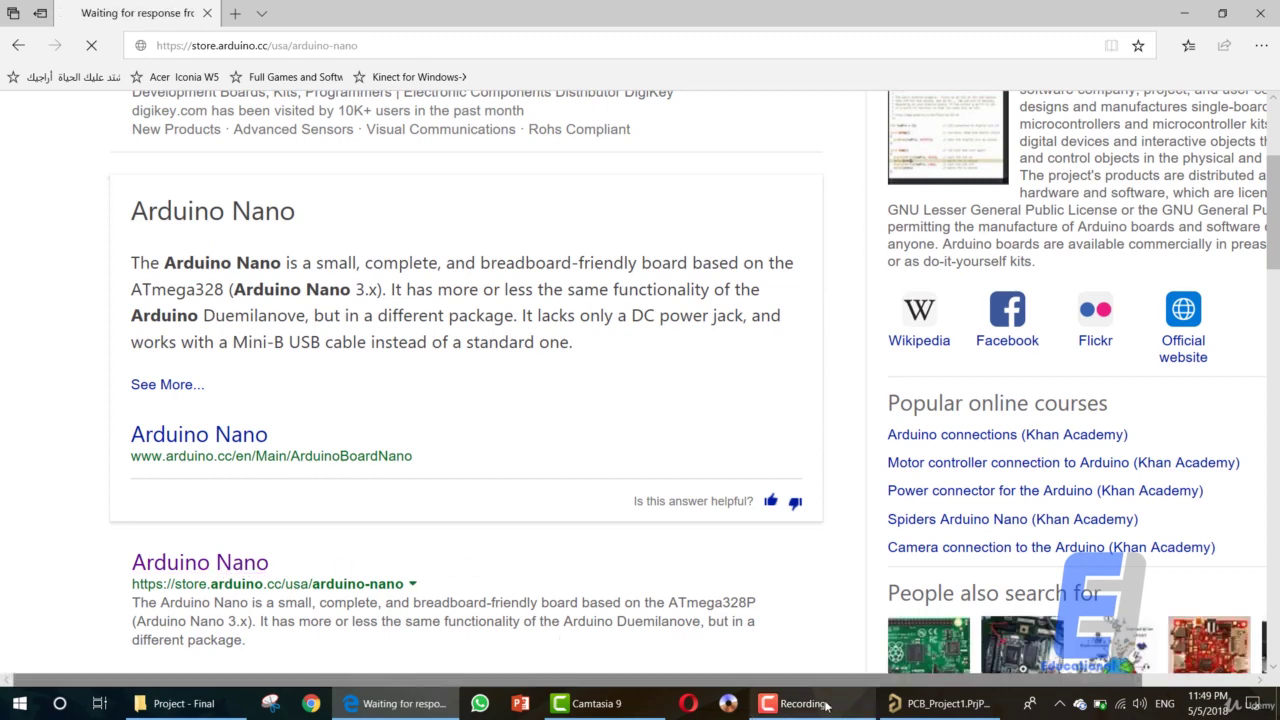
Step: Check autorouting progress in Altium, then return to the Nano store page
click(935, 708)
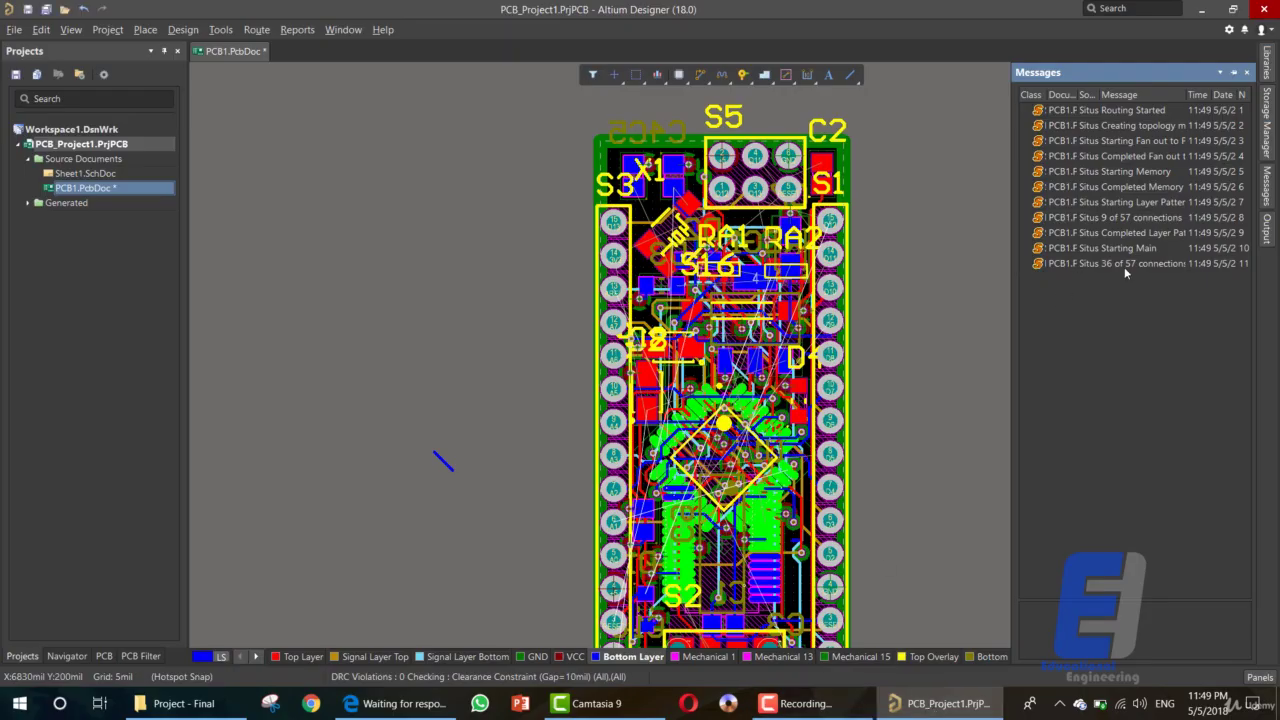
click(420, 703)
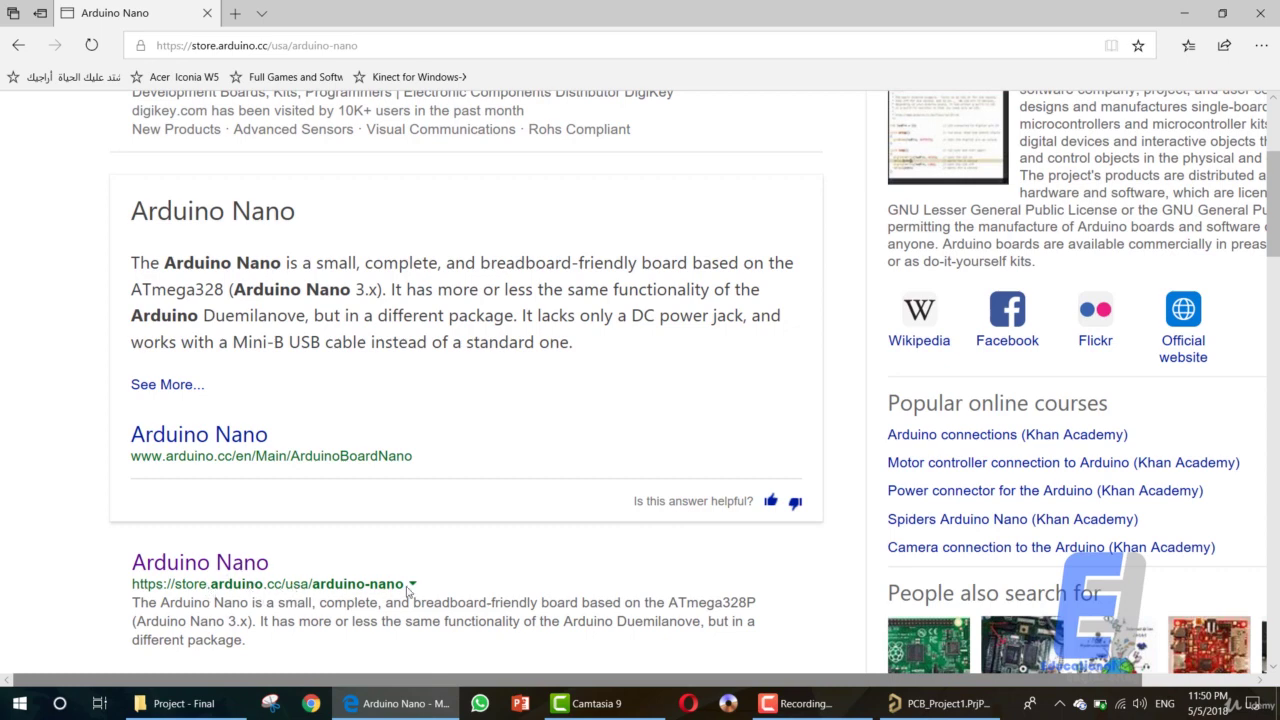
scroll(514, 480, down, 2)
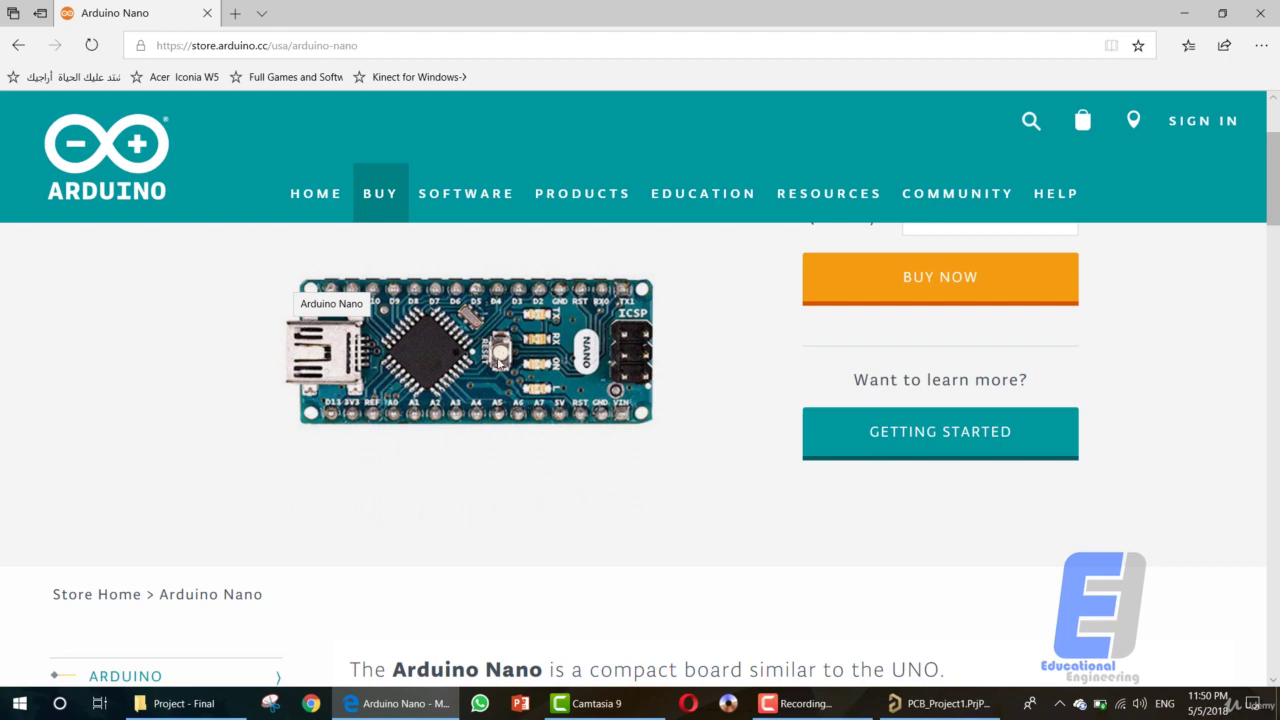
Step: View the Nano's 3-D and top-down photos, then minimize Edge to reveal the PCB
scroll(505, 444, down, 5)
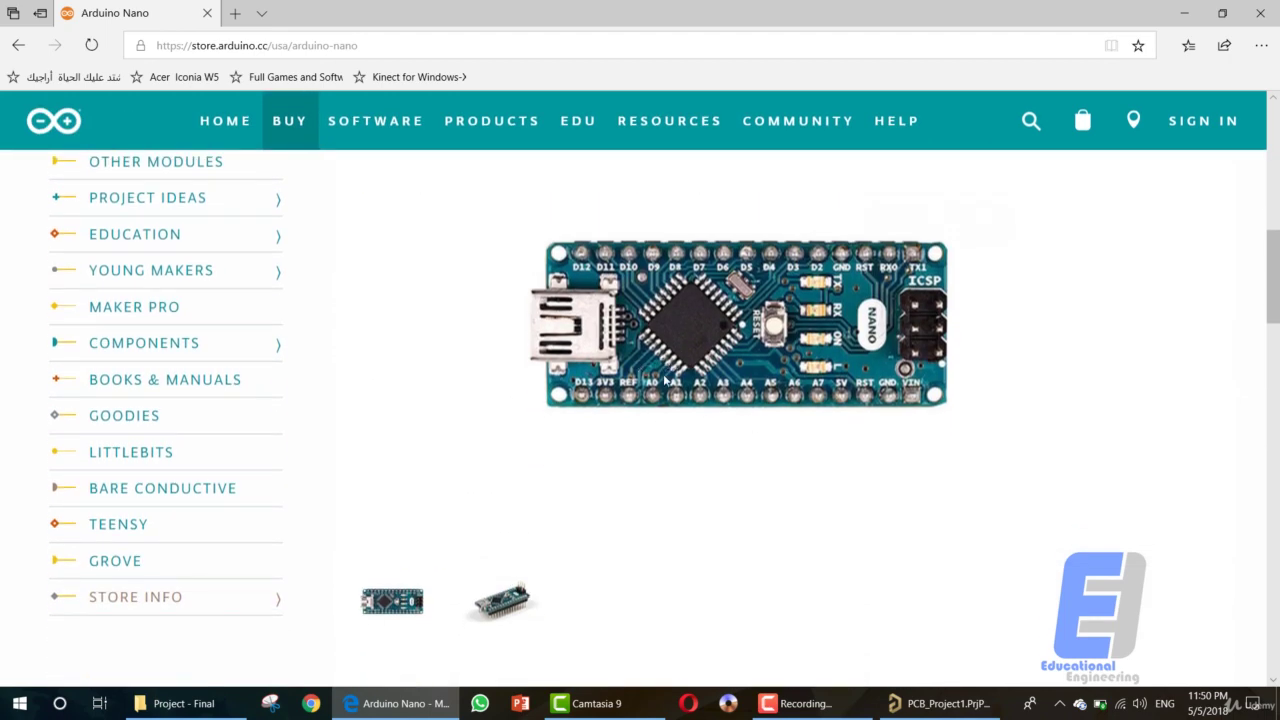
scroll(663, 393, down, 15)
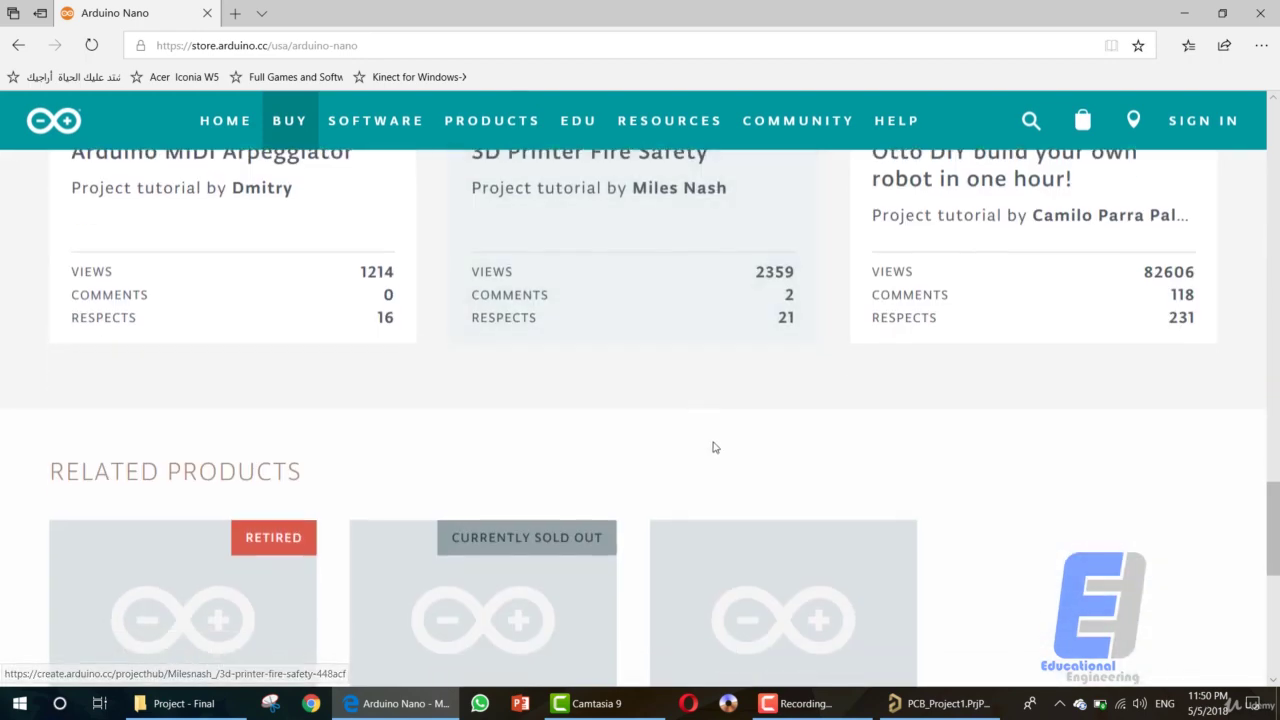
scroll(715, 447, down, 5)
drag(1272, 580, 1274, 290)
click(515, 452)
scroll(745, 350, up, 2)
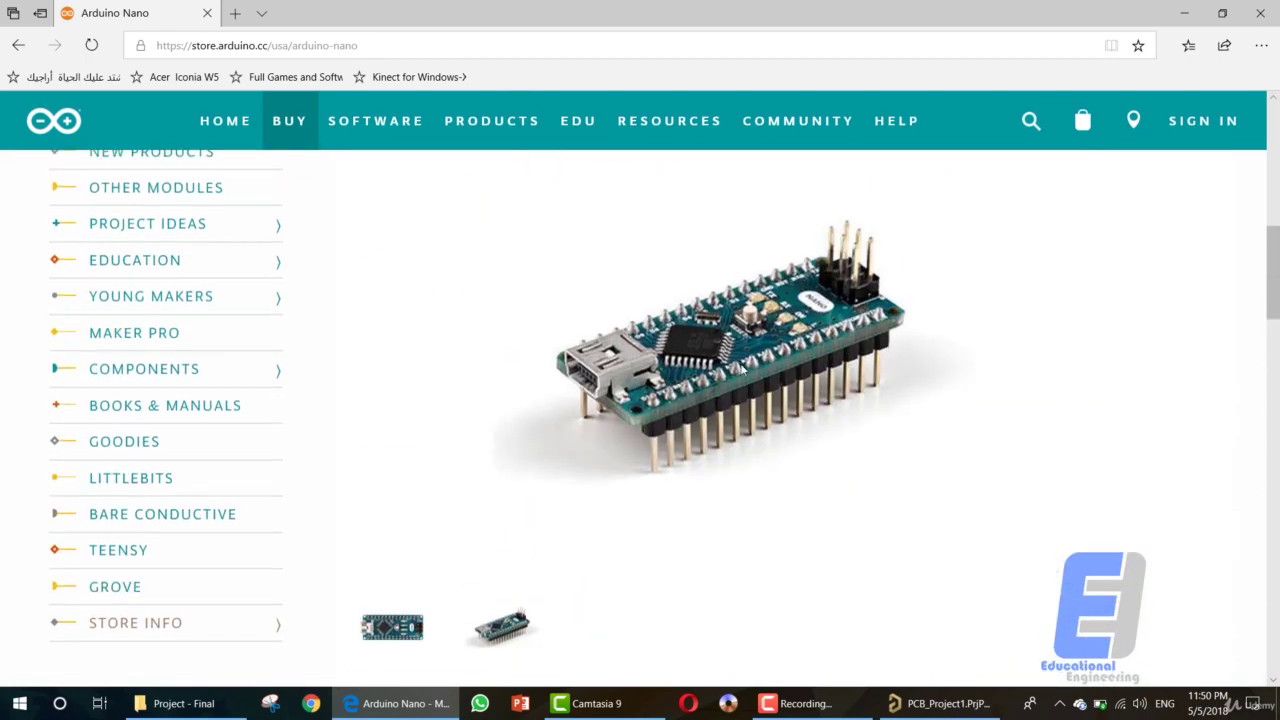
click(417, 630)
scroll(600, 531, up, 8)
scroll(463, 529, down, 5)
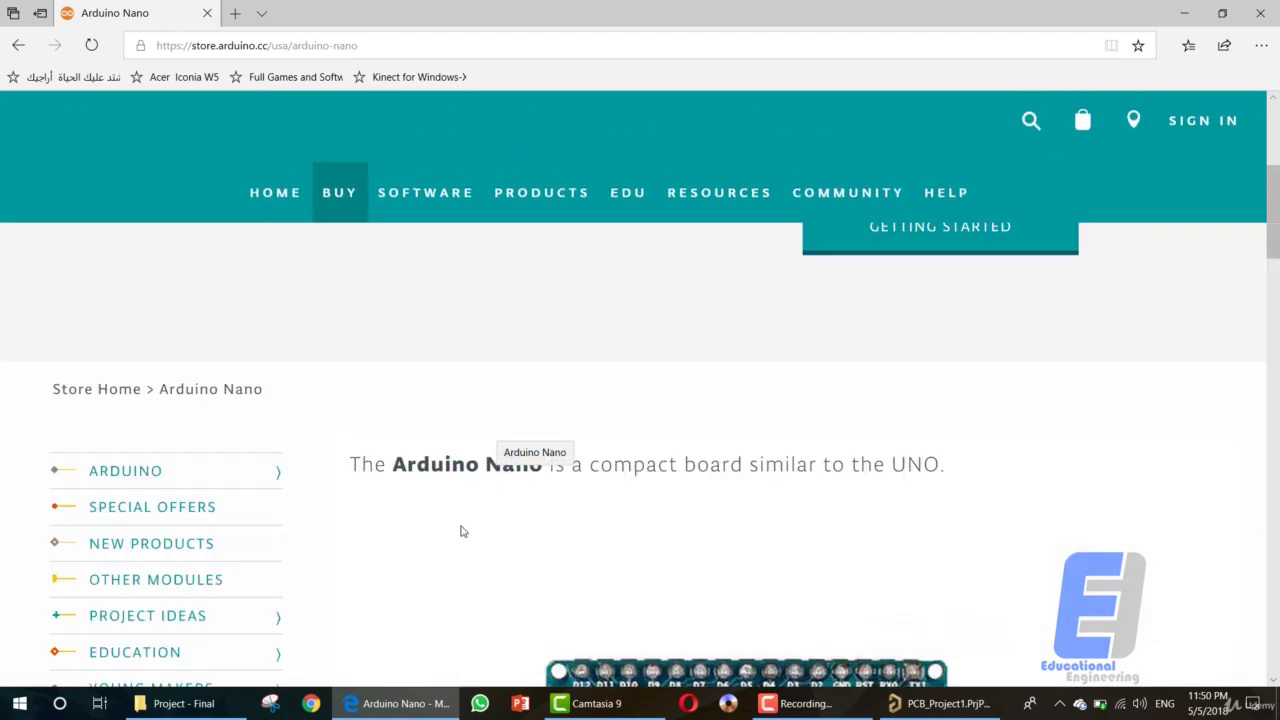
scroll(599, 438, down, 2)
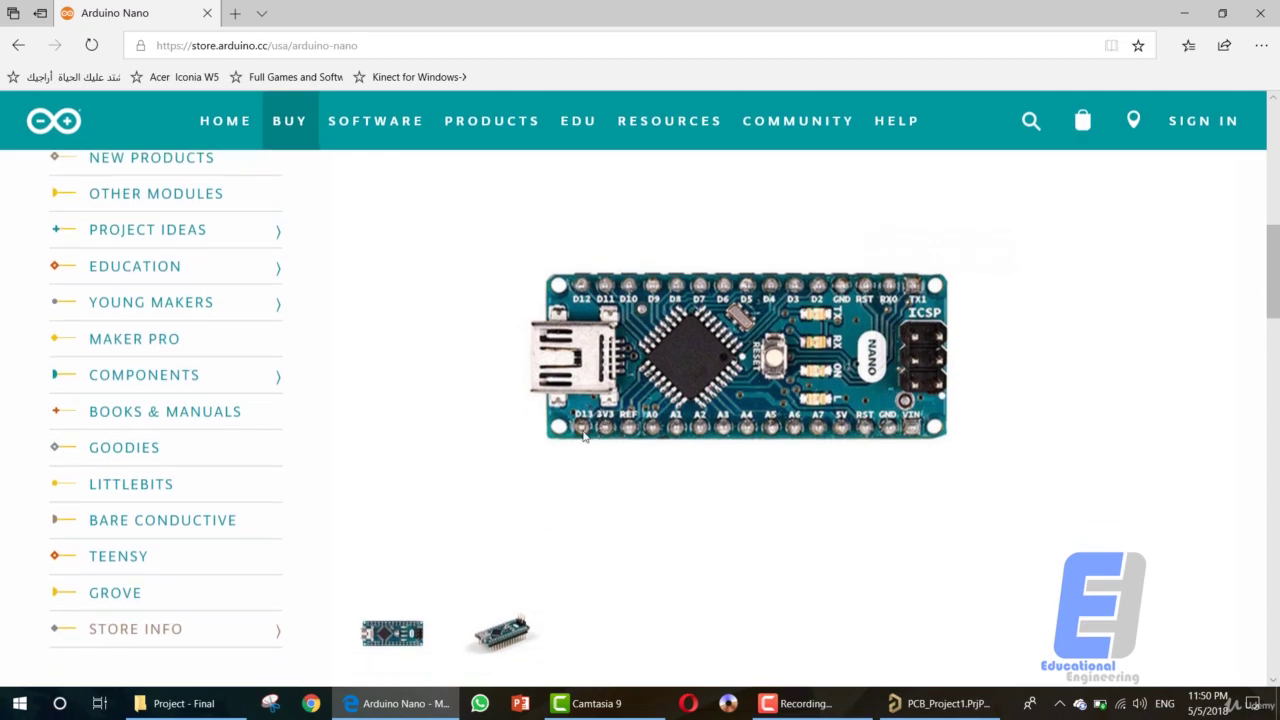
click(1182, 12)
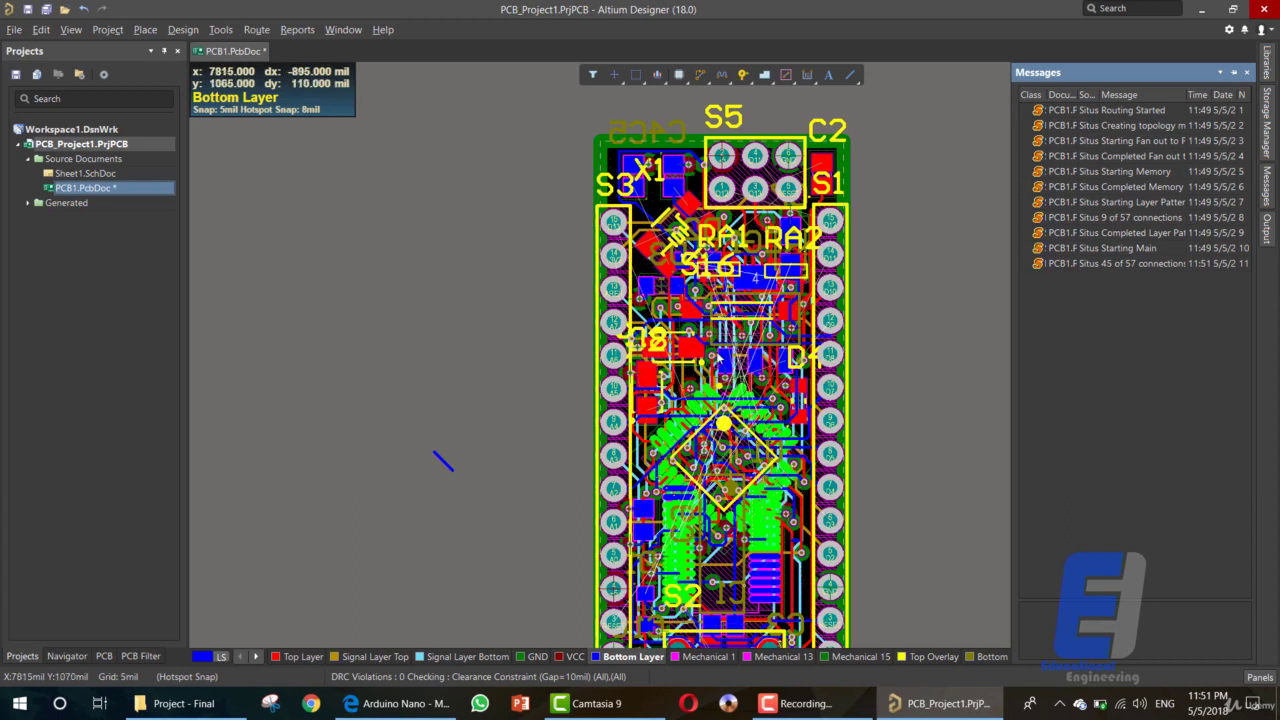
Step: Restore the Nano page, read its Tech Specs down to Related Products, then Alt+Tab back to Altium
click(430, 703)
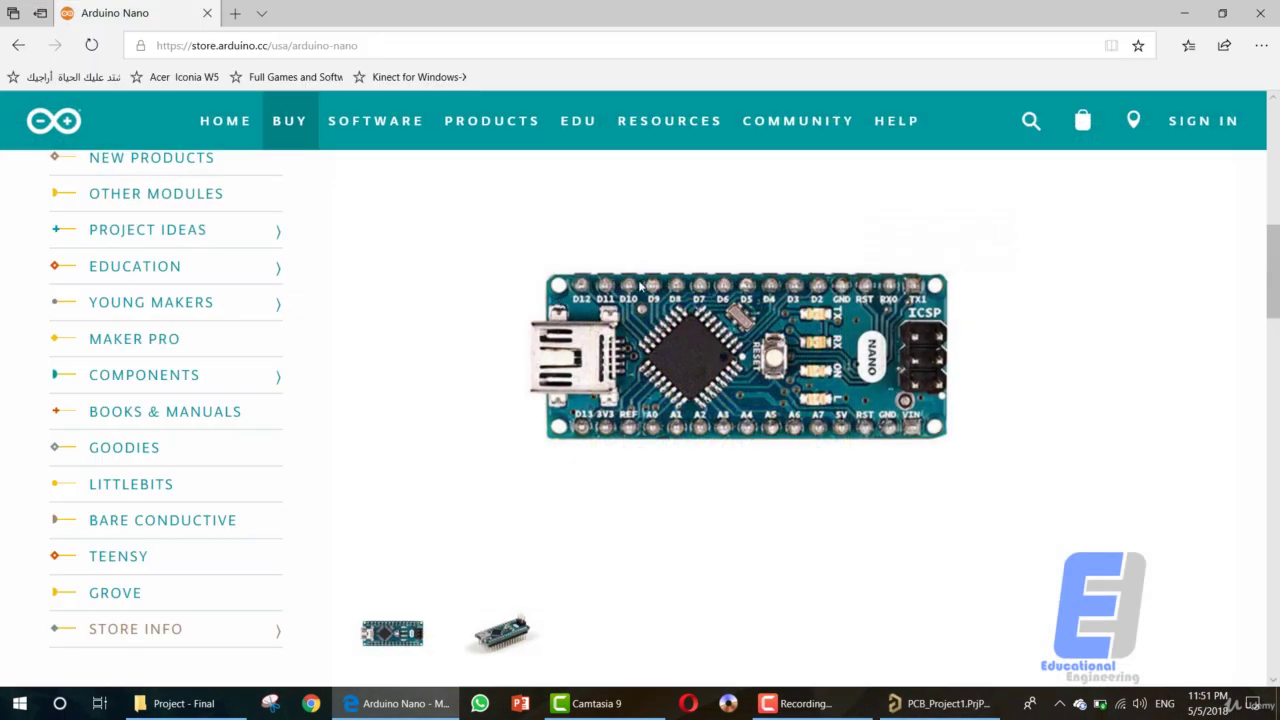
click(1184, 13)
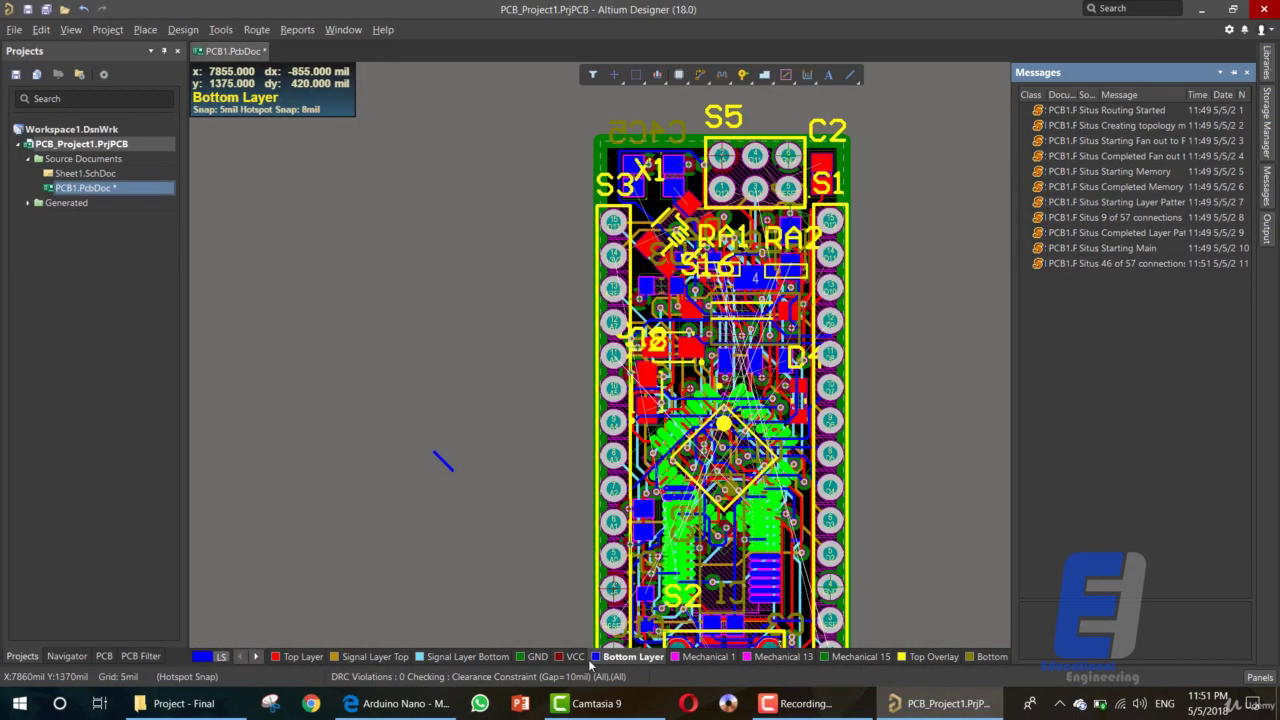
click(400, 703)
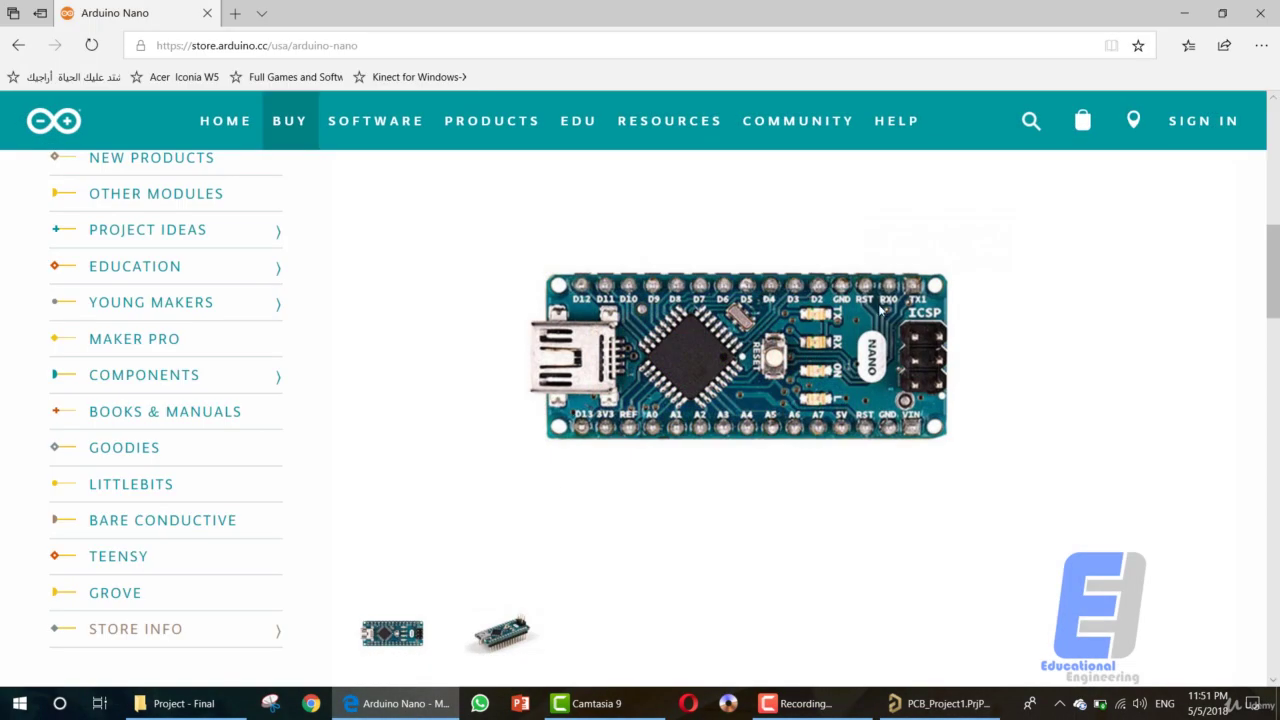
scroll(545, 565, down, 2)
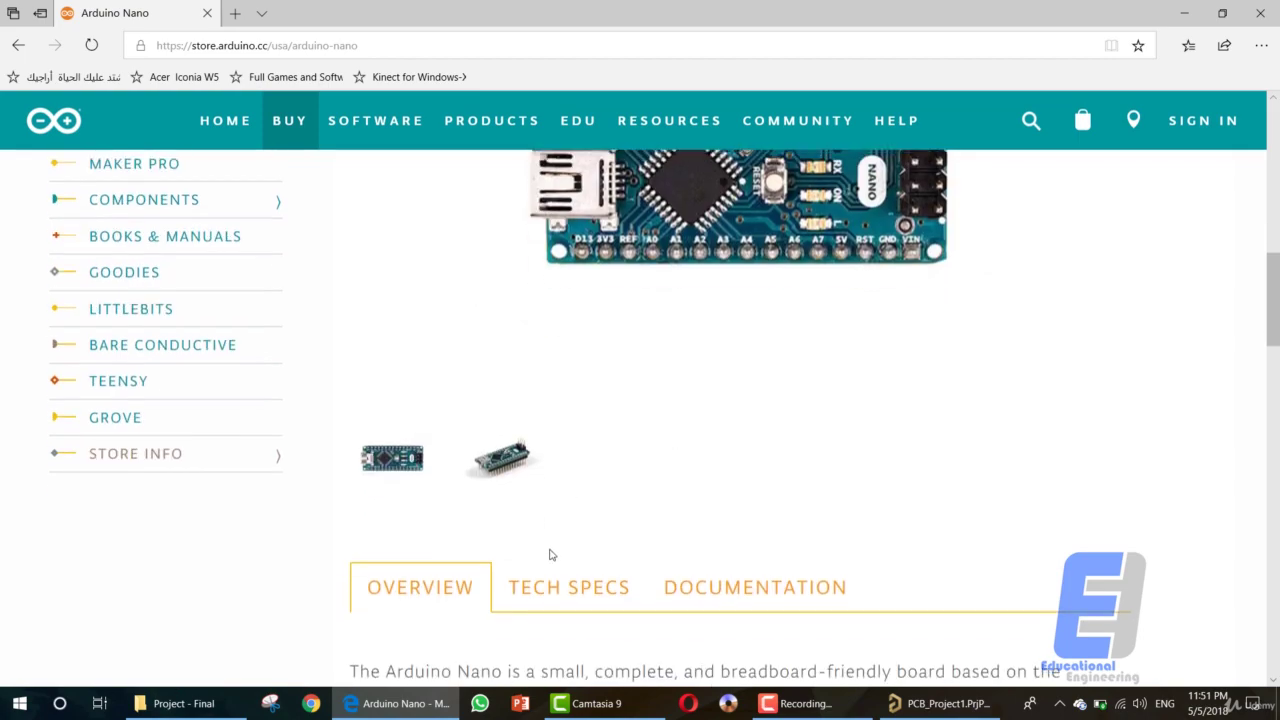
click(571, 588)
scroll(610, 530, down, 3)
scroll(626, 493, down, 10)
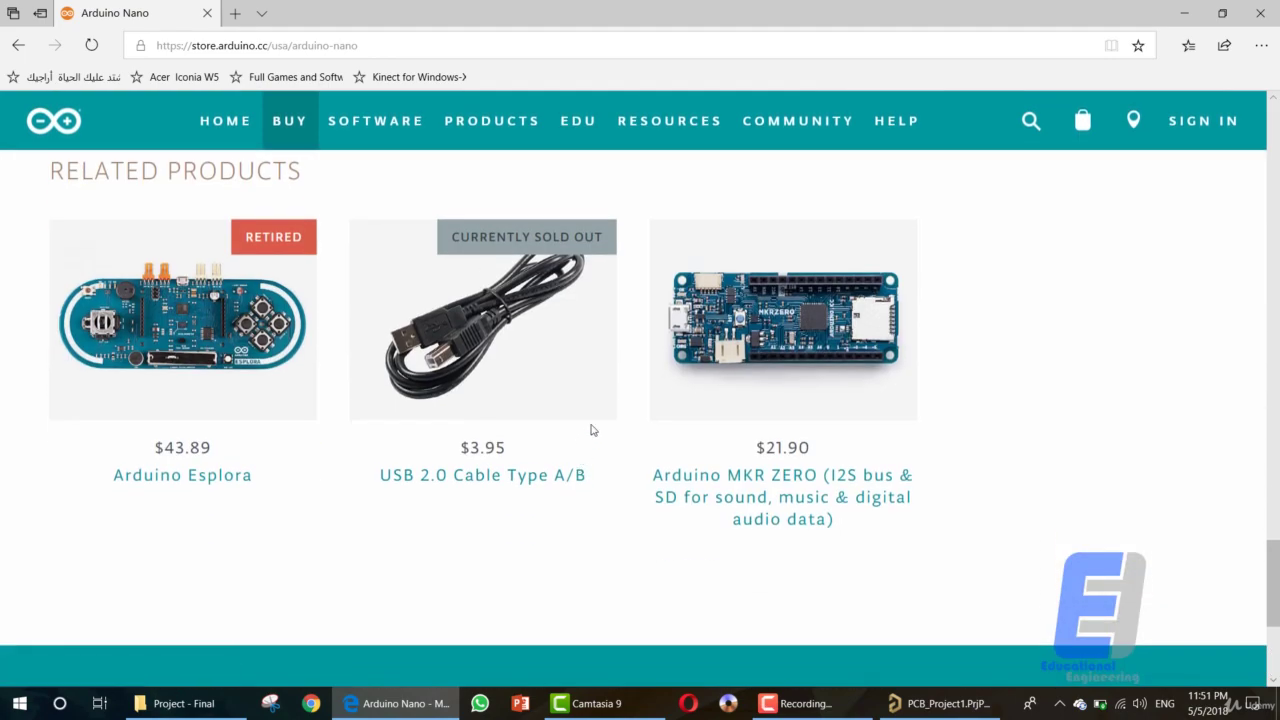
key(alt+Tab)
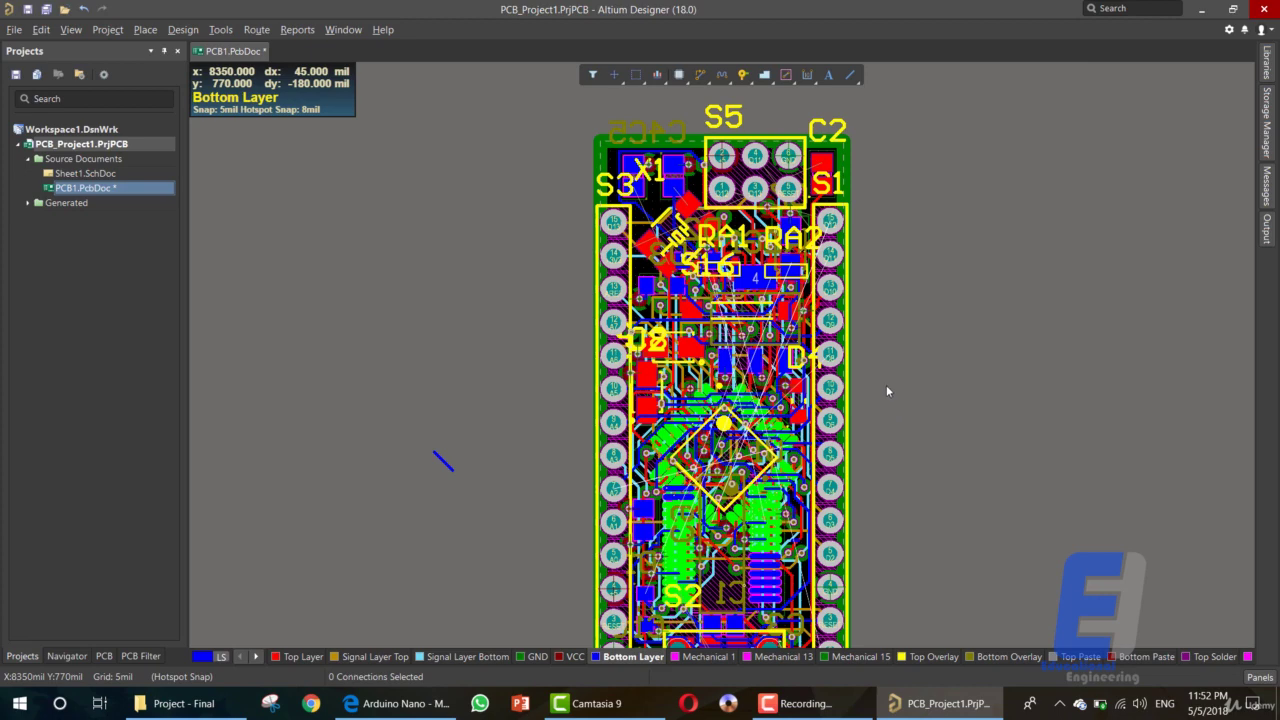
Step: Scroll the PCB view with the Messages panel hidden while Situs keeps routing
scroll(886, 391, down, 3)
scroll(886, 391, up, 2)
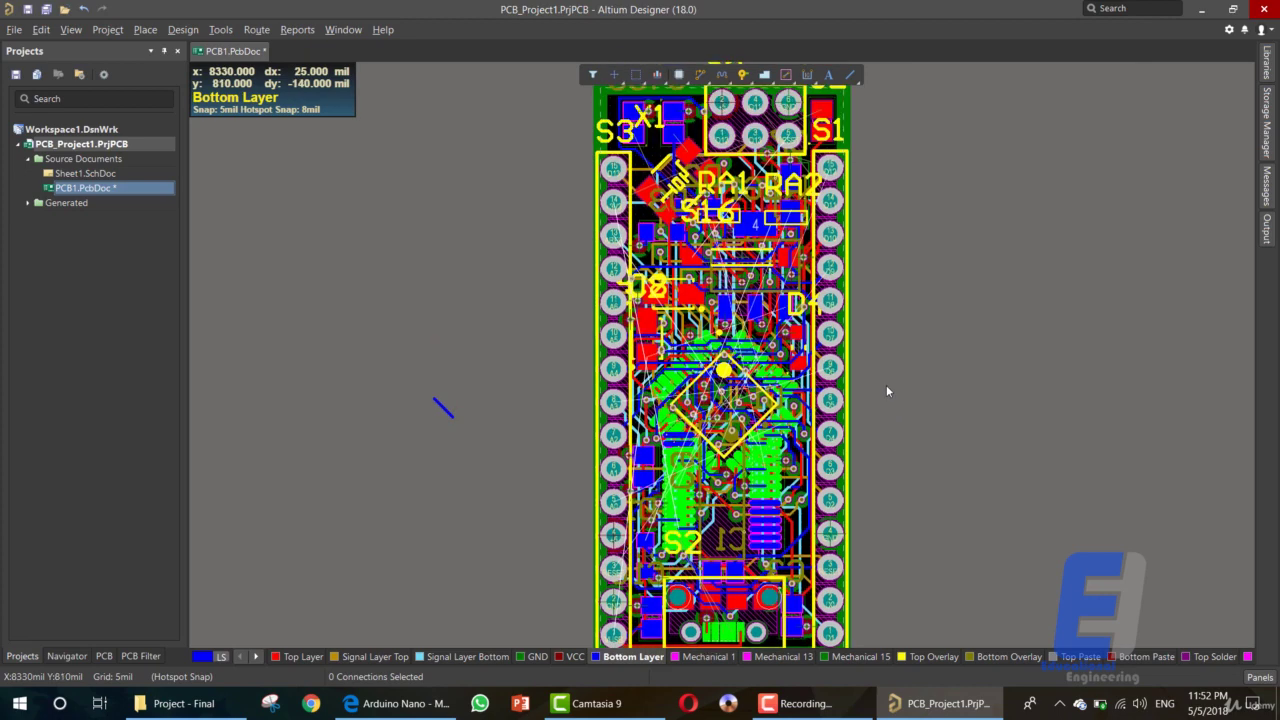
Step: Reopen the Messages list from the right sidebar's Output tab to view the Situs log
click(1266, 204)
click(1266, 196)
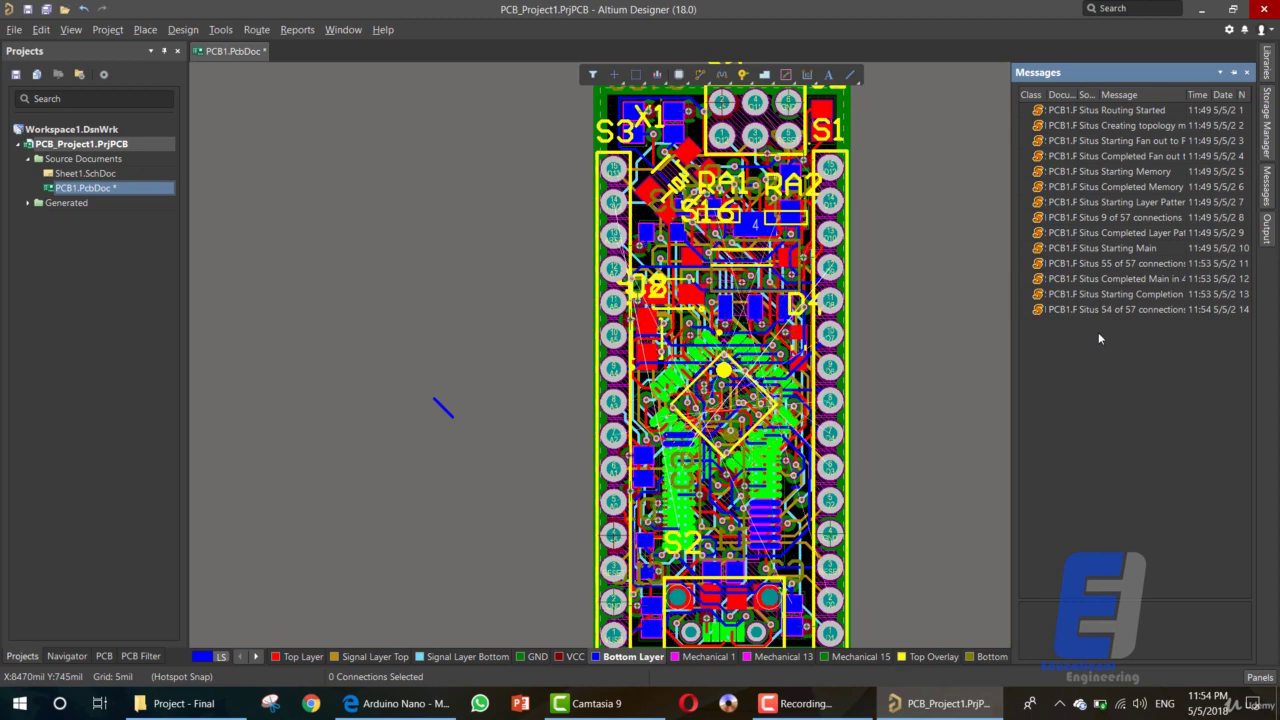
Step: Bring back the Arduino Nano store page in Edge and look over it
click(395, 703)
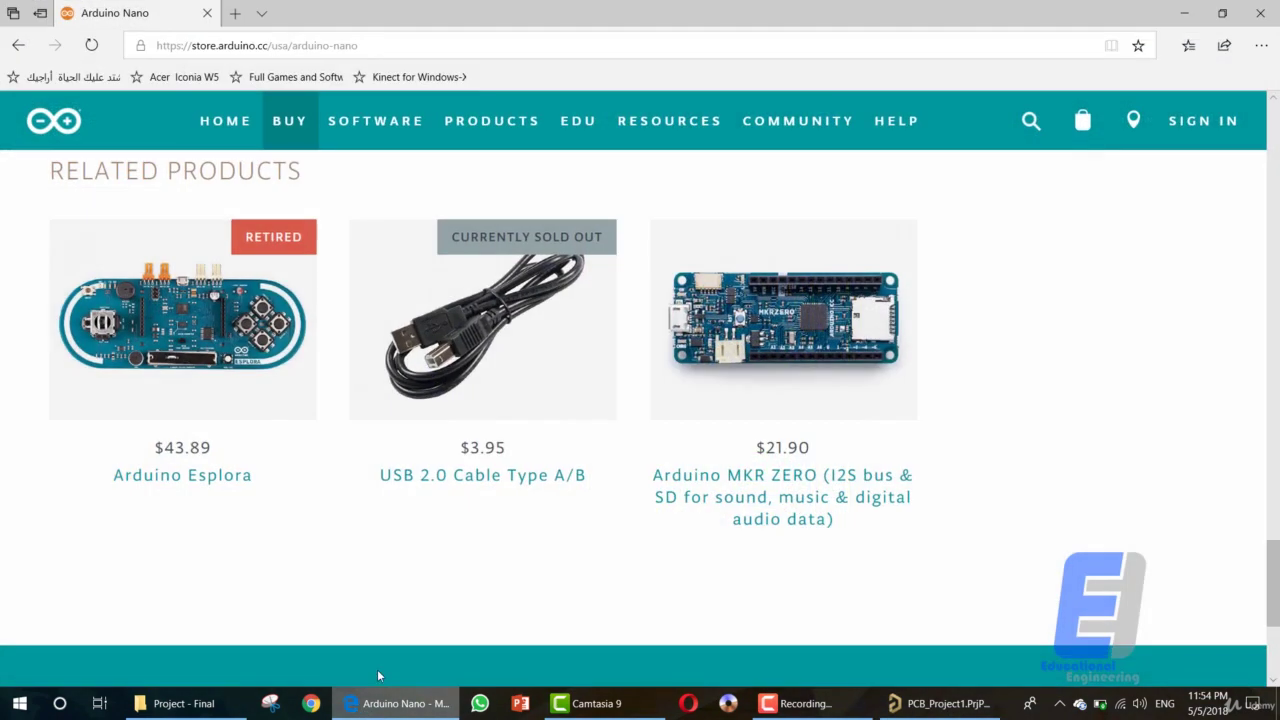
scroll(771, 398, up, 20)
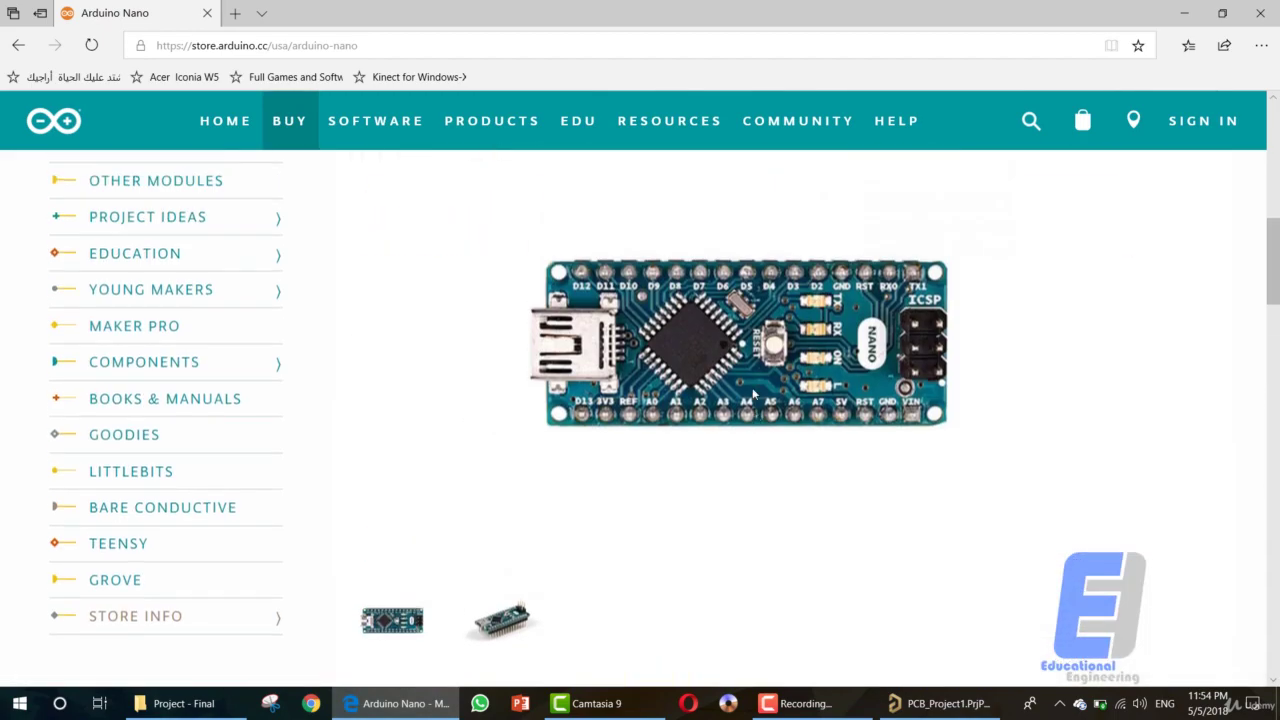
scroll(743, 421, down, 2)
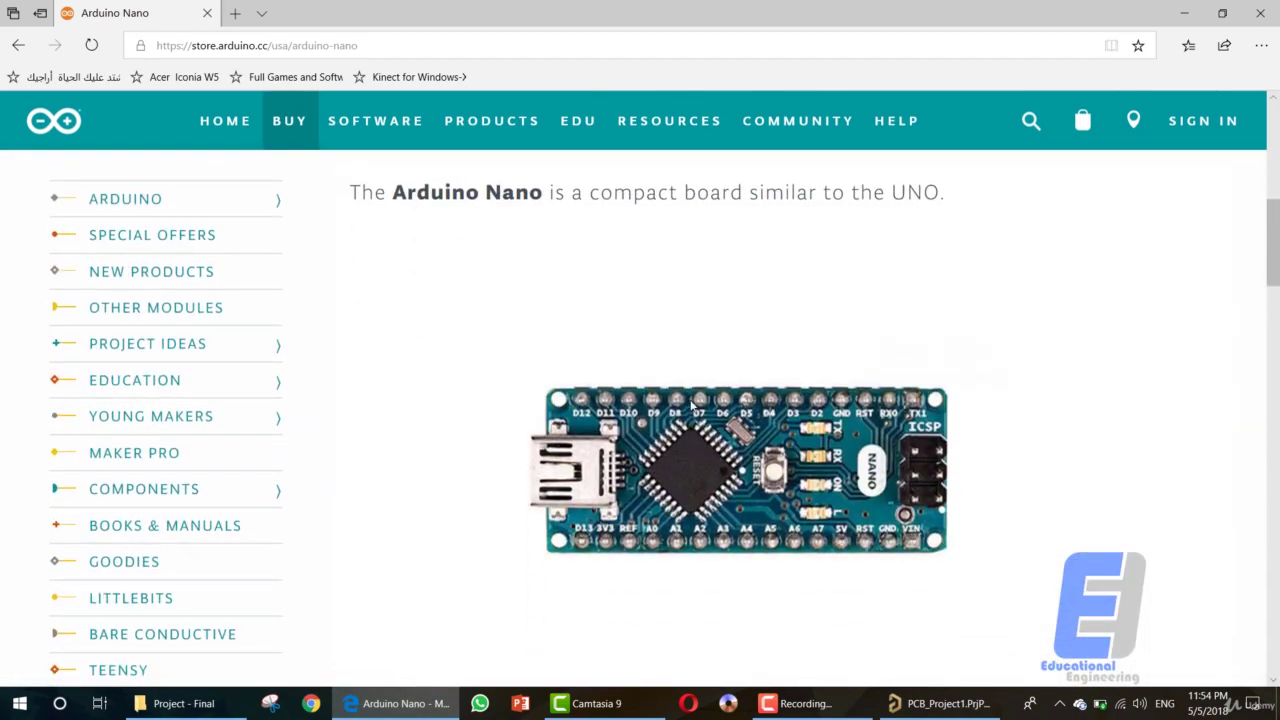
Step: Minimize the browser and bring up the Route > Auto Route submenu in Altium
click(385, 704)
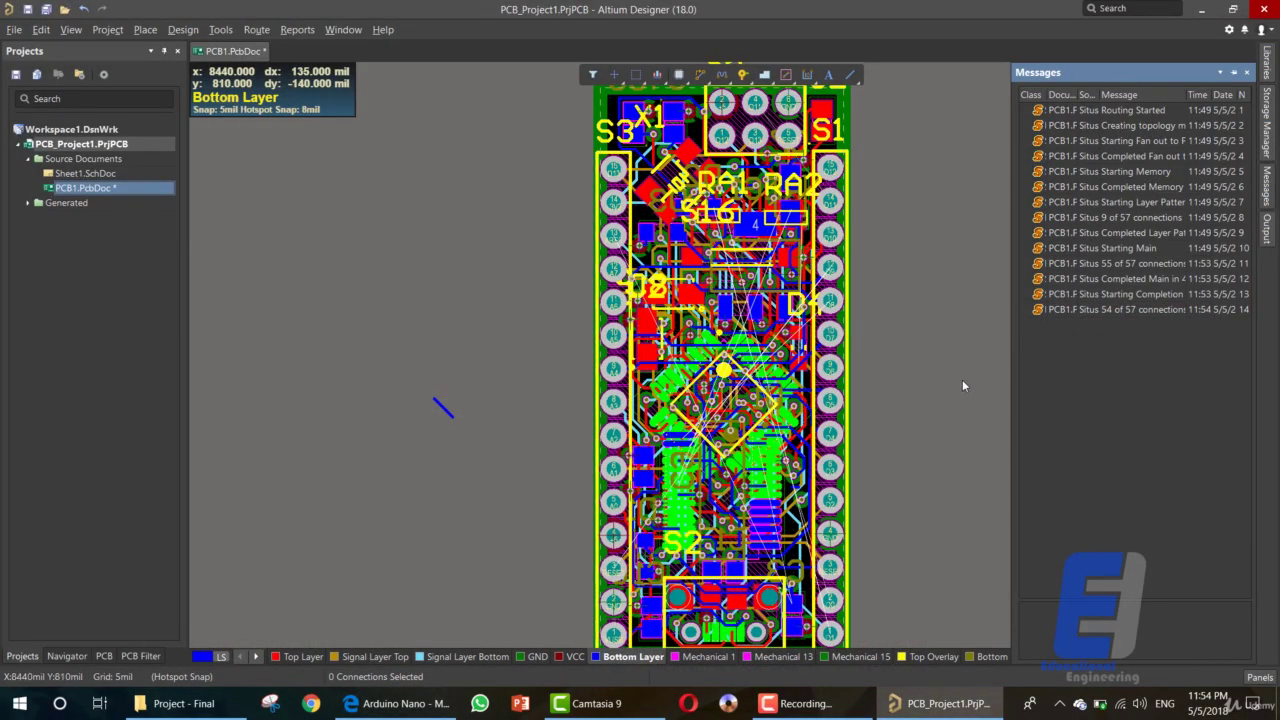
click(264, 32)
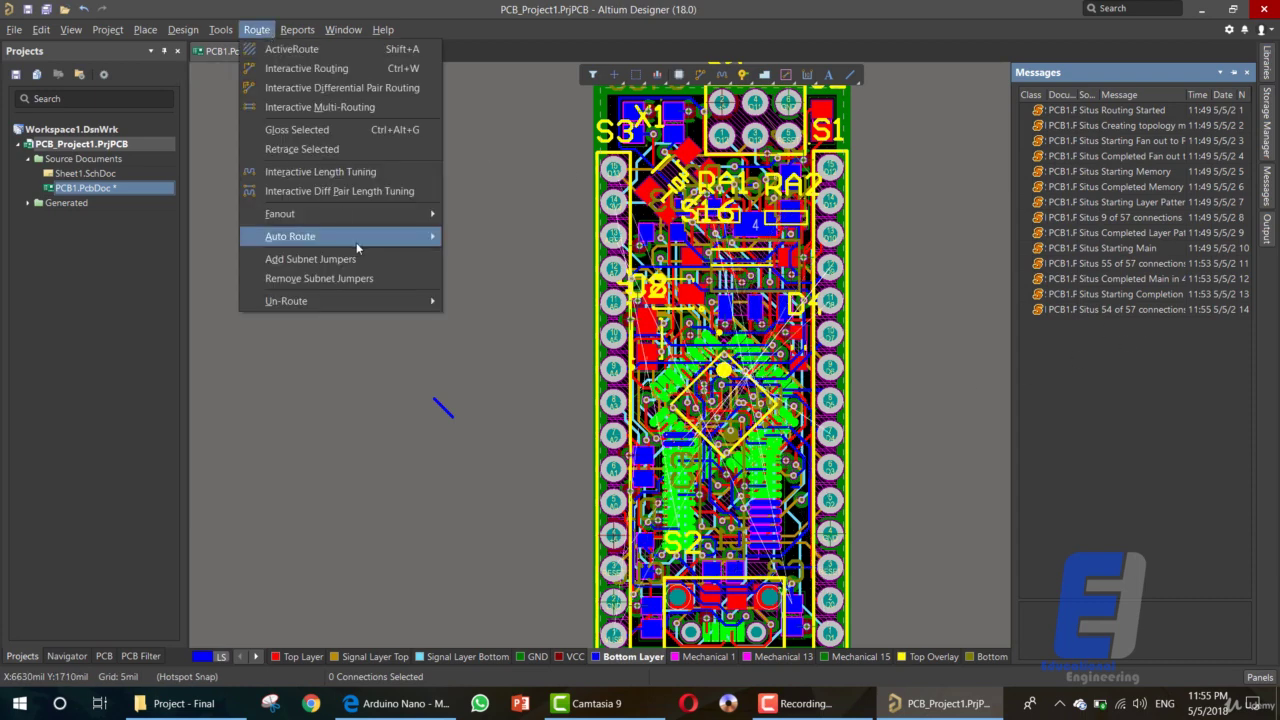
mouse_move(355, 241)
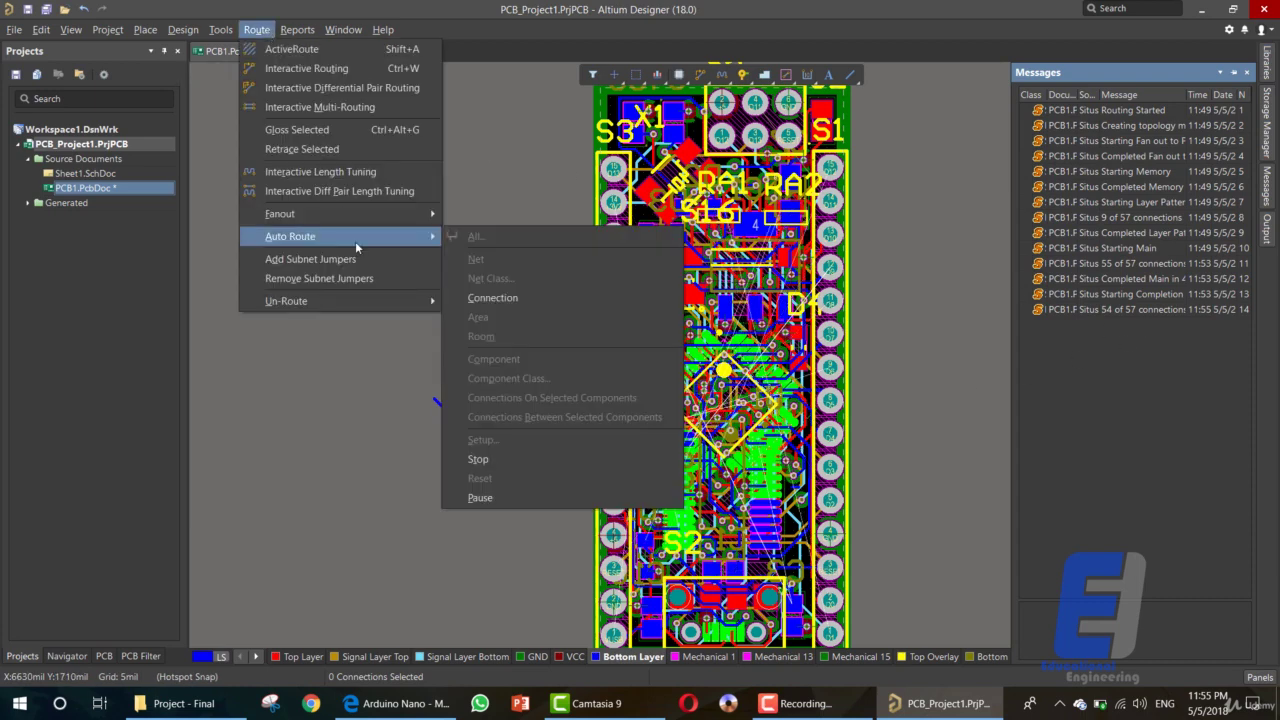
Step: Stop the Situs autorouter, leaving 55 of 57 connections routed
click(484, 458)
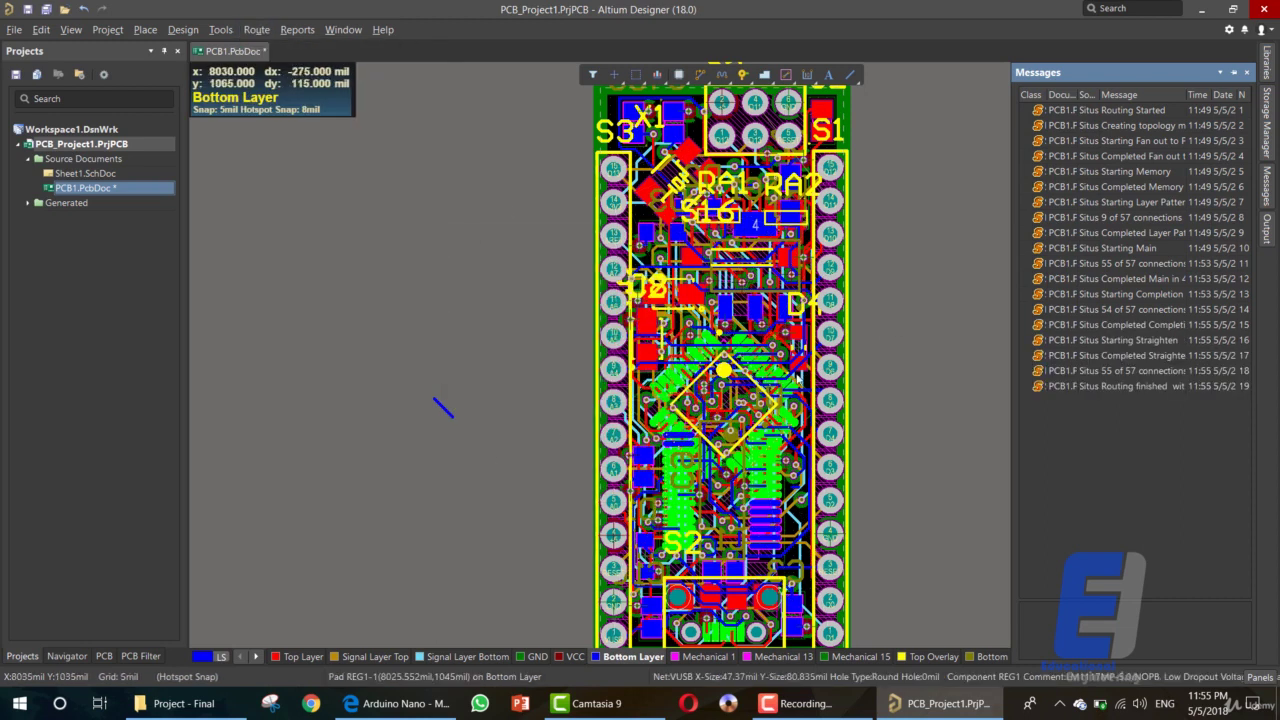